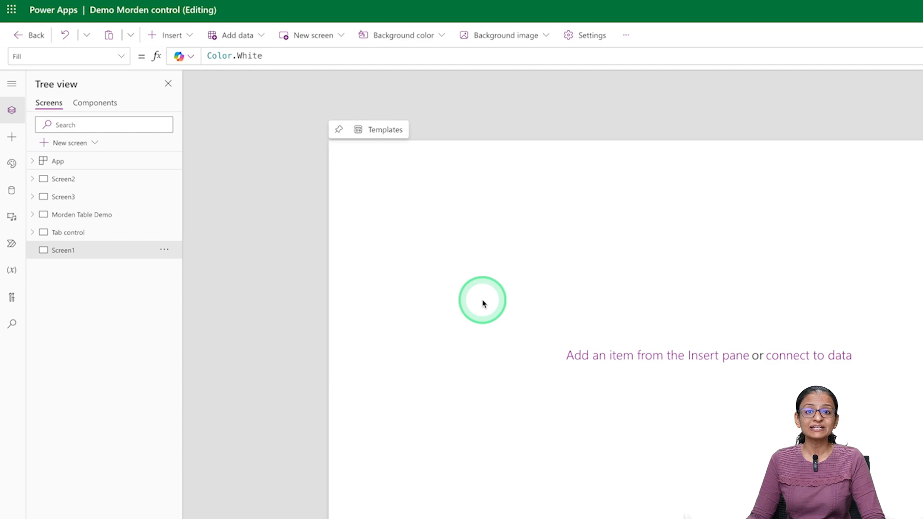
# - After glancing at the finished Tab control form, add a Tab list control to Screen1
pyautogui.click(108, 233)
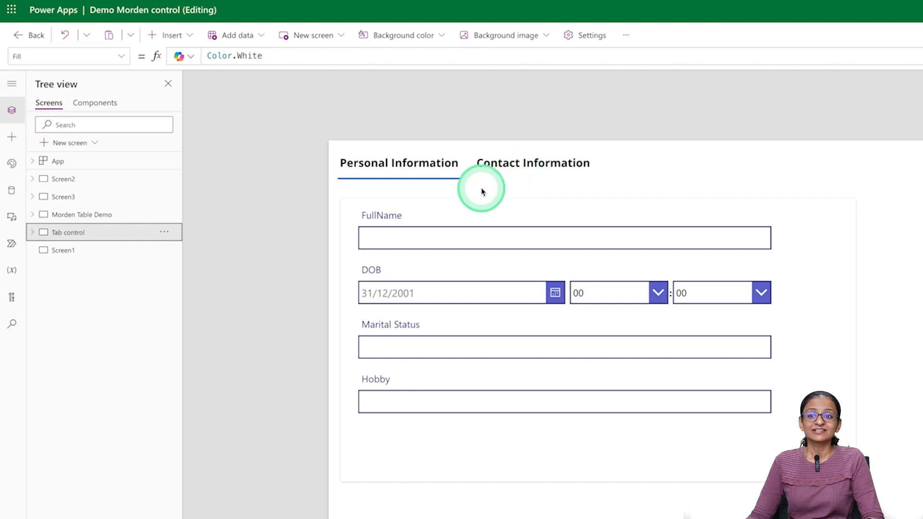
pyautogui.click(70, 251)
pyautogui.click(172, 37)
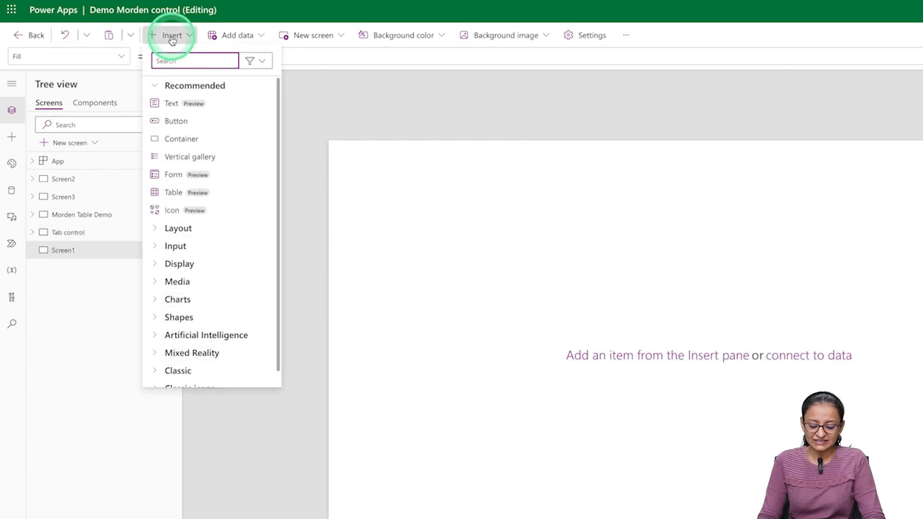
pyautogui.write('Tab')
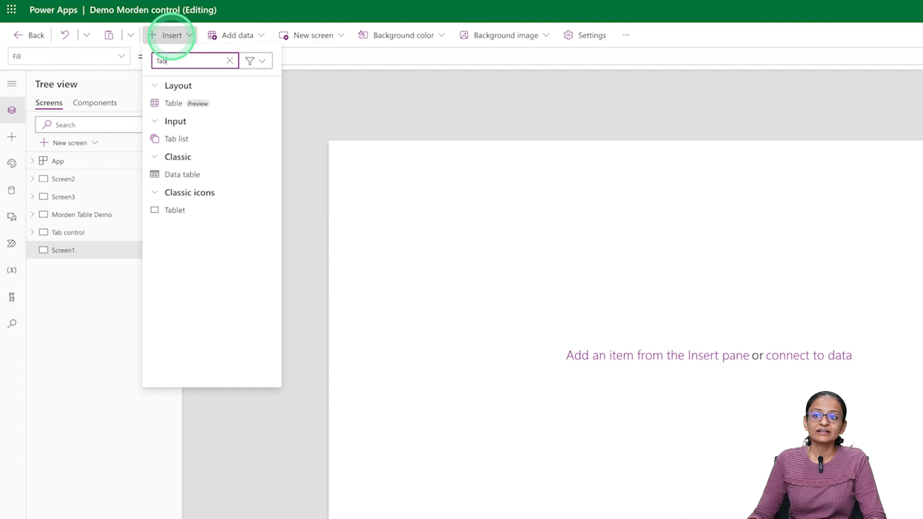
pyautogui.click(176, 139)
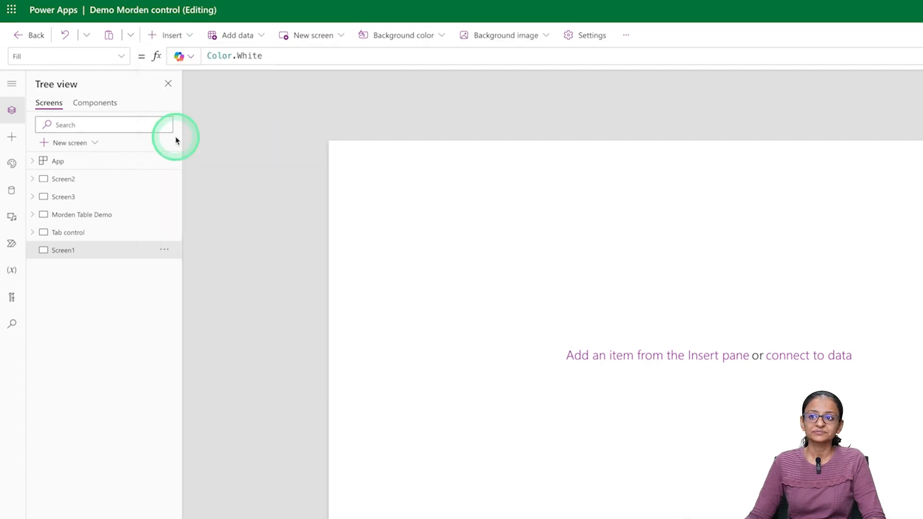
# - Select TabList1 and dismiss the data source prompt, keeping tabs Item 1, Item 2, Item 3
pyautogui.click(419, 191)
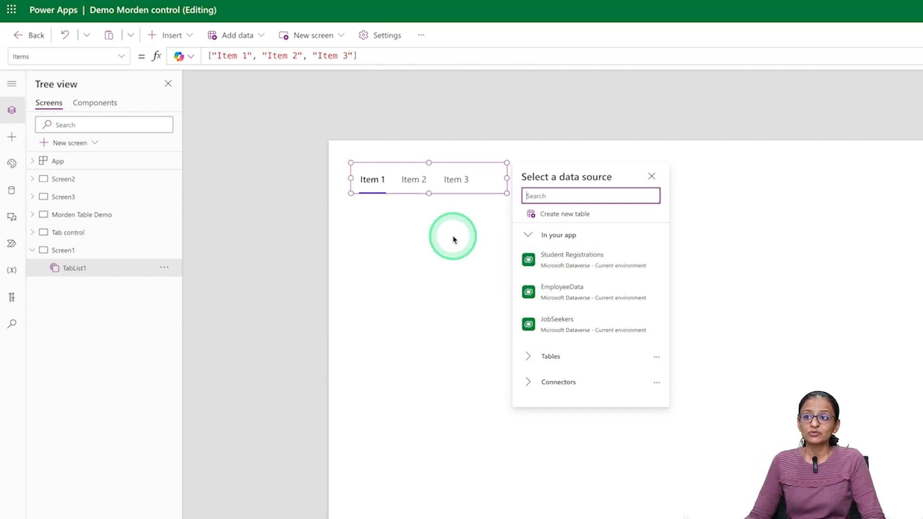
pyautogui.click(459, 174)
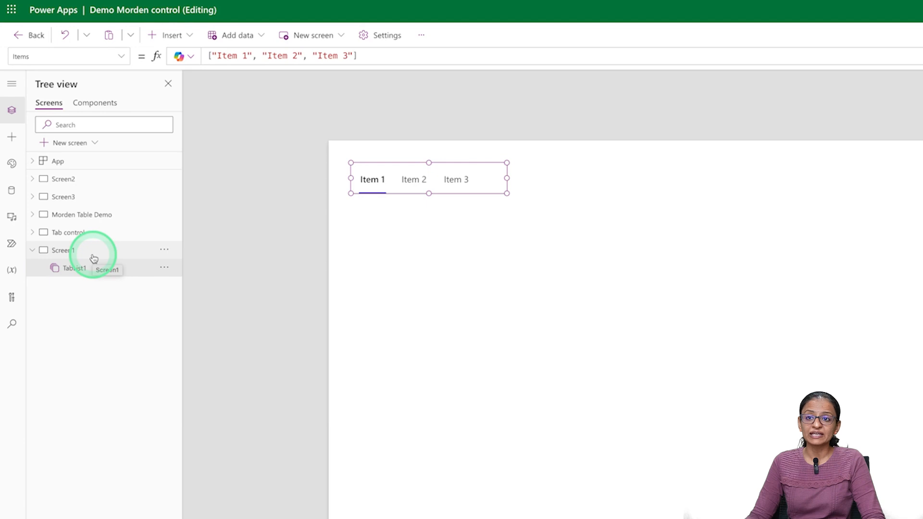
# - Review the Tab control form, then return to Screen1 and select TabList1 to show its Items
pyautogui.click(80, 234)
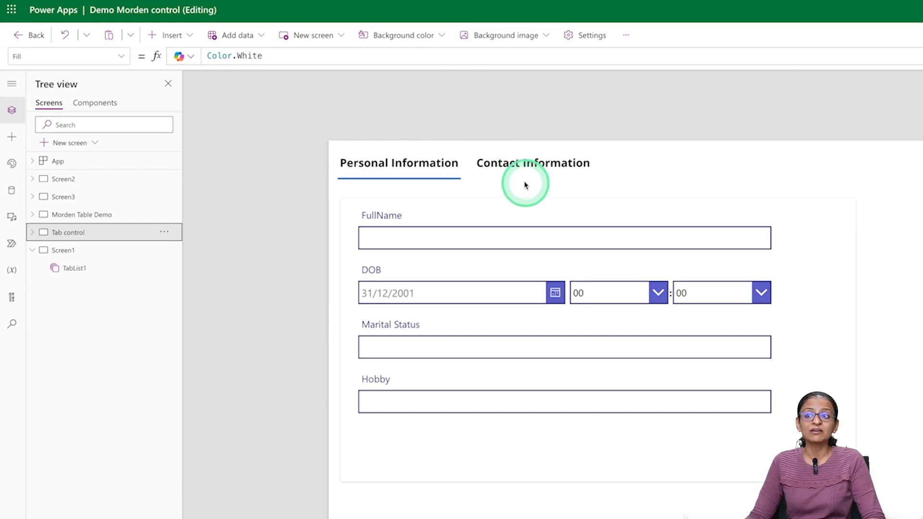
pyautogui.click(92, 253)
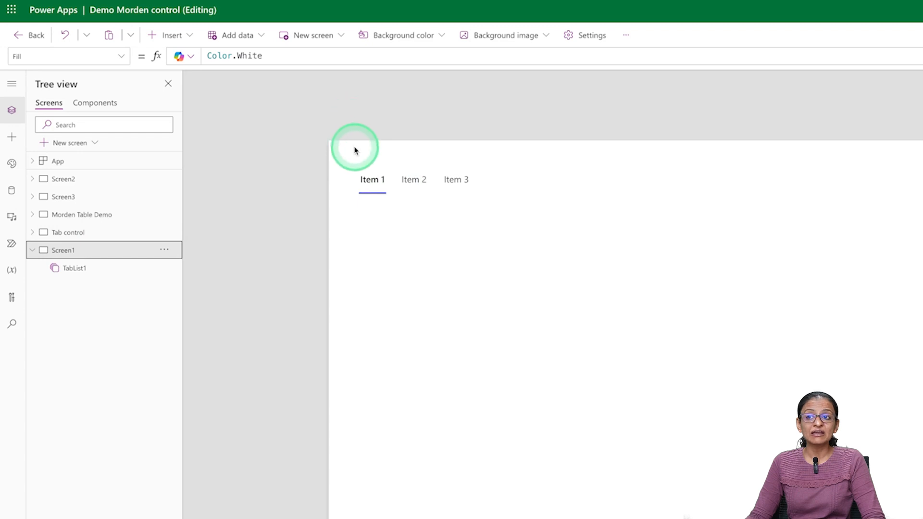
pyautogui.click(385, 181)
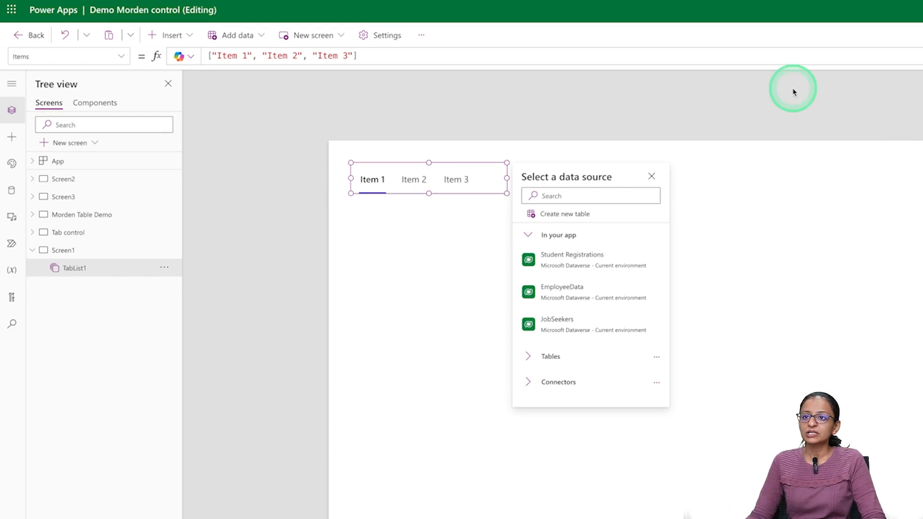
# - Replace TabList1's default Items with an empty multi-line Table( ) formula in the expanded editor
pyautogui.click(362, 55)
pyautogui.hotkey('ctrl', 'a')
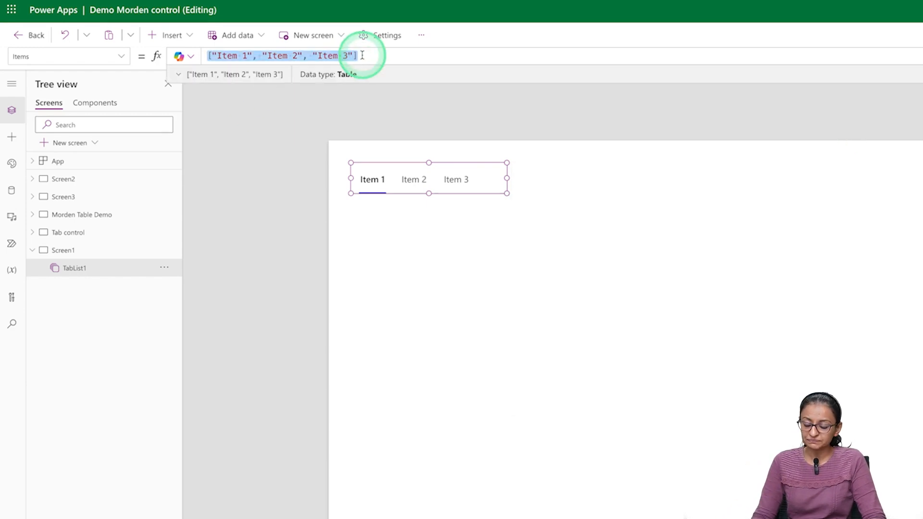
pyautogui.press('BackSpace')
pyautogui.write('Tab')
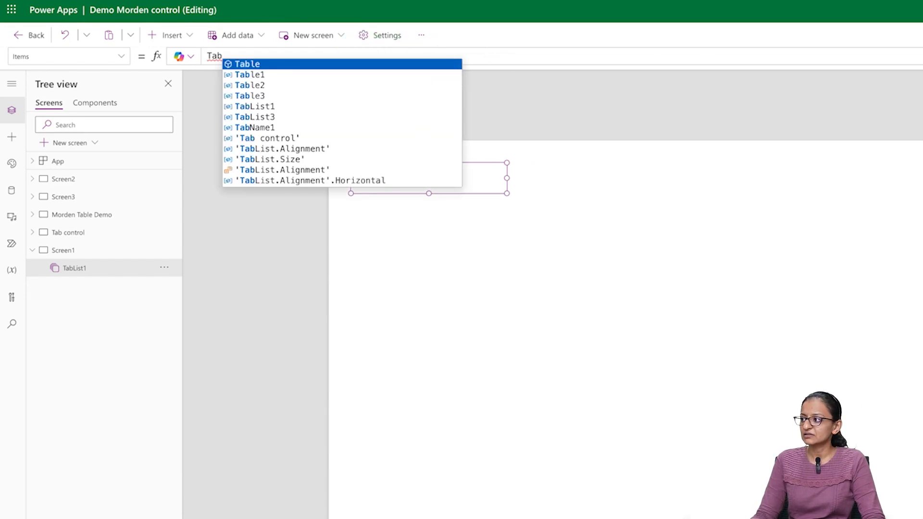
pyautogui.click(271, 60)
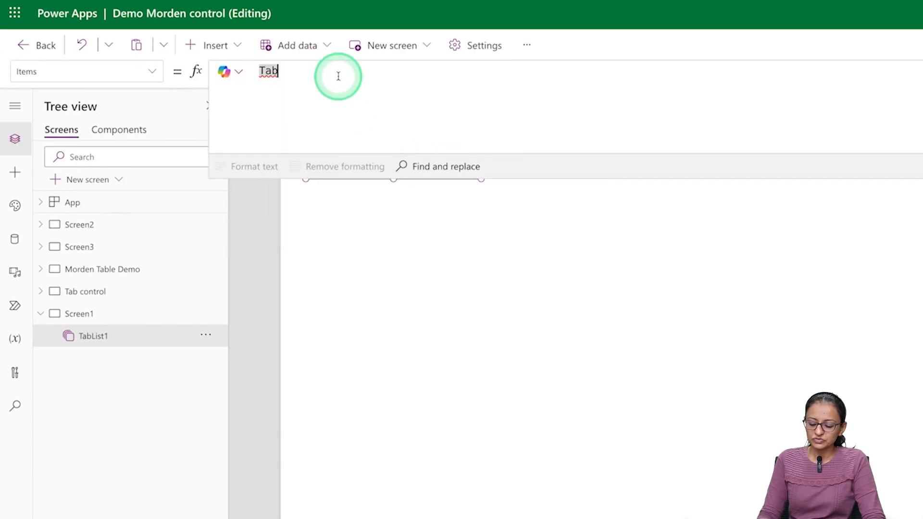
pyautogui.press('BackSpace')
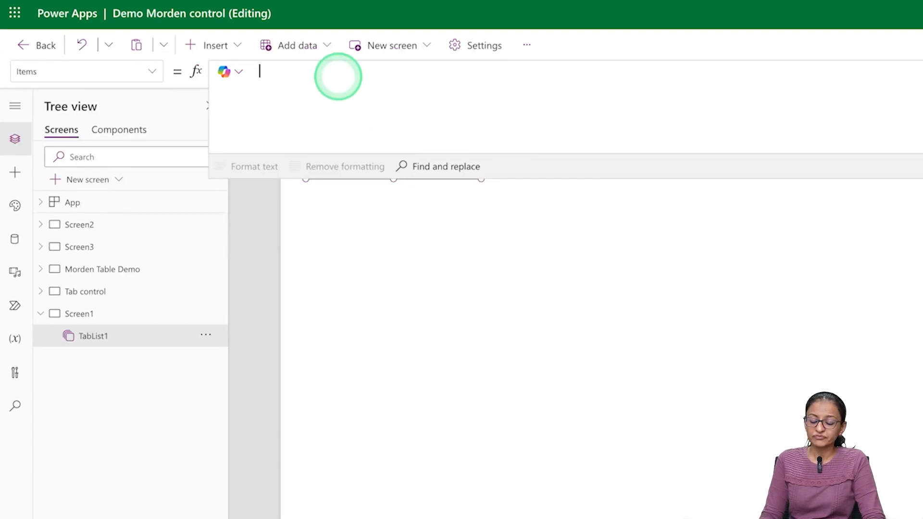
pyautogui.write('Table')
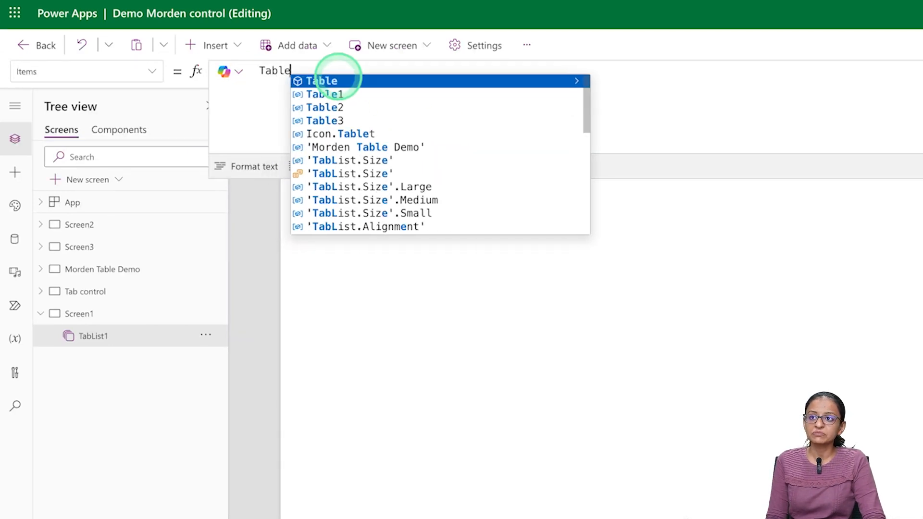
pyautogui.click(338, 78)
pyautogui.write('(')
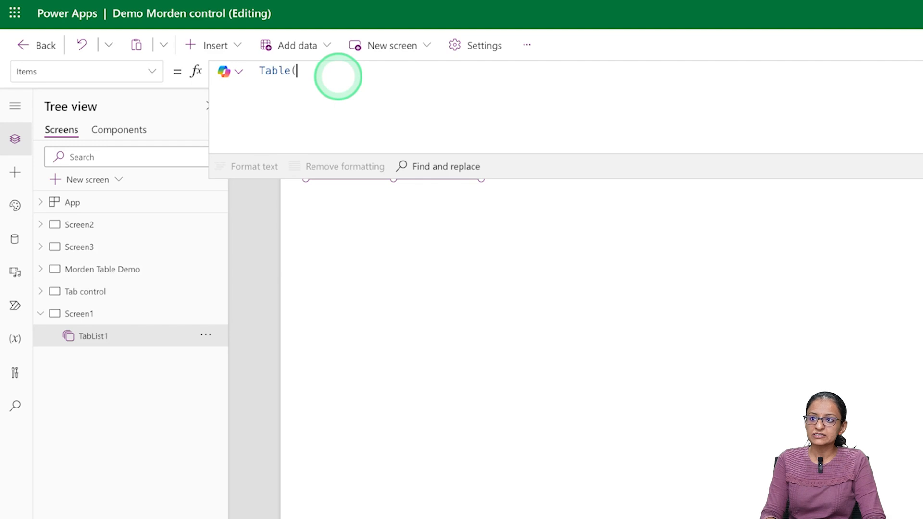
pyautogui.hotkey('shift', 'Return')
pyautogui.press('Up')
pyautogui.press('Right')
pyautogui.hotkey('shift', 'Return')
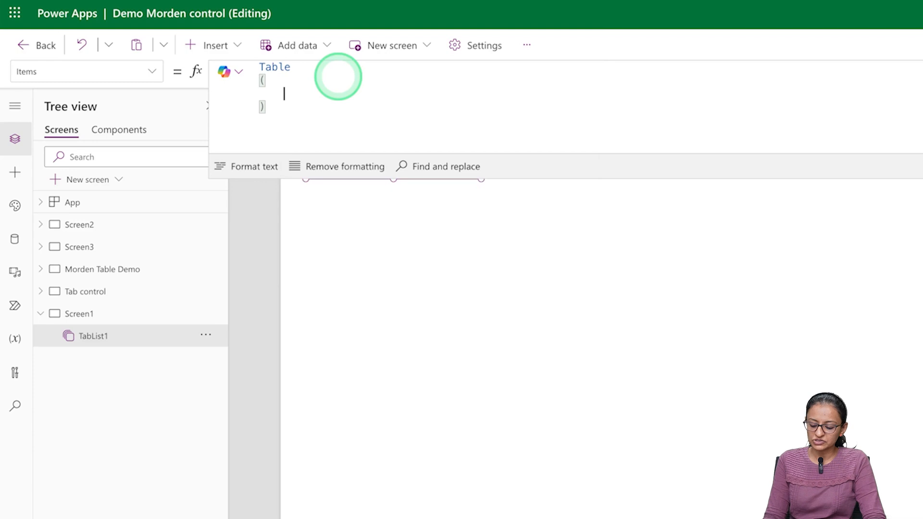
# - Add the first record {TabName:"Personal Infromation"}, fixing the capital N typo
pyautogui.write('{}')
pyautogui.press('Left')
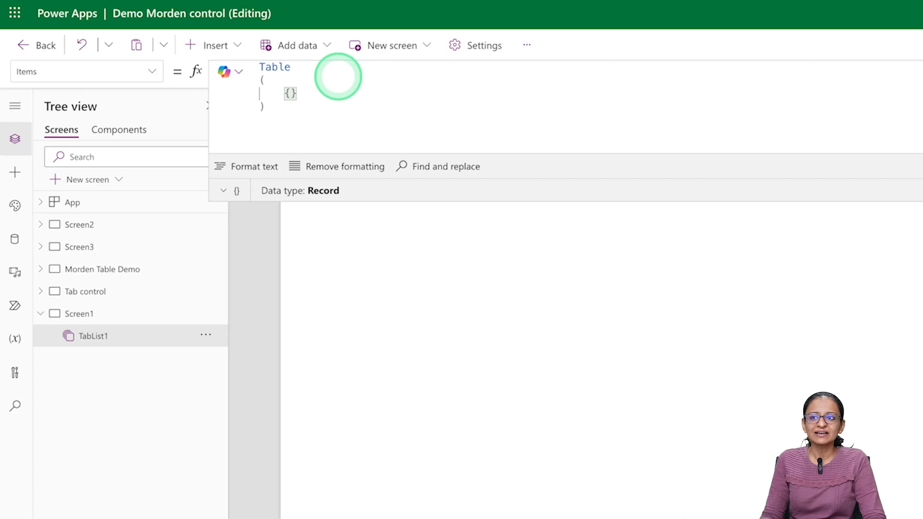
pyautogui.write('Tab')
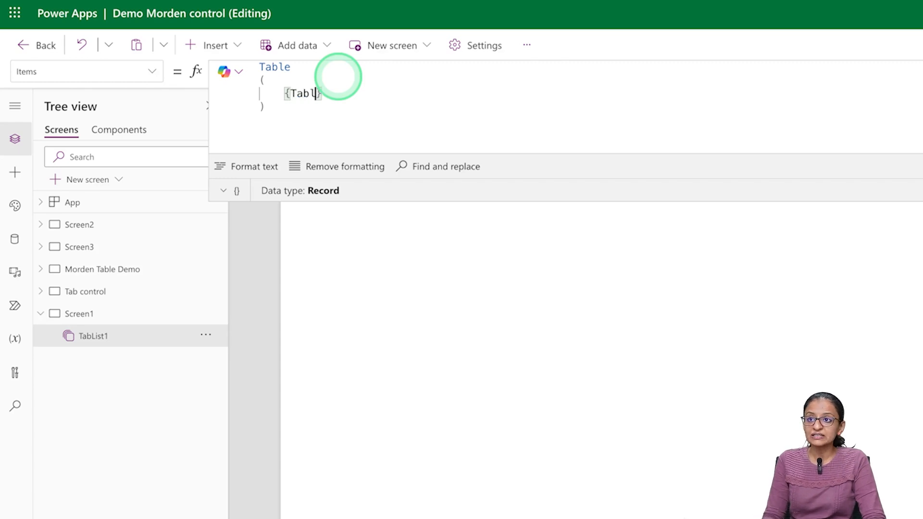
pyautogui.write('Name:')
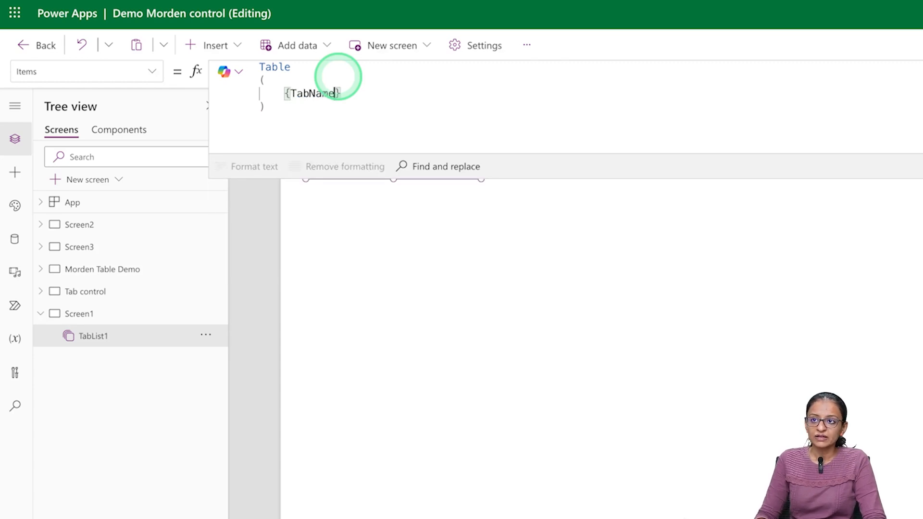
pyautogui.write('""')
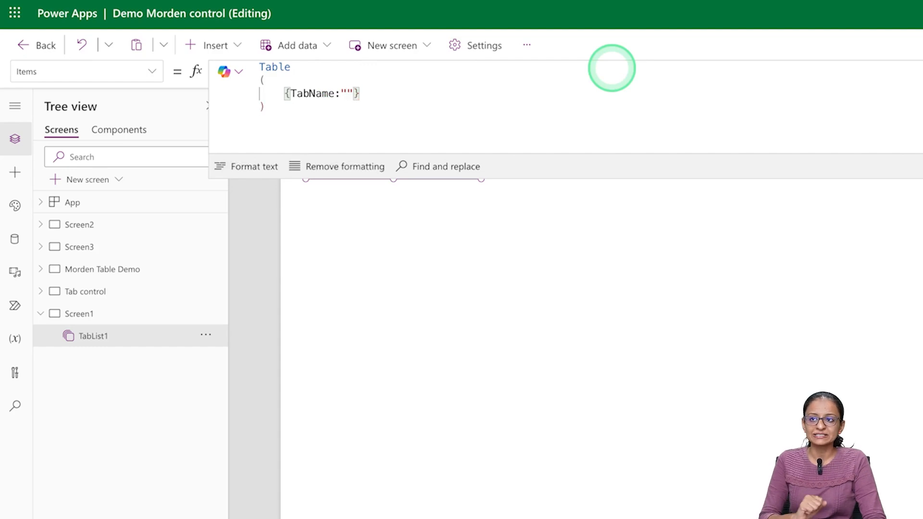
pyautogui.press('Left')
pyautogui.write('Personal INfromation')
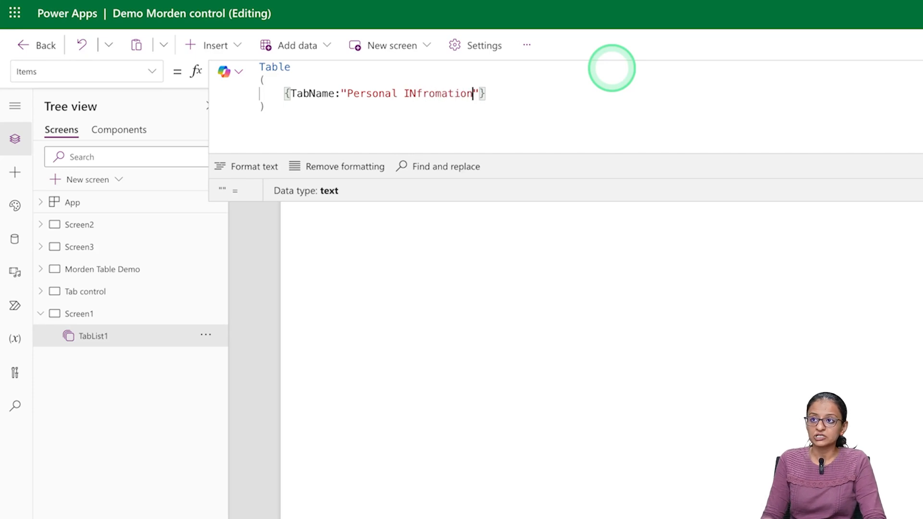
pyautogui.press('Left')
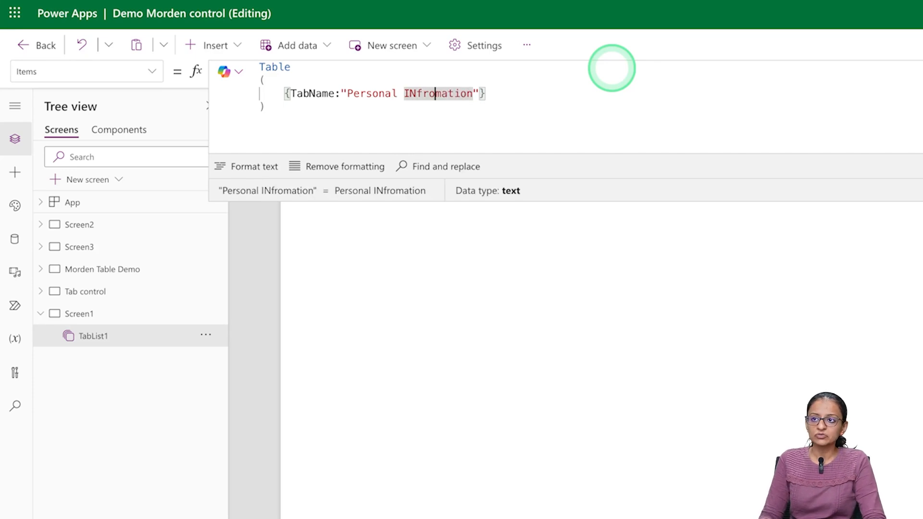
pyautogui.press('BackSpace')
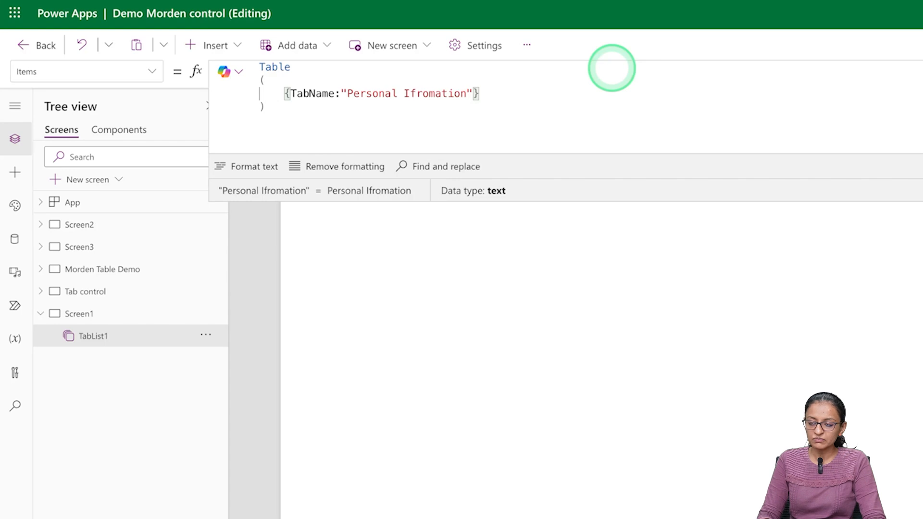
pyautogui.write('n')
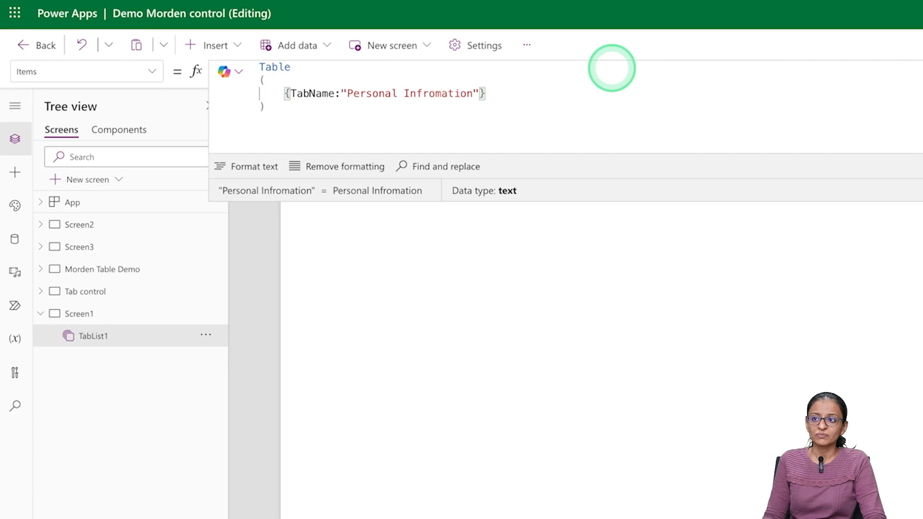
pyautogui.press('Right')
pyautogui.press('Right')
pyautogui.press('Right')
pyautogui.press('Right')
pyautogui.press('Right')
pyautogui.press('Right')
pyautogui.press('Right')
pyautogui.press('Right')
pyautogui.press('Right')
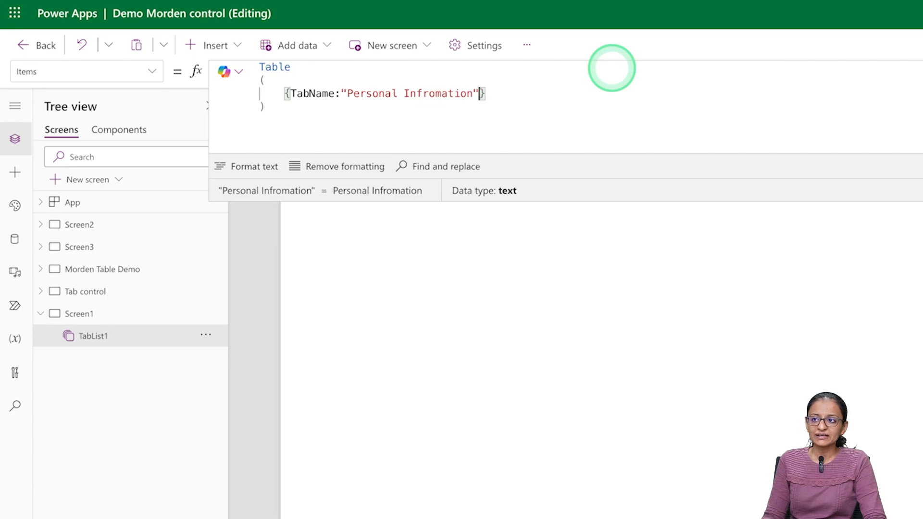
pyautogui.write(',')
# - Add the second record {TabnName:"Contact Information"} and save the app
pyautogui.press('Return')
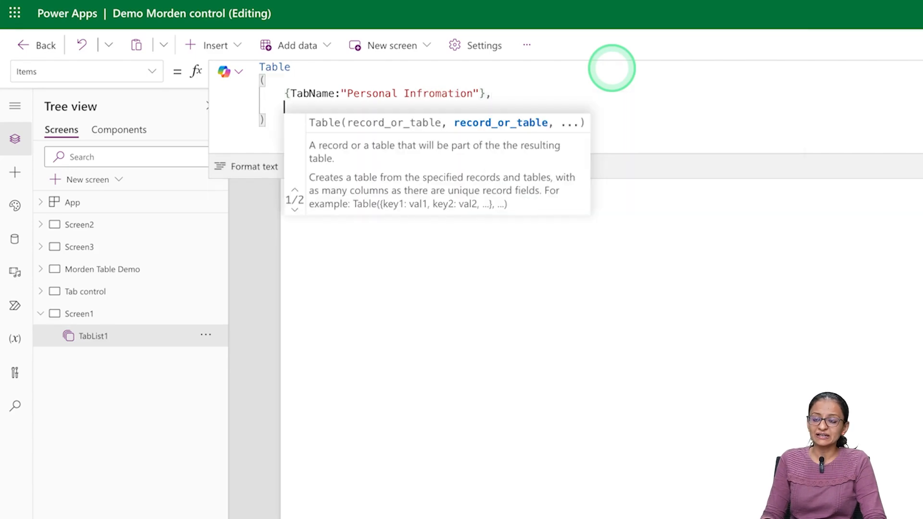
pyautogui.write('{Ta')
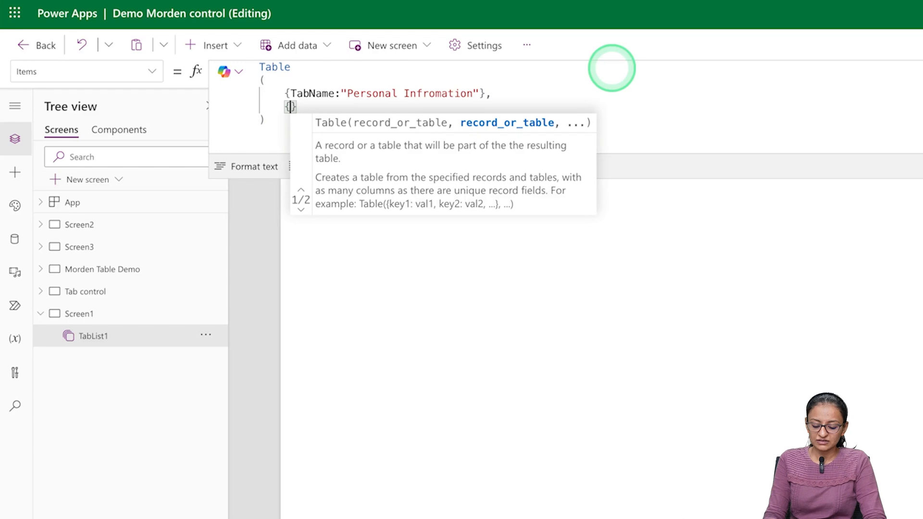
pyautogui.write('bnNa')
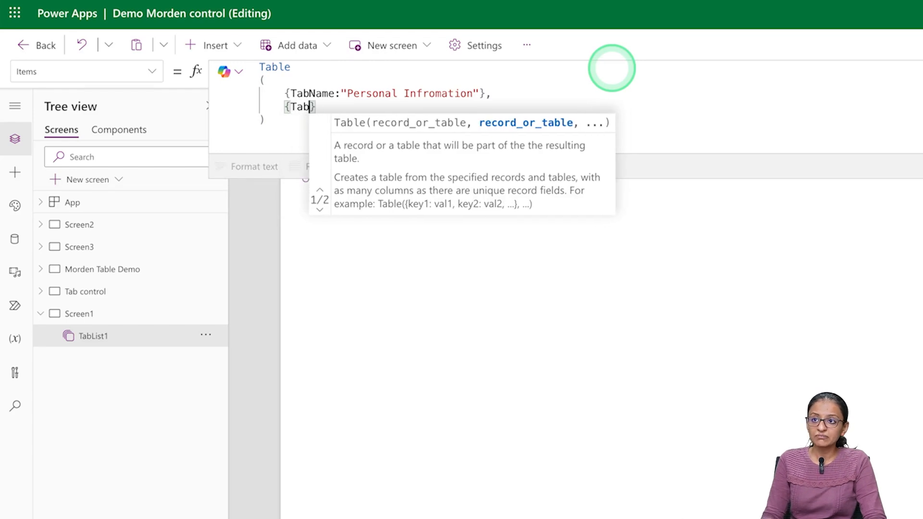
pyautogui.write('m')
pyautogui.press('BackSpace')
pyautogui.press('BackSpace')
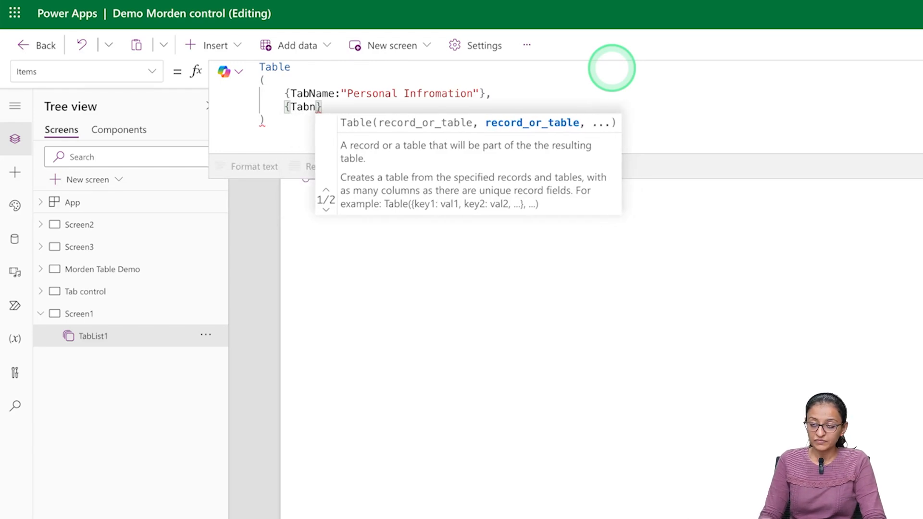
pyautogui.write('Name:"')
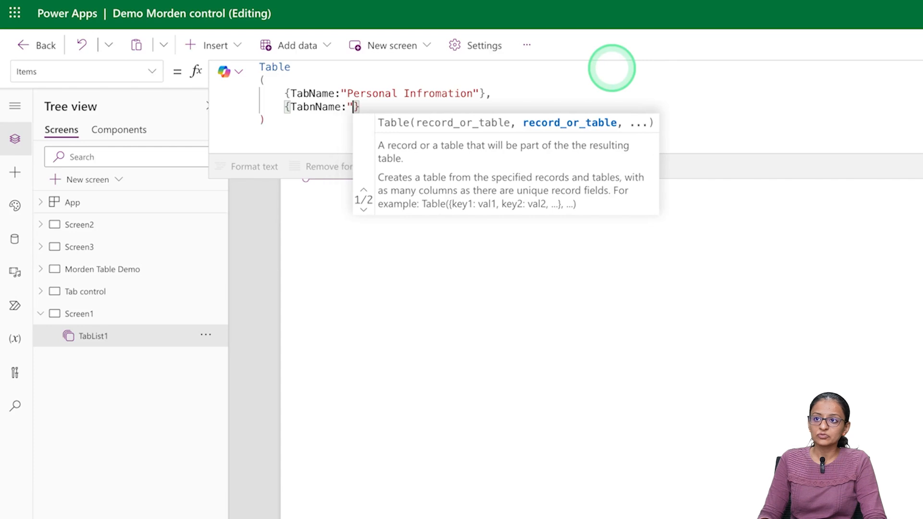
pyautogui.write('Conta')
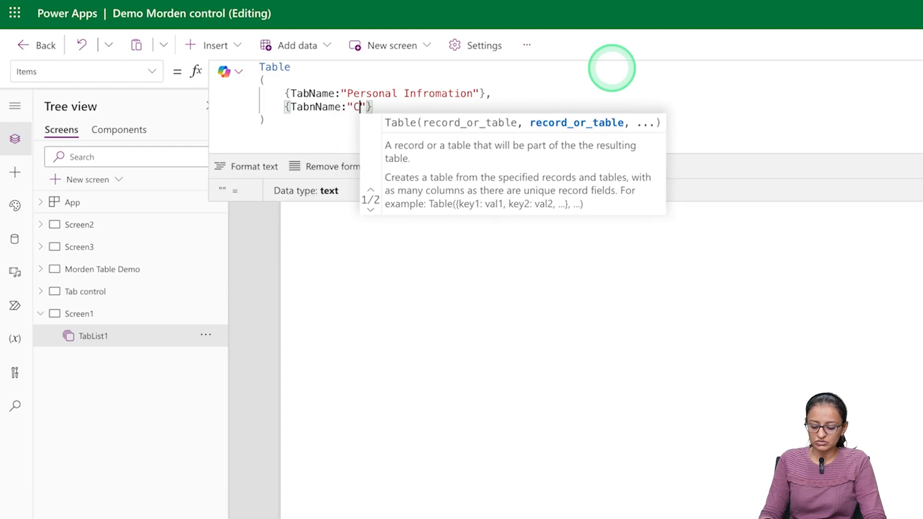
pyautogui.write('ct Information')
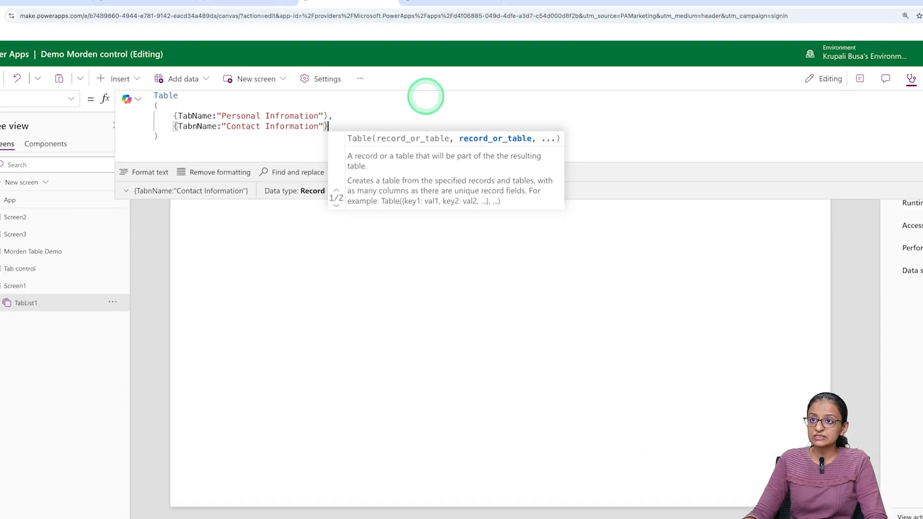
pyautogui.press('super+s')
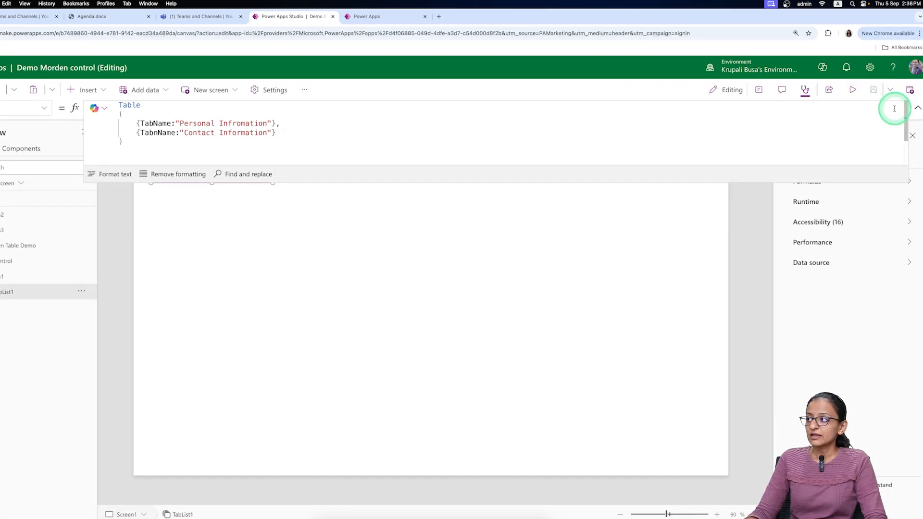
pyautogui.click(916, 110)
pyautogui.click(917, 112)
pyautogui.click(917, 111)
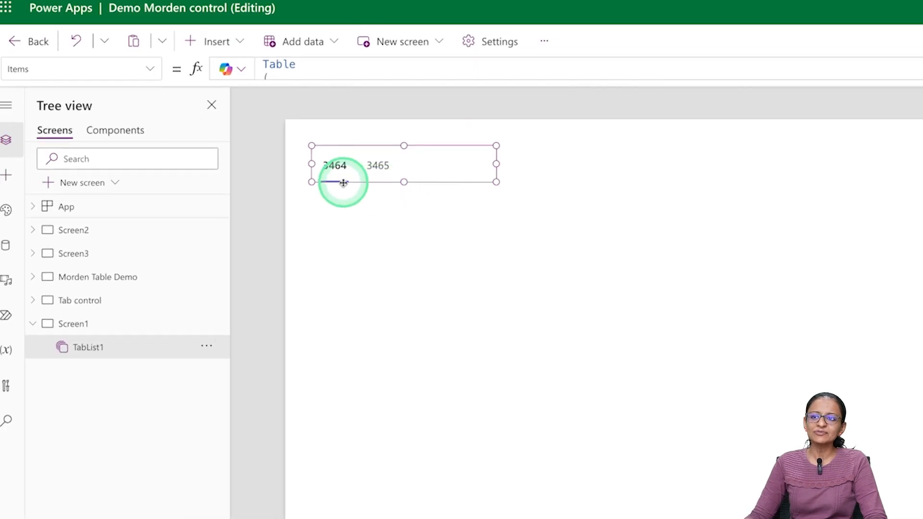
pyautogui.click(337, 174)
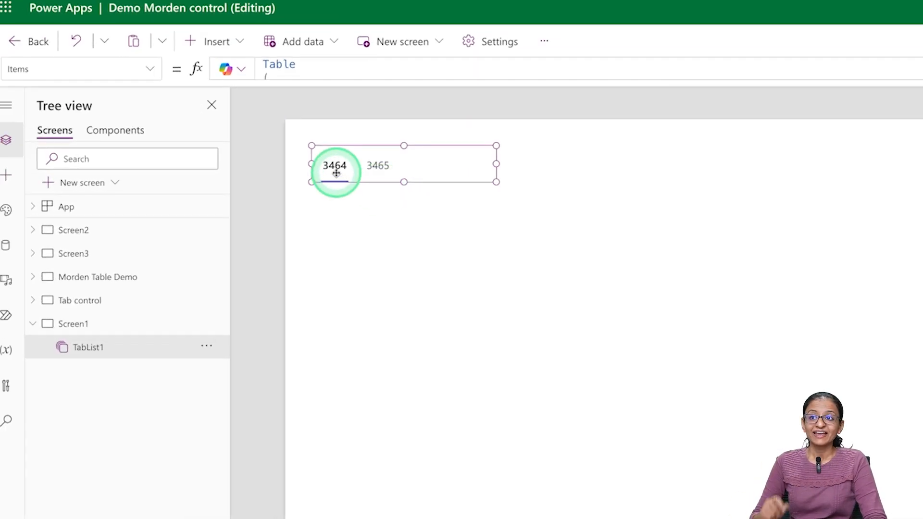
pyautogui.click(513, 155)
pyautogui.click(379, 163)
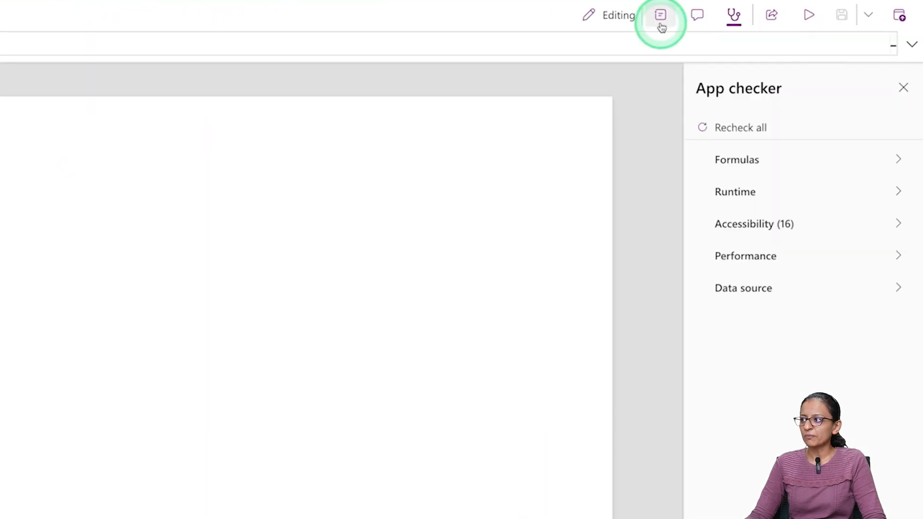
pyautogui.click(661, 16)
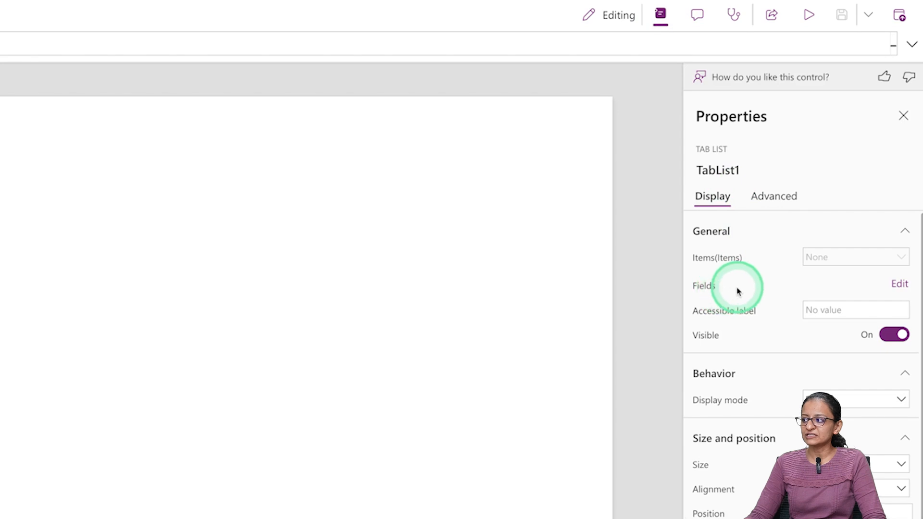
pyautogui.click(901, 283)
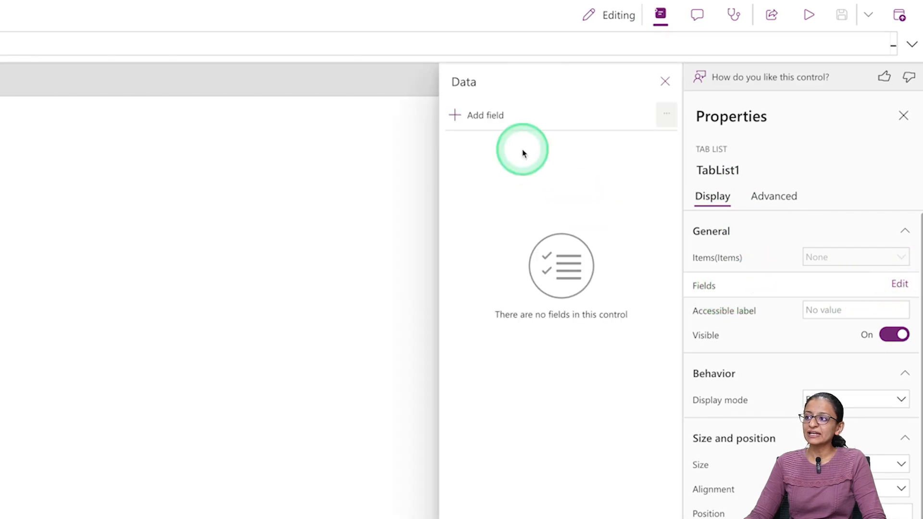
pyautogui.click(461, 121)
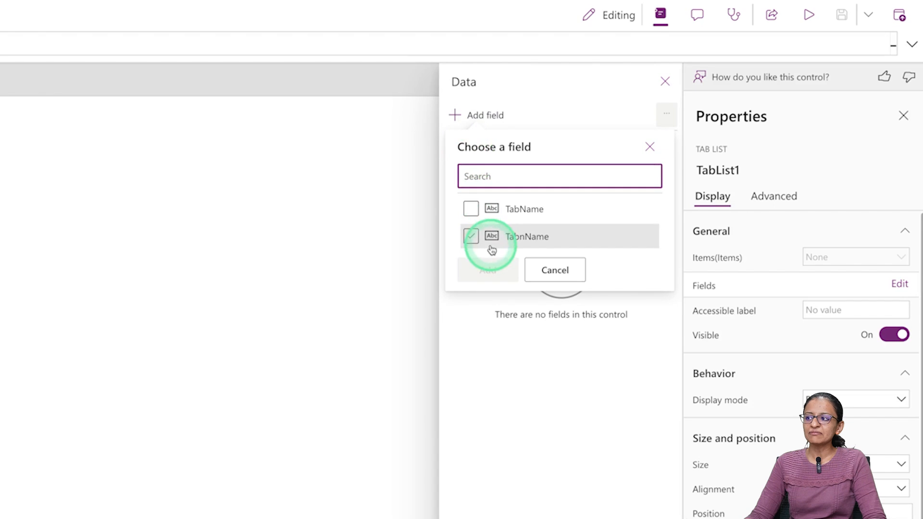
pyautogui.click(159, 229)
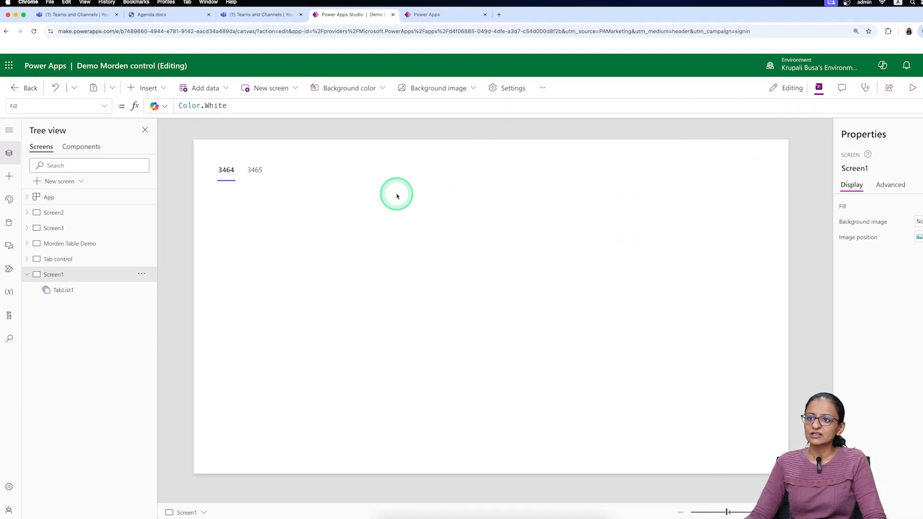
# - Fix TabnName to TabName in TabList1's second Items record, save, and deselect the tab list
pyautogui.click(199, 164)
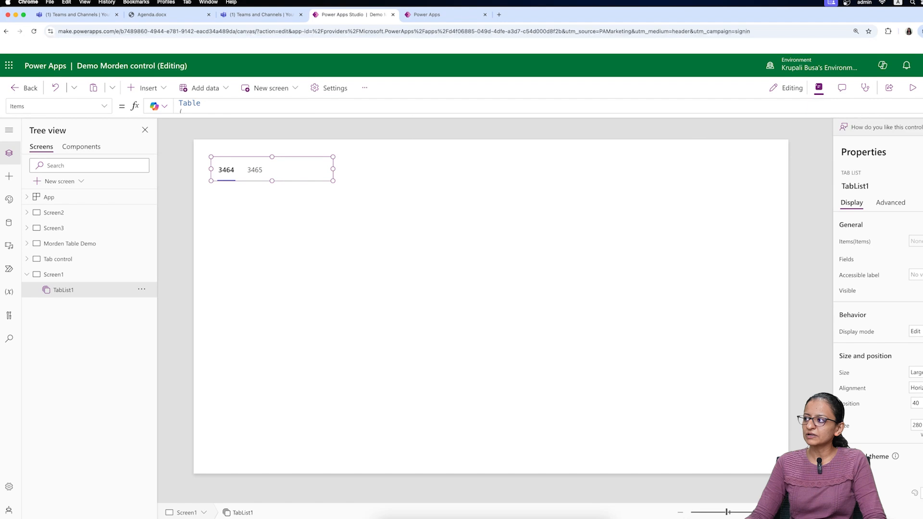
pyautogui.click(395, 107)
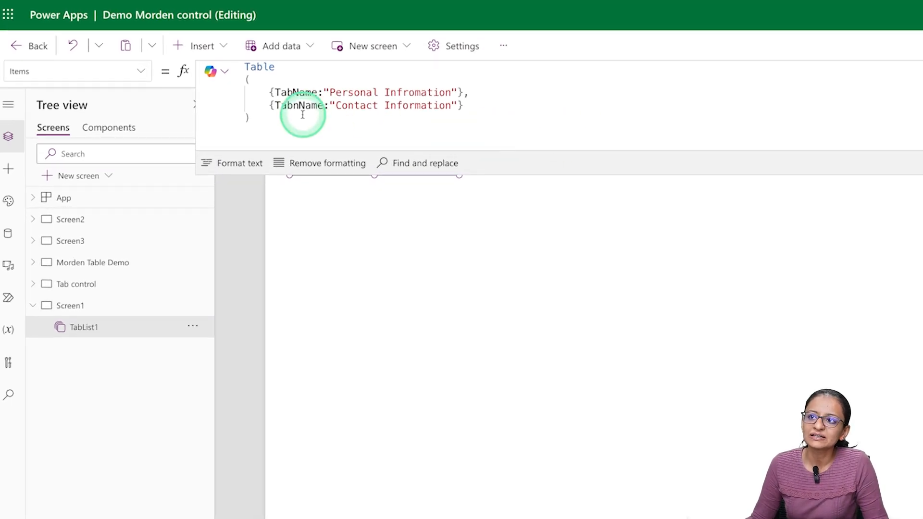
pyautogui.click(294, 102)
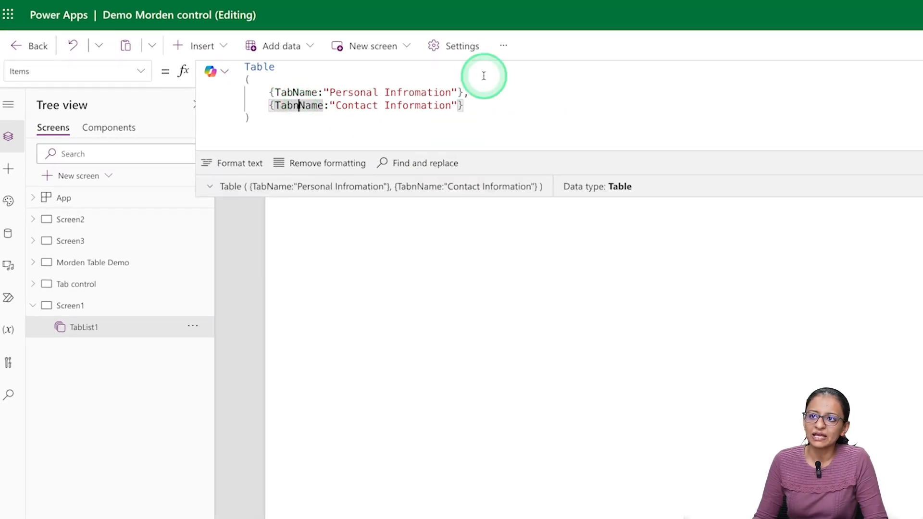
pyautogui.press('Delete')
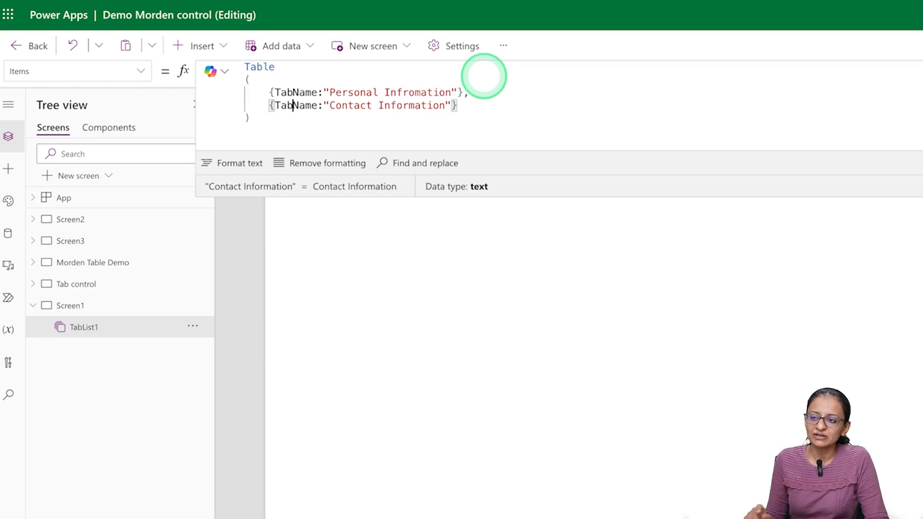
pyautogui.hotkey('ctrl', 's')
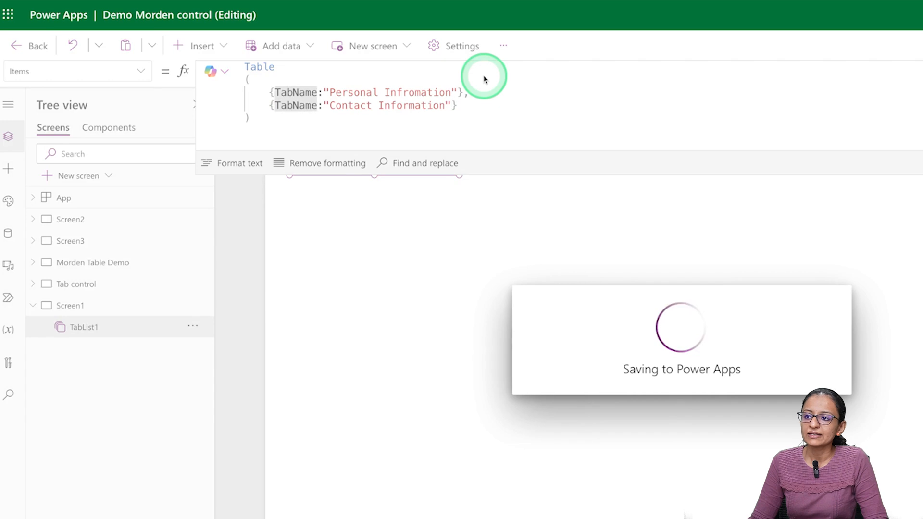
pyautogui.click(683, 268)
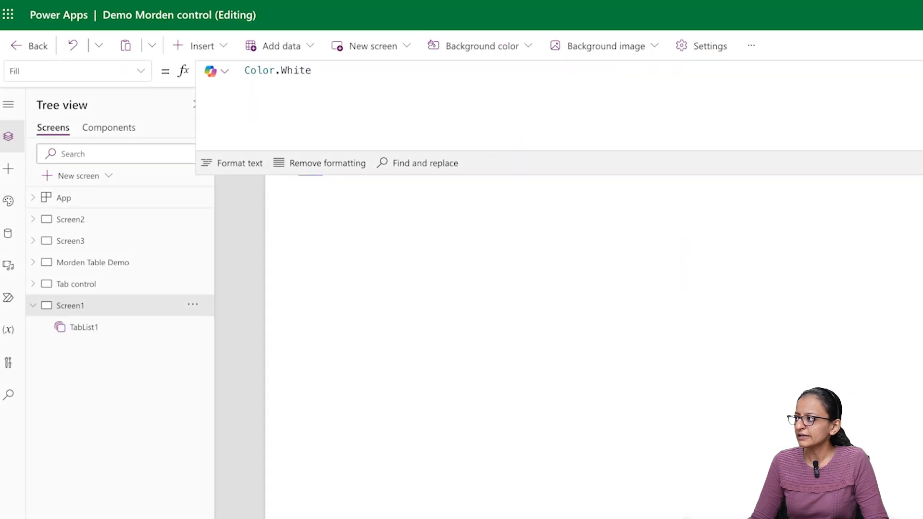
# - Add the TabName field to TabList1's Fields so the tabs show the personal and contact names
pyautogui.click(382, 165)
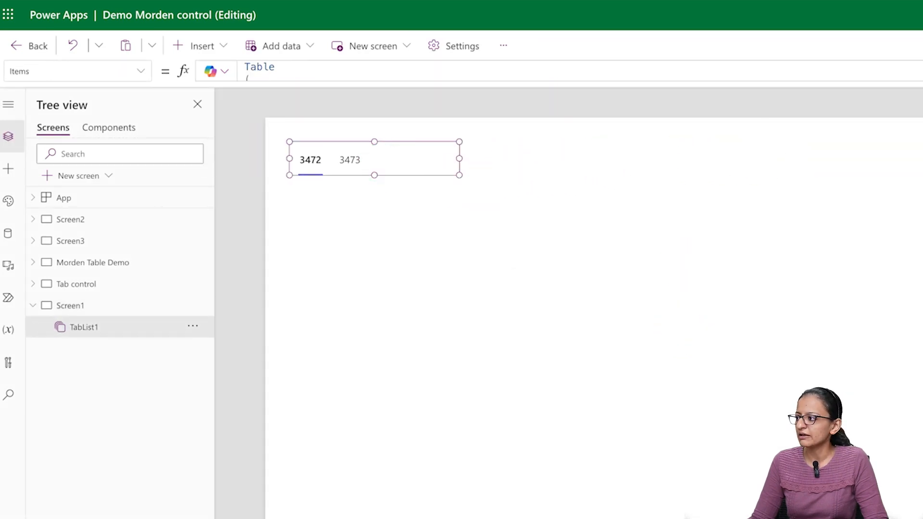
pyautogui.click(910, 242)
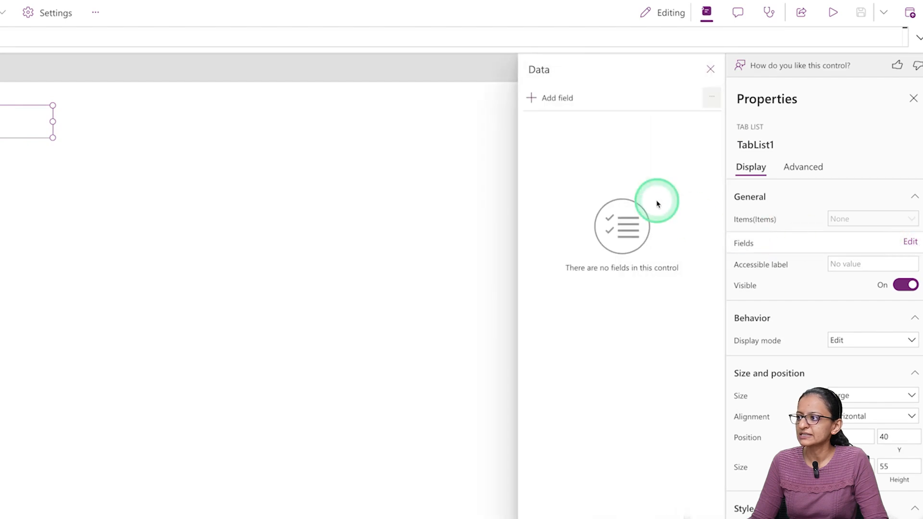
pyautogui.click(536, 98)
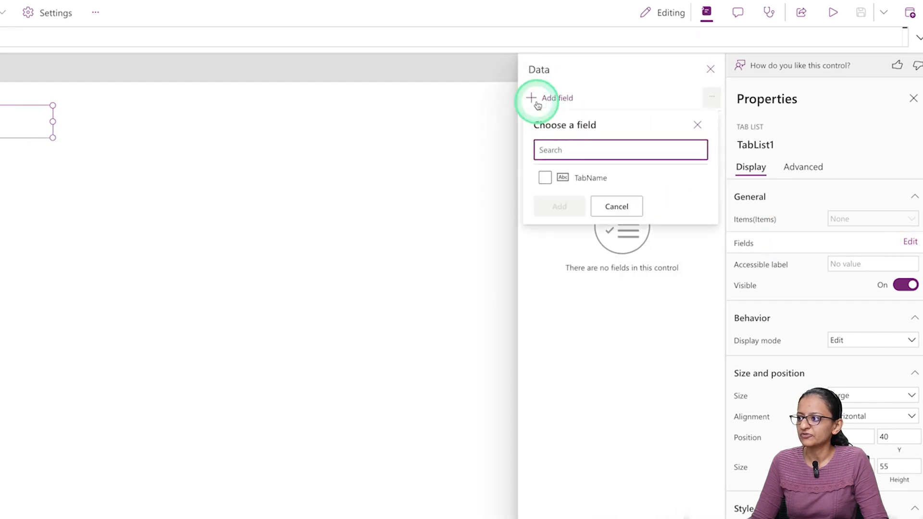
pyautogui.click(545, 179)
pyautogui.click(558, 205)
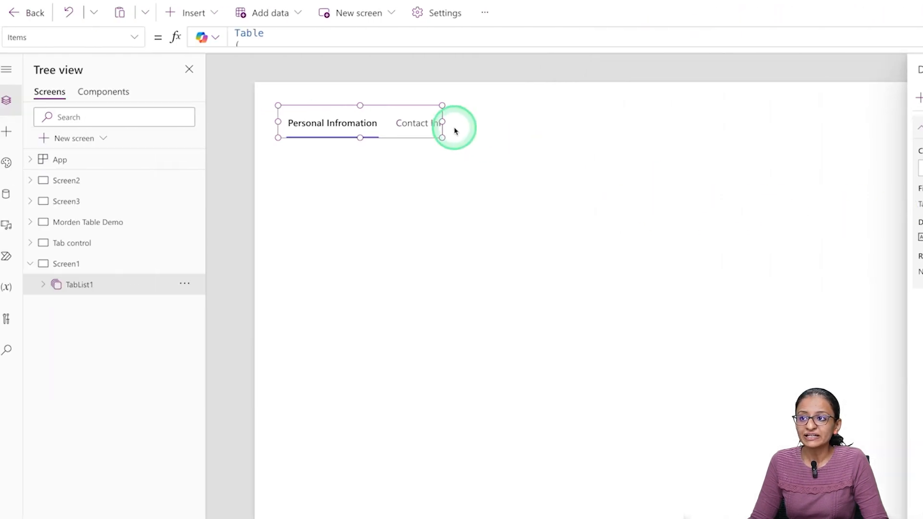
# - Drag TabList1's right edge out across the screen until Contact Information shows fully
pyautogui.moveTo(450, 121); pyautogui.dragTo(522, 128)
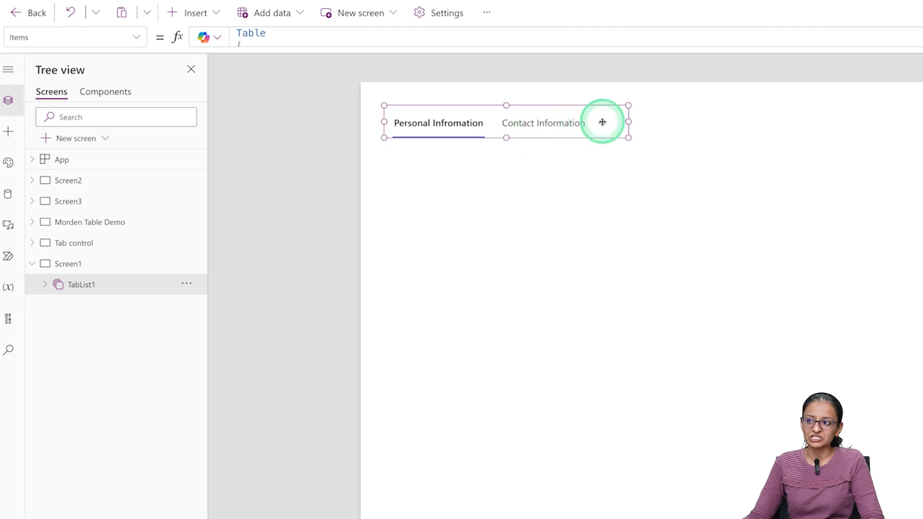
pyautogui.moveTo(628, 122); pyautogui.dragTo(919, 122)
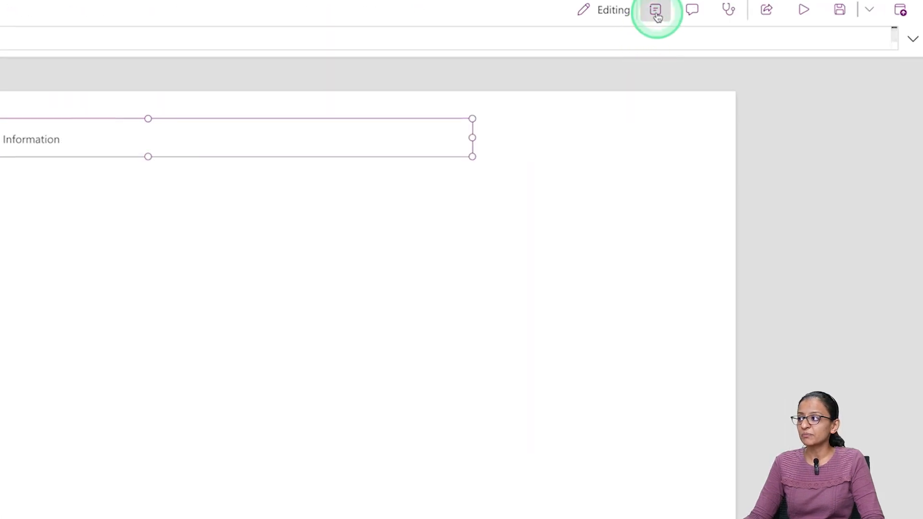
# - Close the field list and open TabList1's Color palette choices under Style and theme
pyautogui.click(655, 11)
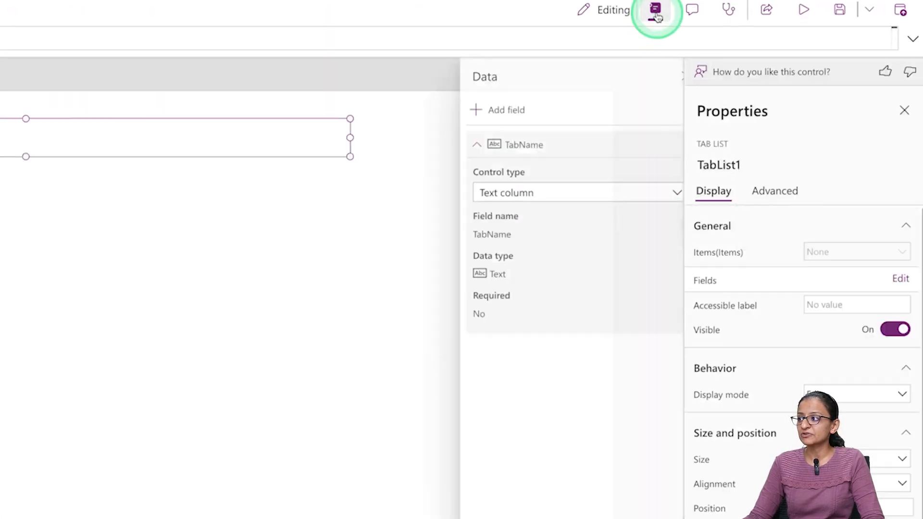
pyautogui.click(666, 76)
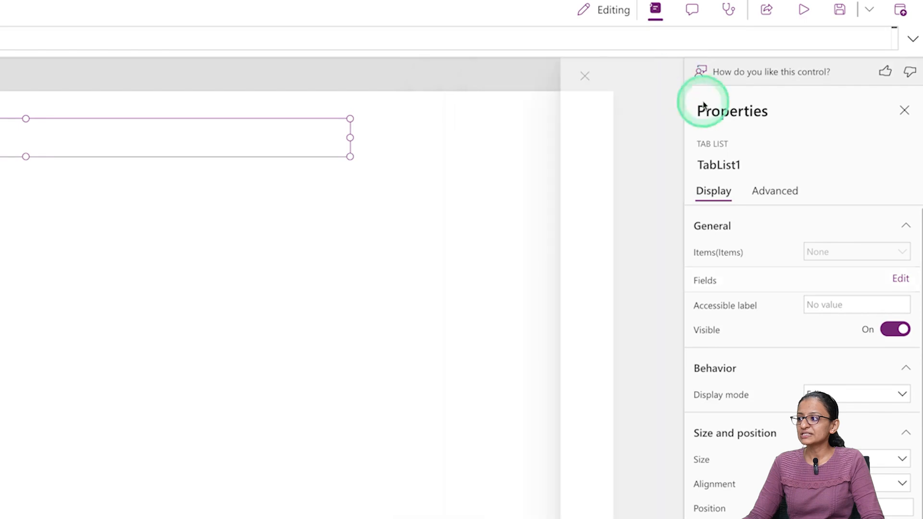
pyautogui.scroll(-2, 771, 317)
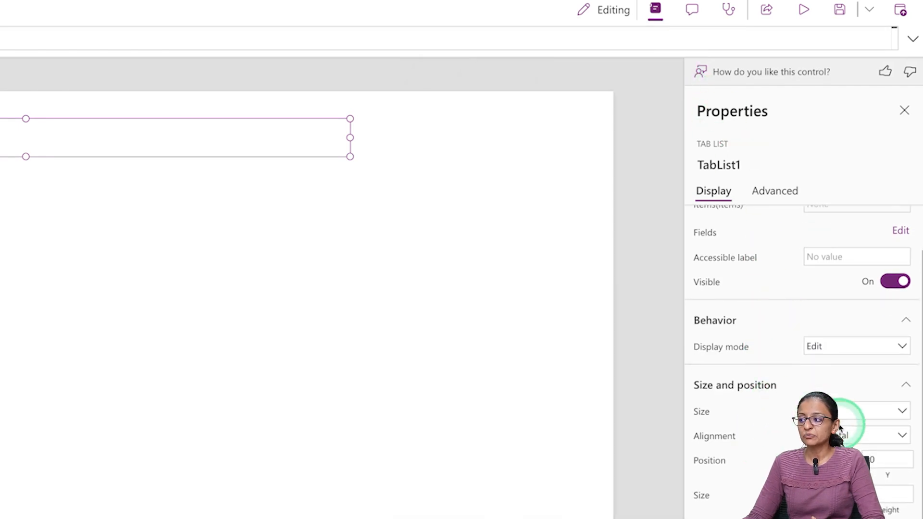
pyautogui.scroll(-1, 845, 429)
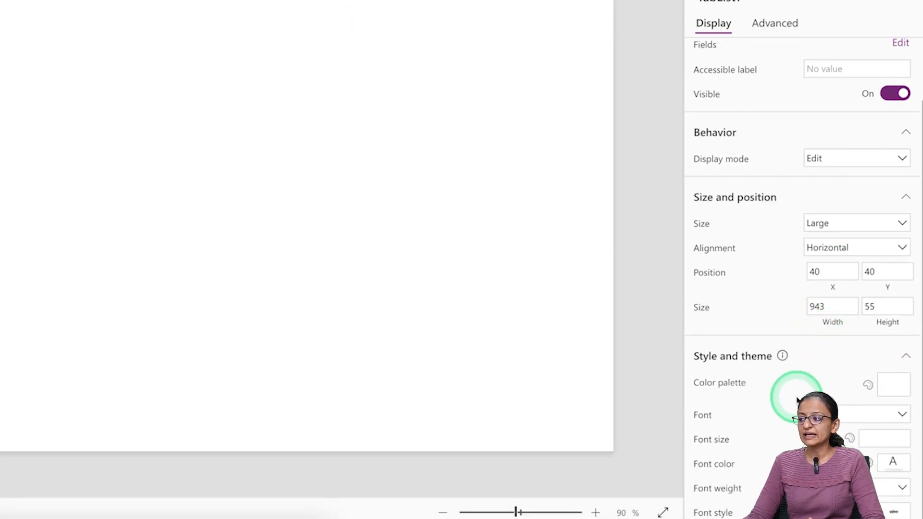
pyautogui.click(886, 385)
# - Try the green palette and preview the tabs, then set TabList1's colour palette to red
pyautogui.click(772, 291)
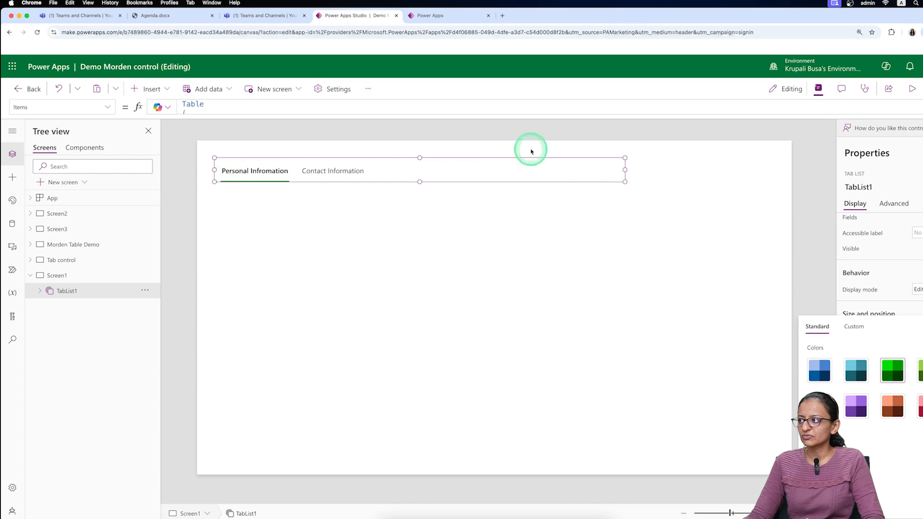
pyautogui.click(912, 90)
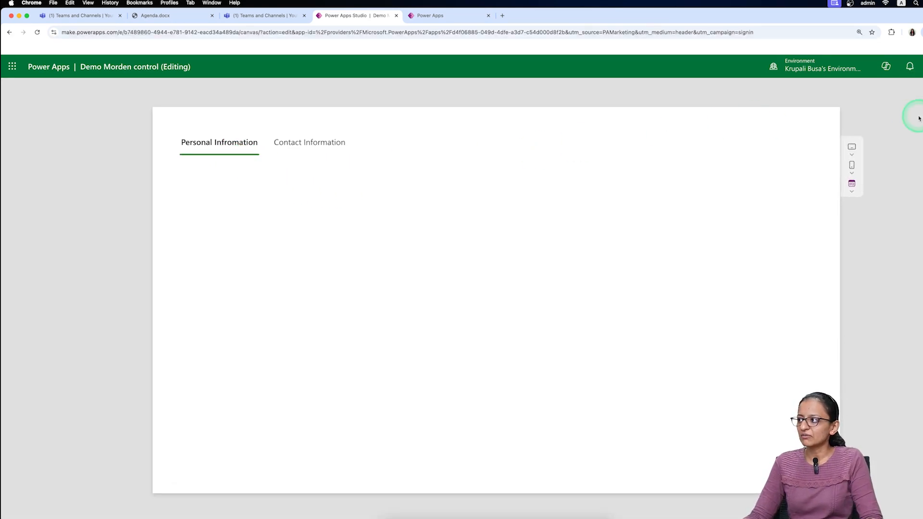
pyautogui.click(912, 99)
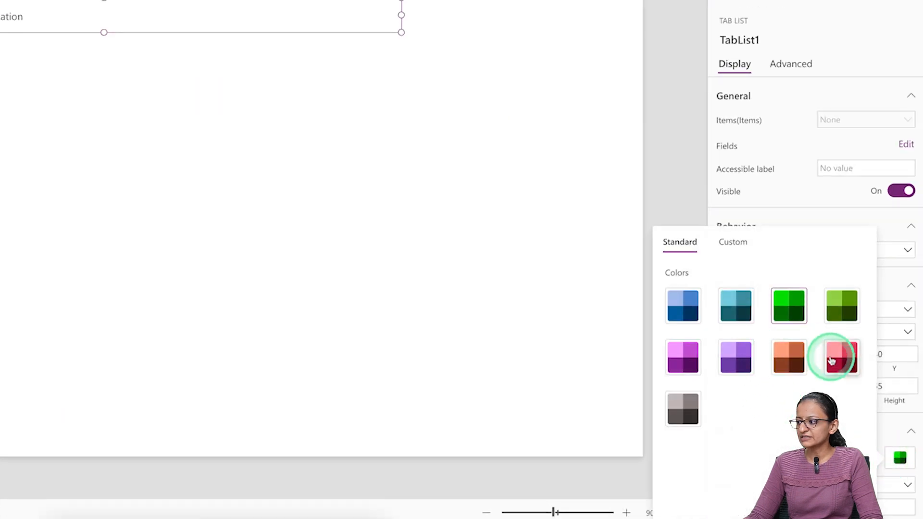
pyautogui.click(837, 366)
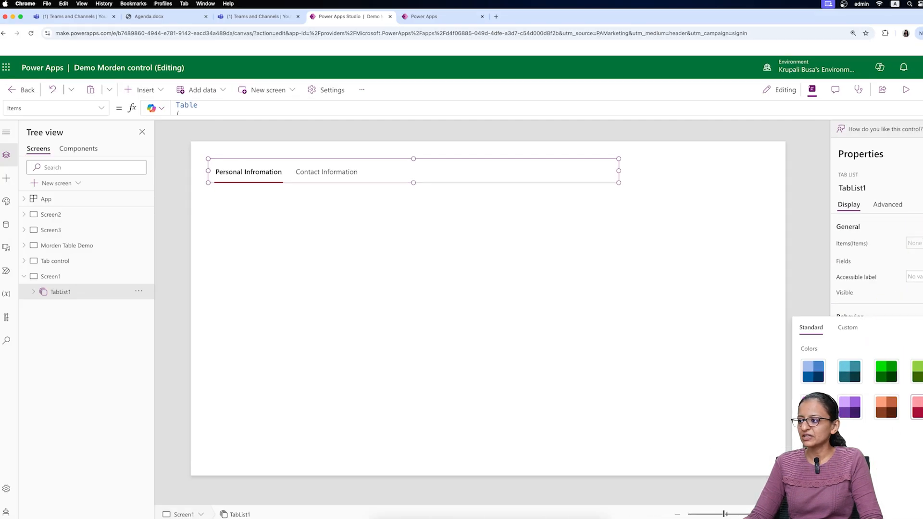
pyautogui.click(797, 280)
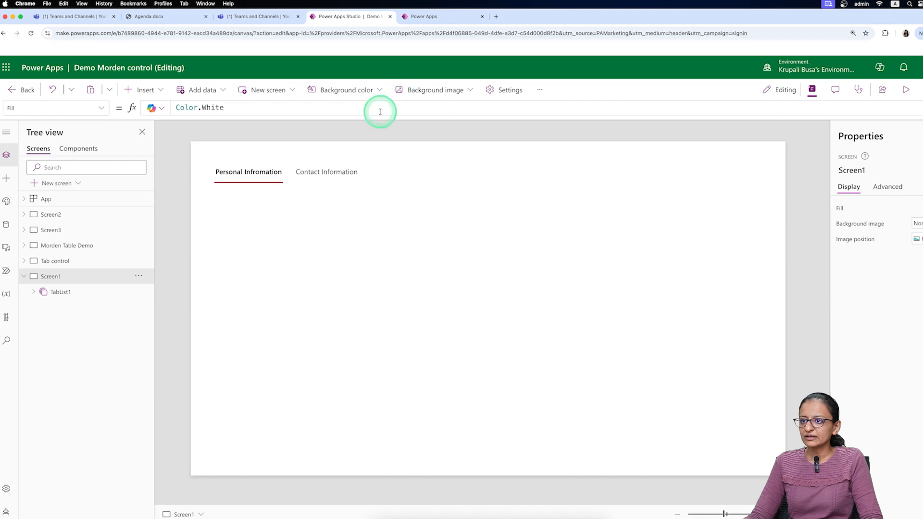
# - Reselect TabList1 to review its properties, then click the empty canvas to deselect it
pyautogui.click(346, 173)
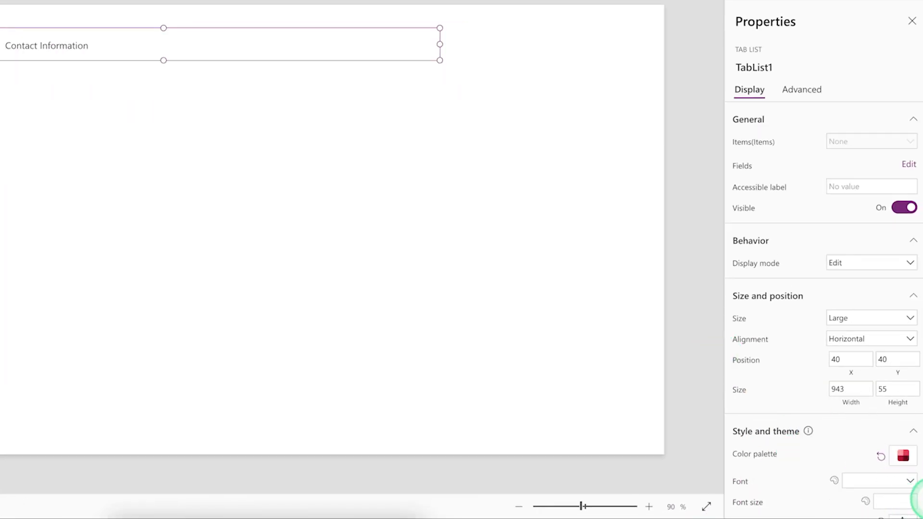
pyautogui.scroll(-2, 920, 481)
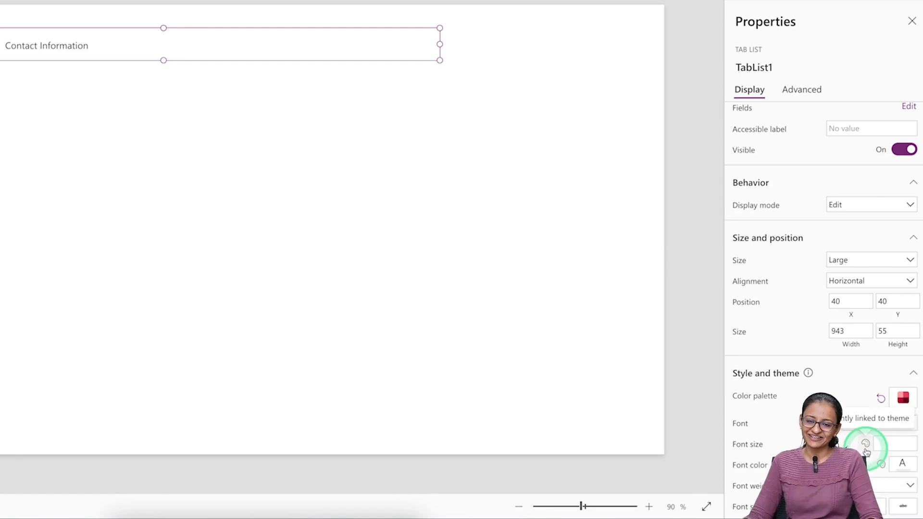
pyautogui.click(147, 108)
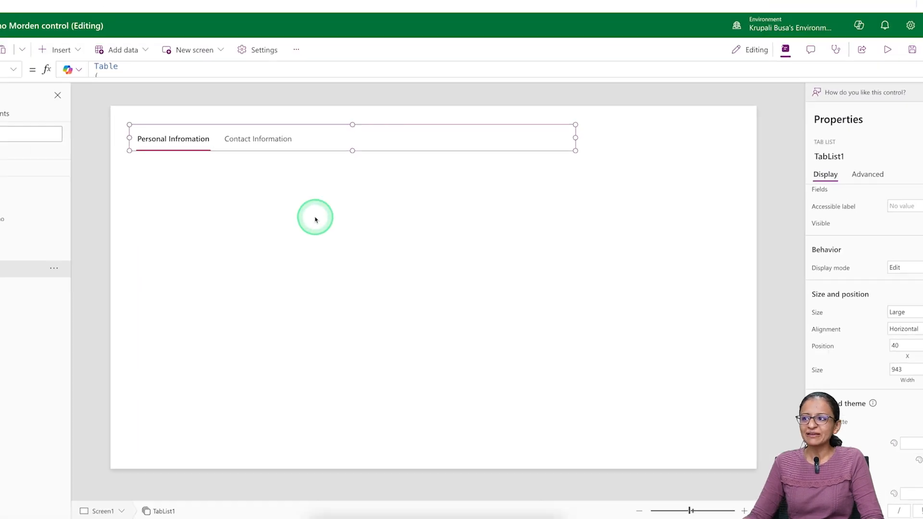
pyautogui.click(675, 31)
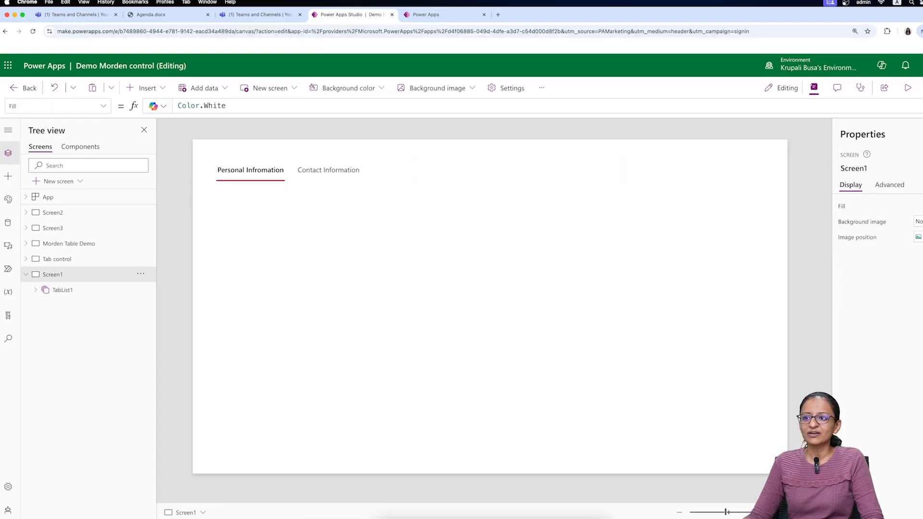
pyautogui.click(431, 230)
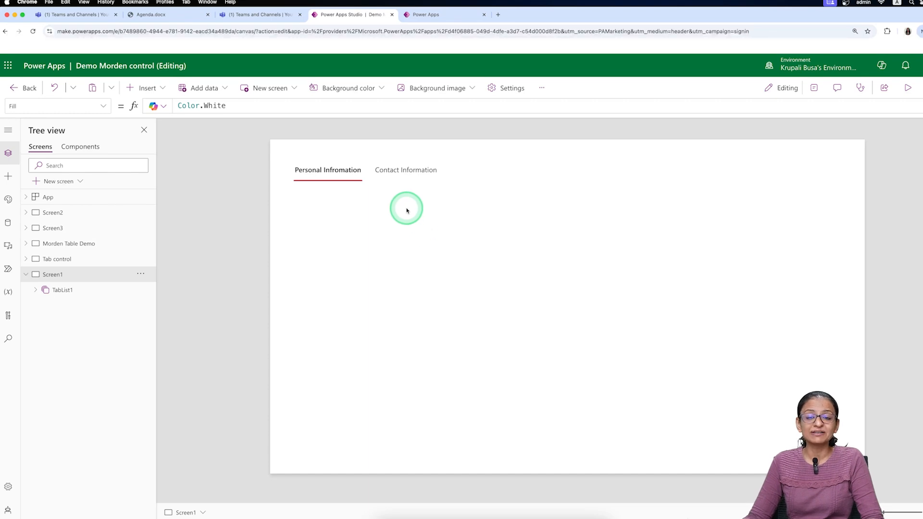
pyautogui.click(433, 14)
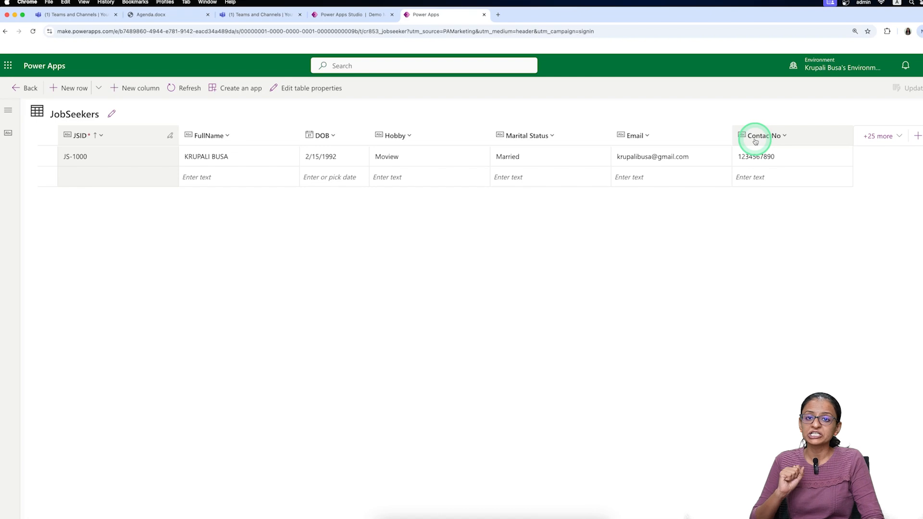
pyautogui.click(345, 15)
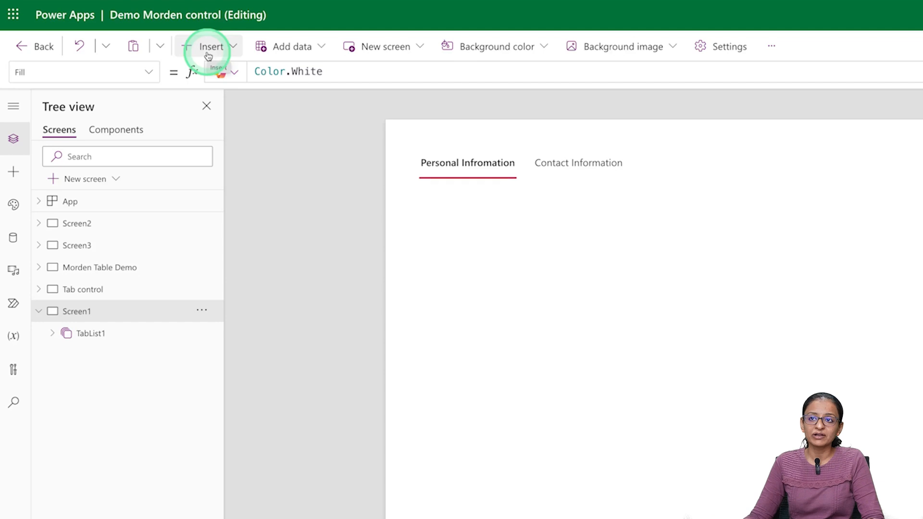
# - Insert Container1, move it just below the tabs and stretch it over most of the screen
pyautogui.click(208, 50)
pyautogui.click(225, 85)
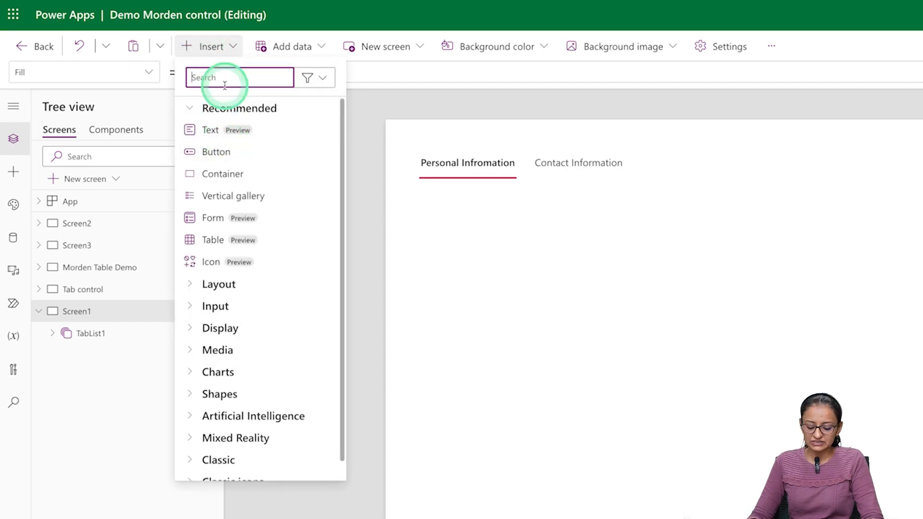
pyautogui.write('conta')
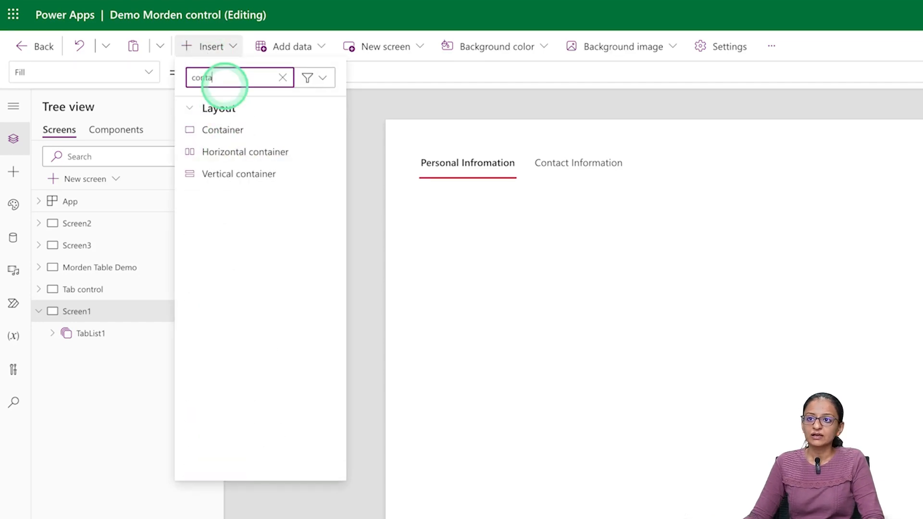
pyautogui.click(223, 128)
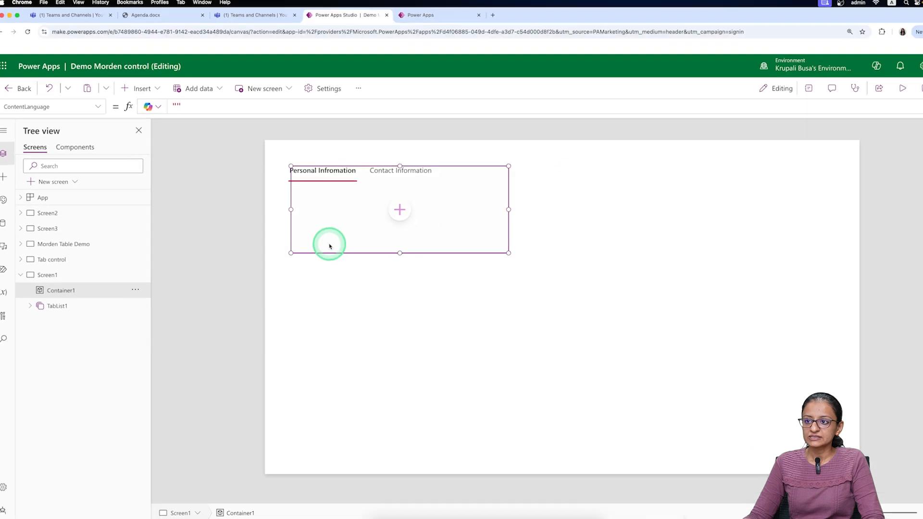
pyautogui.moveTo(330, 255); pyautogui.dragTo(327, 279)
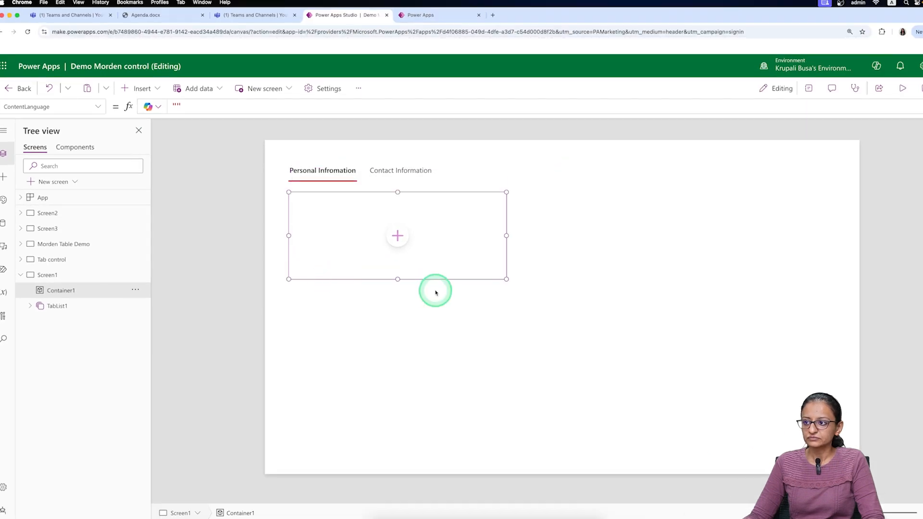
pyautogui.moveTo(506, 279); pyautogui.dragTo(606, 441)
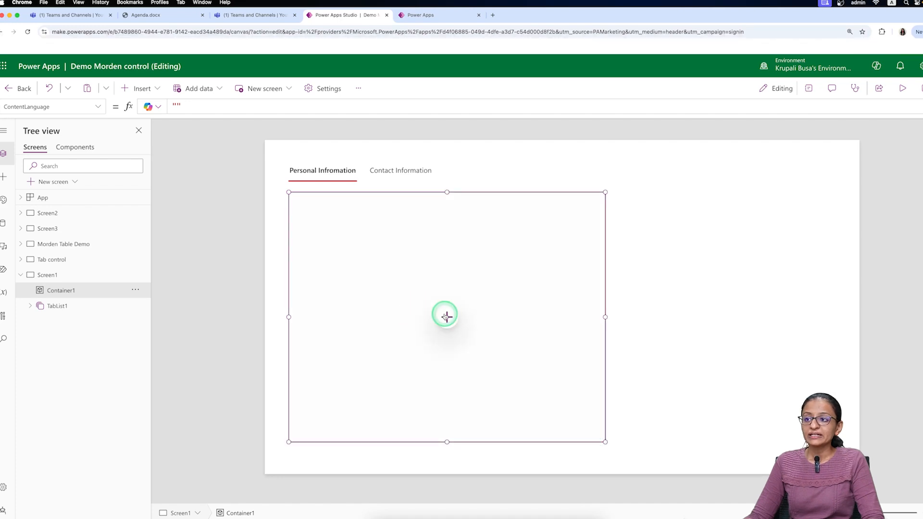
pyautogui.click(446, 316)
# - Add an Edit form inside the container and bind it to the JobSeekers table
pyautogui.write('edit')
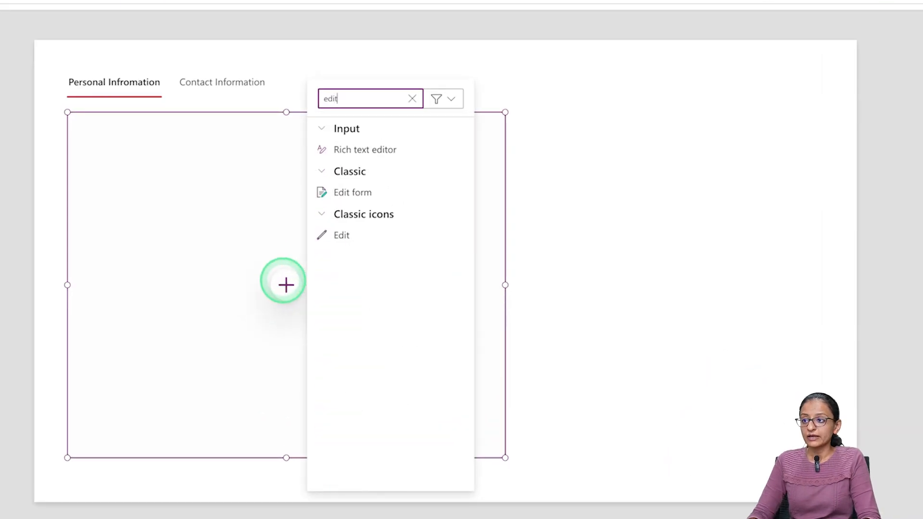
pyautogui.click(351, 201)
pyautogui.click(359, 192)
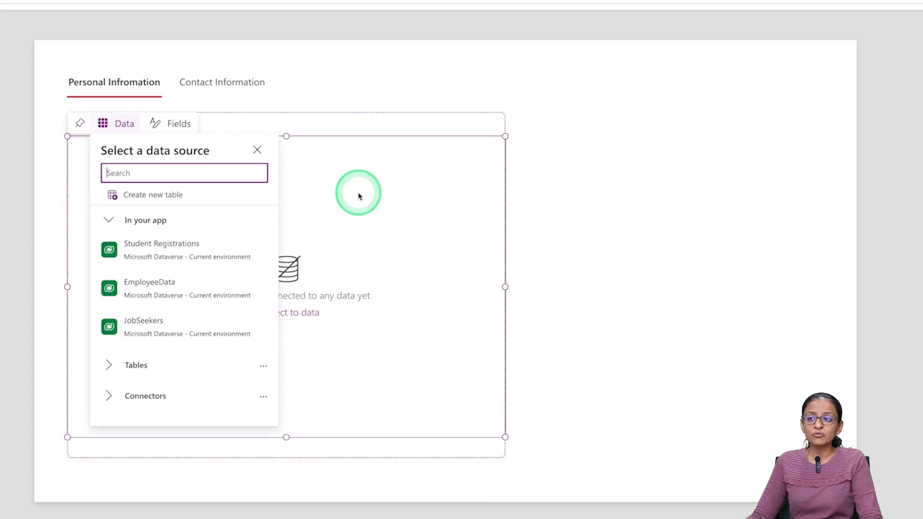
pyautogui.click(254, 282)
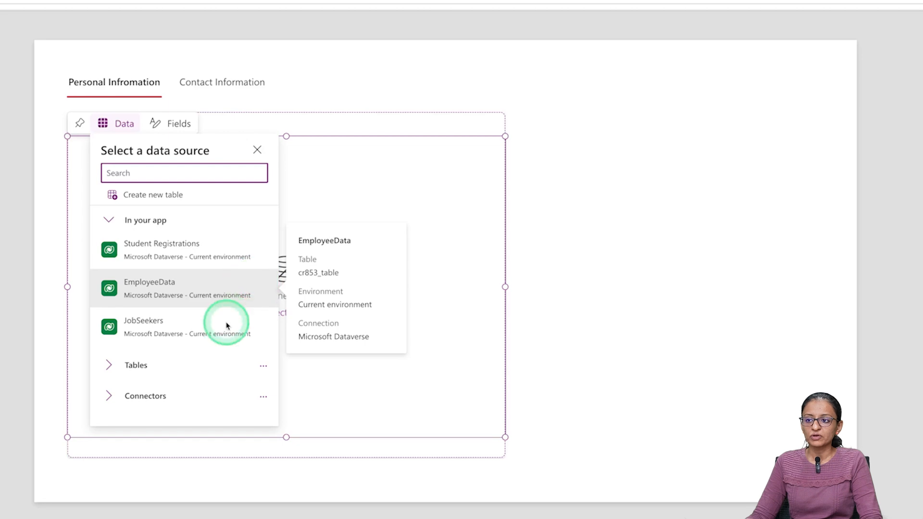
pyautogui.click(182, 333)
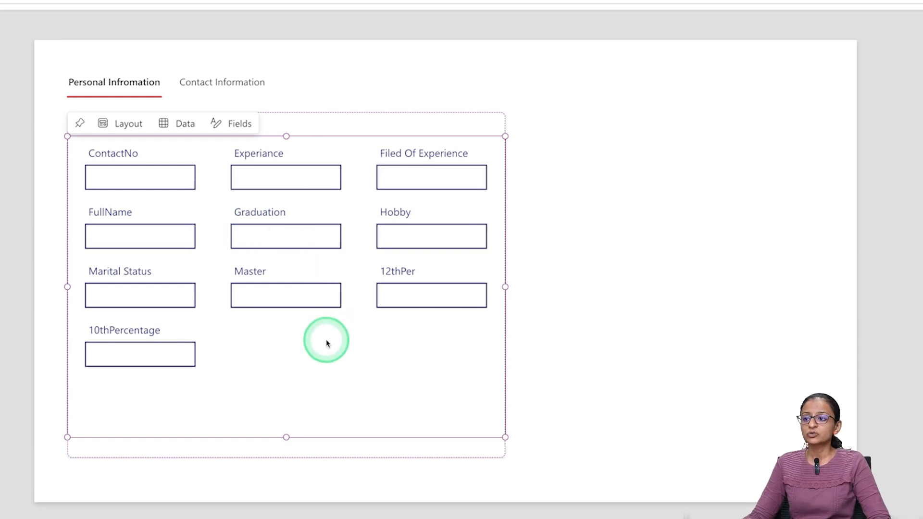
# - Remove the Graduation, ContactNo, Experiance and Filed Of Experience fields from Form1
pyautogui.click(692, 14)
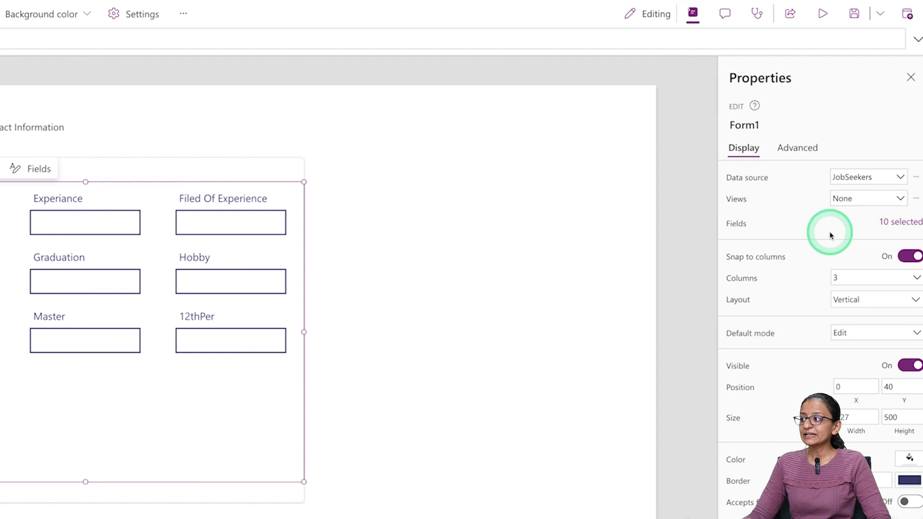
pyautogui.click(899, 223)
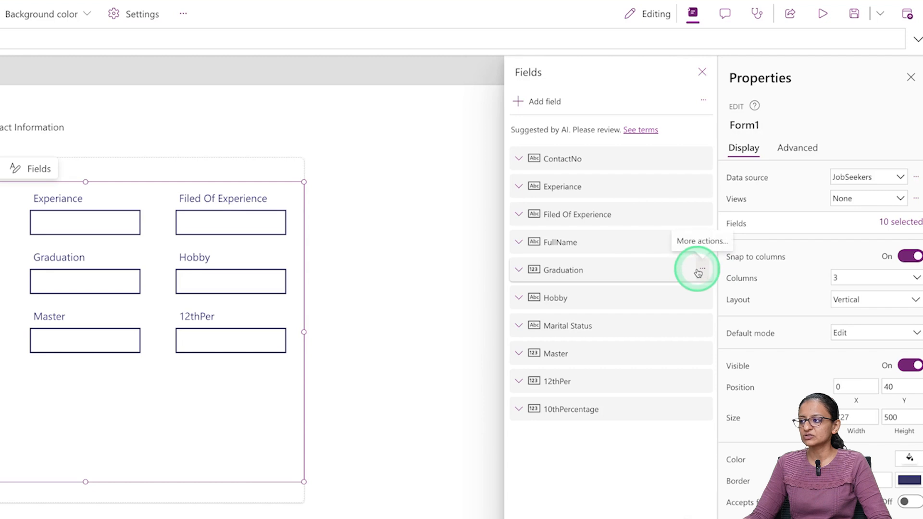
pyautogui.click(698, 273)
pyautogui.click(731, 365)
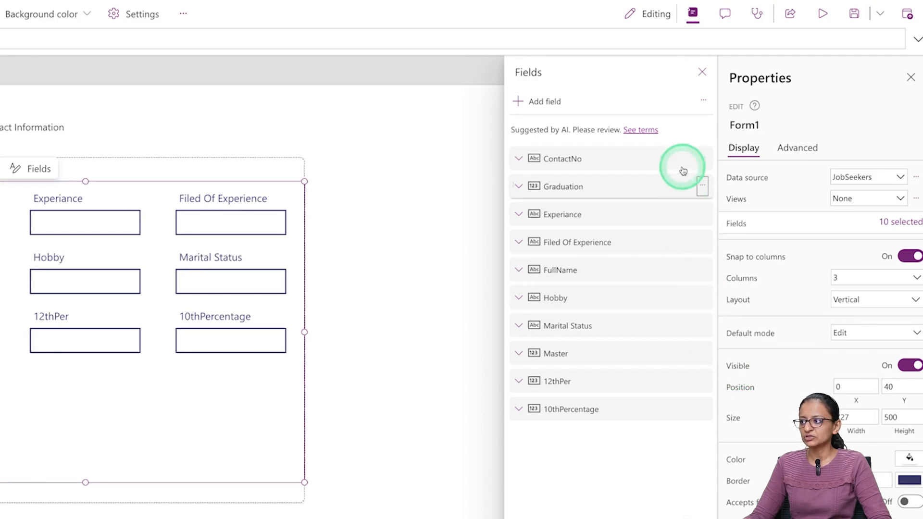
pyautogui.click(702, 162)
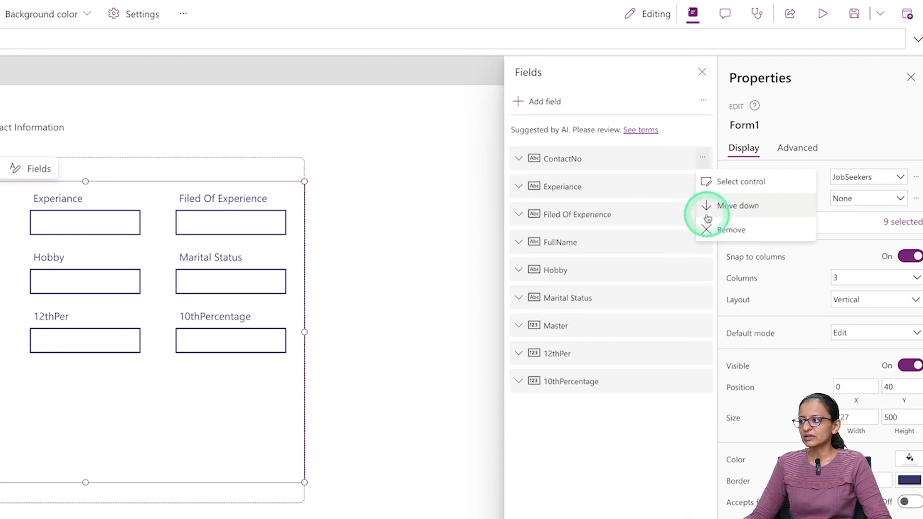
pyautogui.click(711, 229)
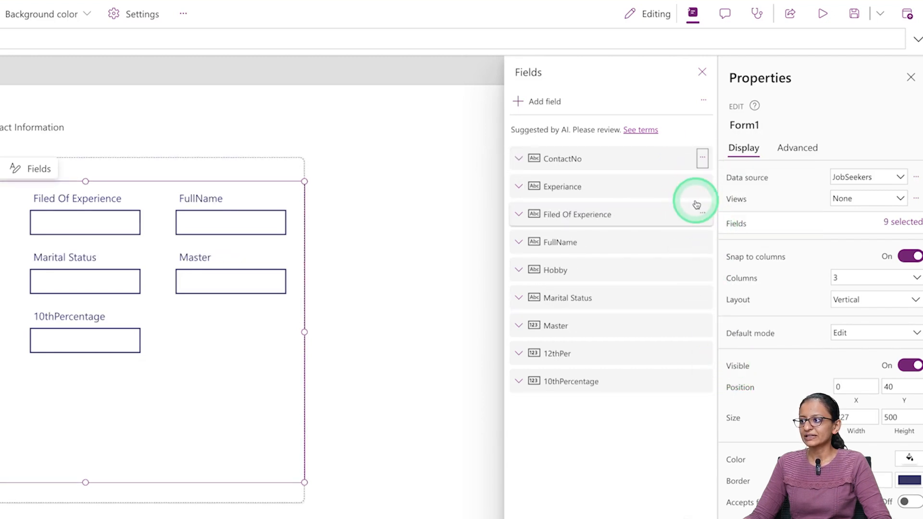
pyautogui.click(701, 160)
pyautogui.click(702, 161)
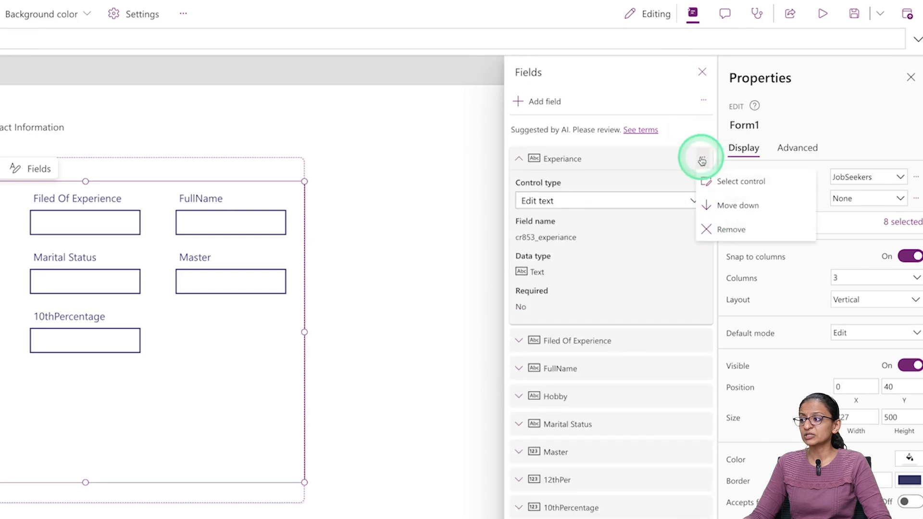
pyautogui.click(733, 230)
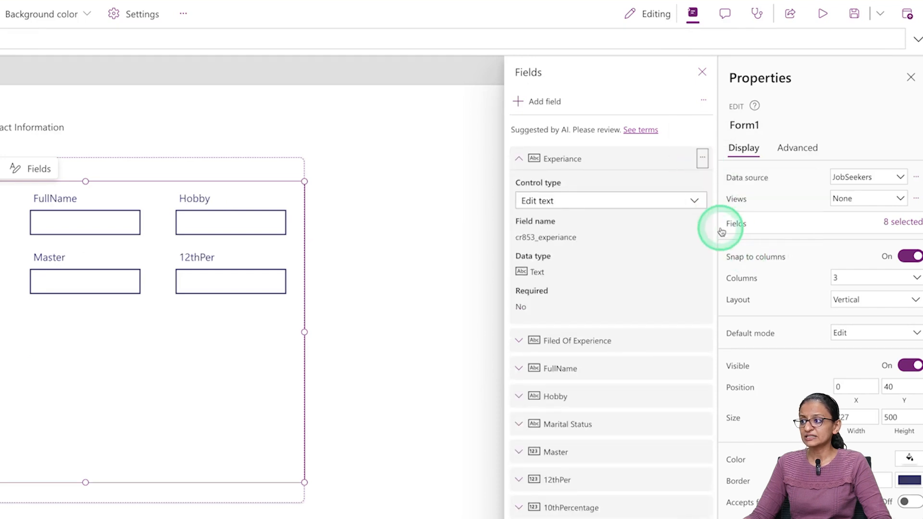
pyautogui.click(700, 163)
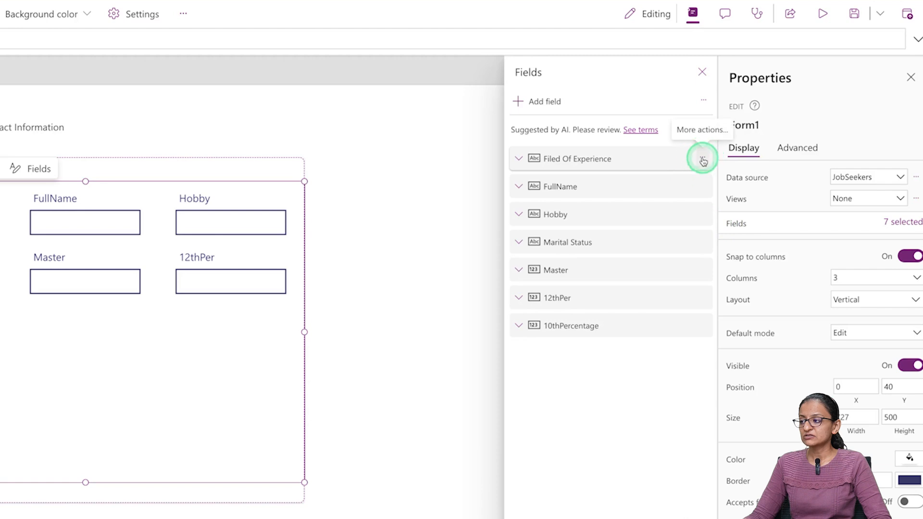
pyautogui.click(725, 229)
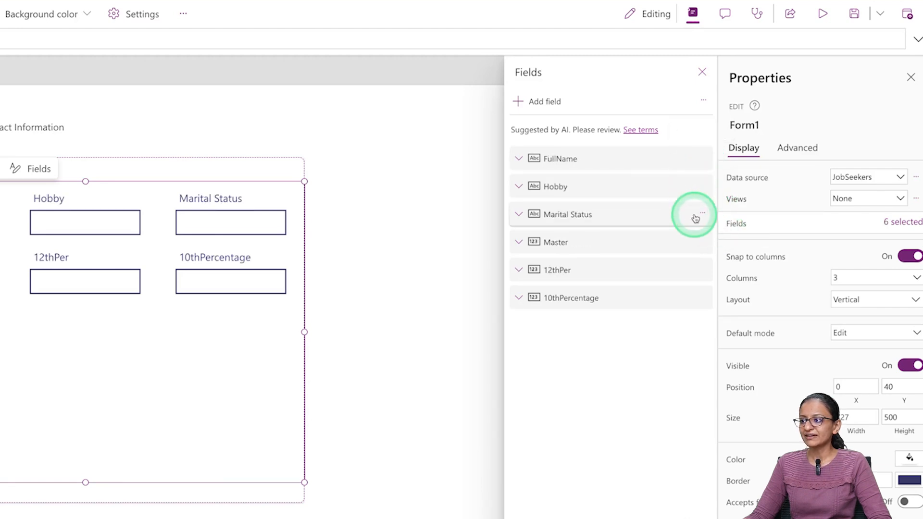
# - Remove the Master, 12thPer and 10thPercentage fields from the form
pyautogui.click(710, 245)
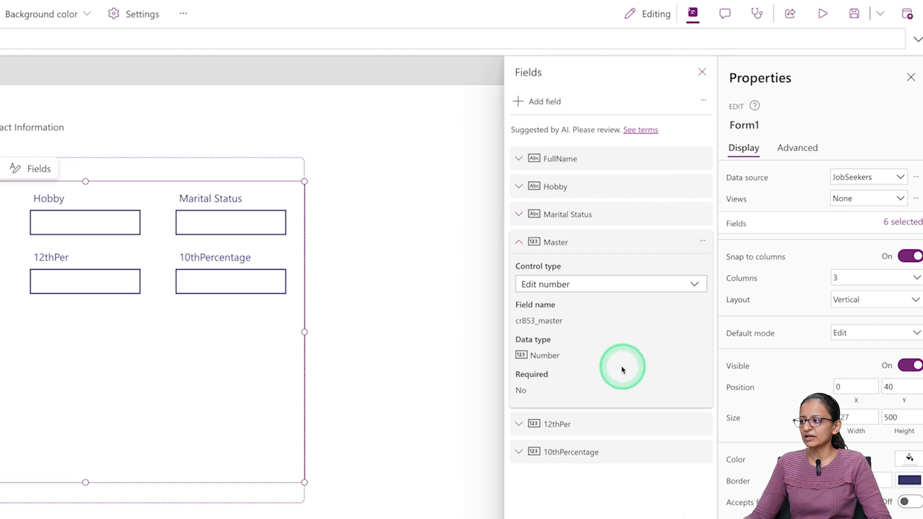
pyautogui.click(703, 243)
pyautogui.click(715, 343)
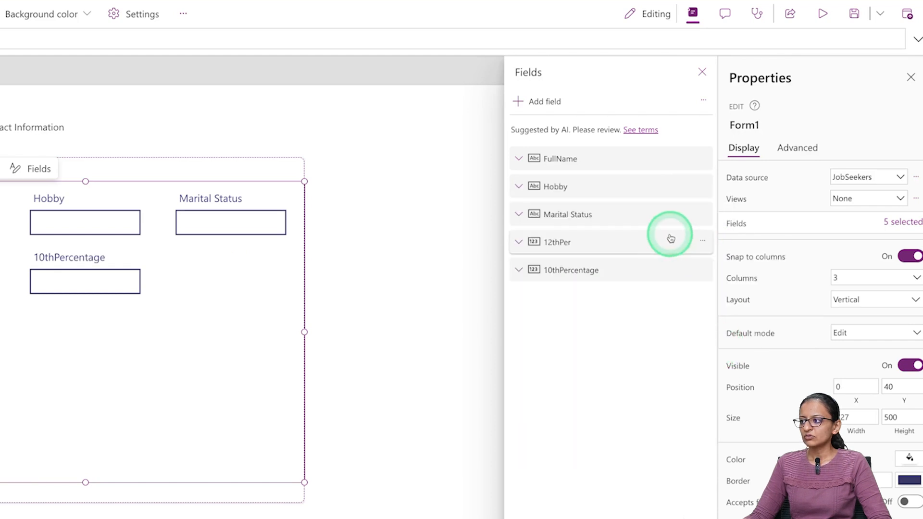
pyautogui.click(702, 240)
pyautogui.click(721, 331)
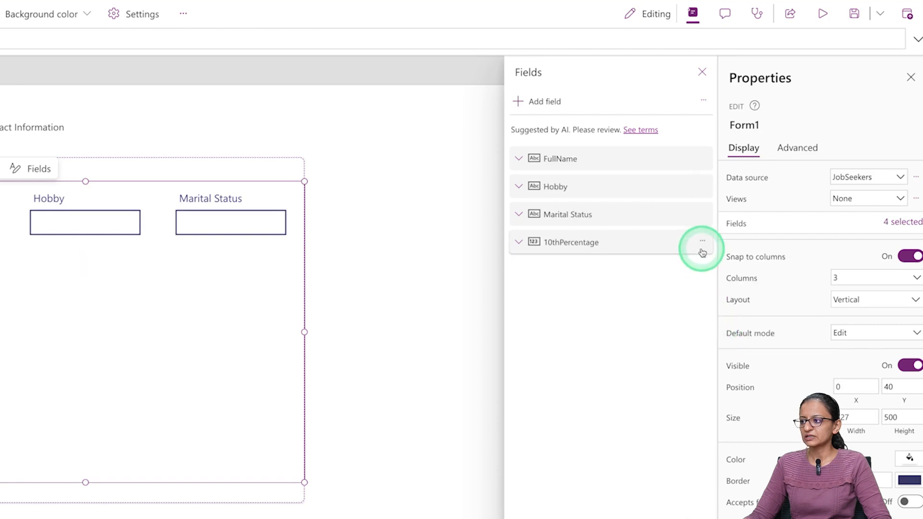
pyautogui.click(703, 241)
pyautogui.click(718, 313)
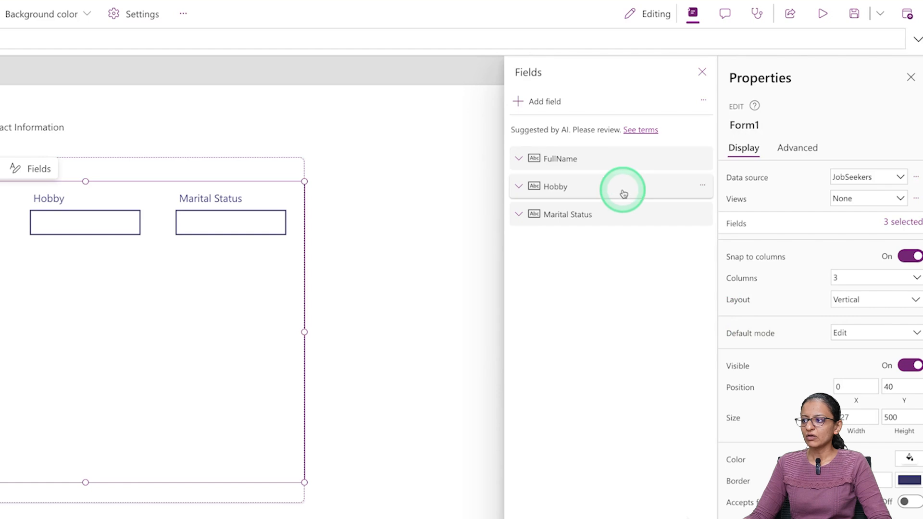
# - Add the DOB field to the form and lay it out in a single column
pyautogui.click(539, 103)
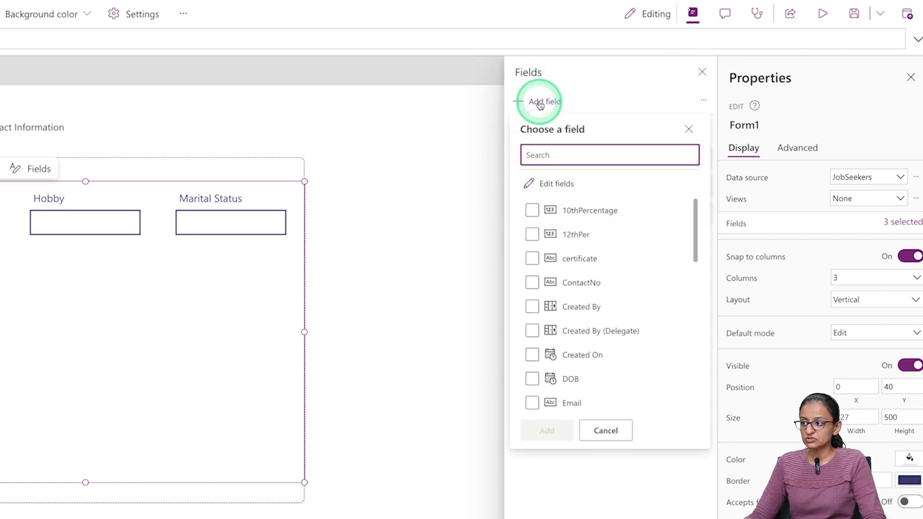
pyautogui.write('DOB')
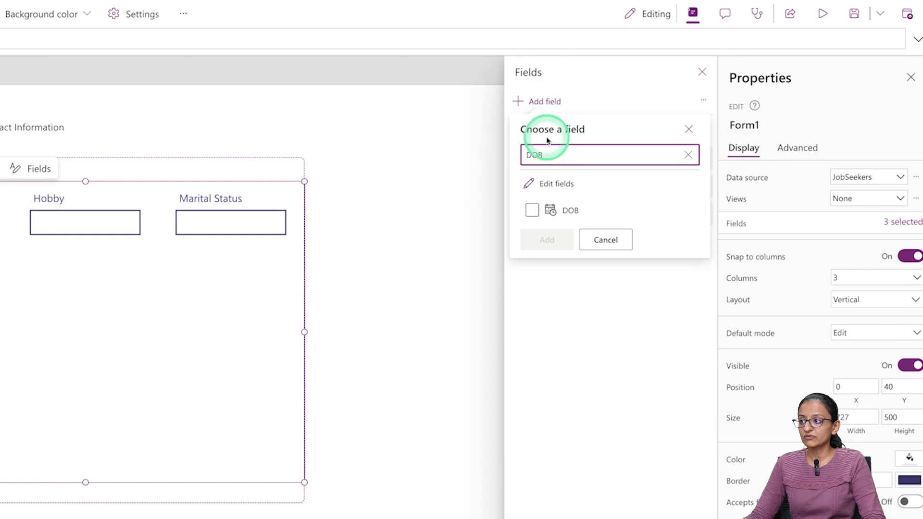
pyautogui.click(532, 210)
pyautogui.click(542, 238)
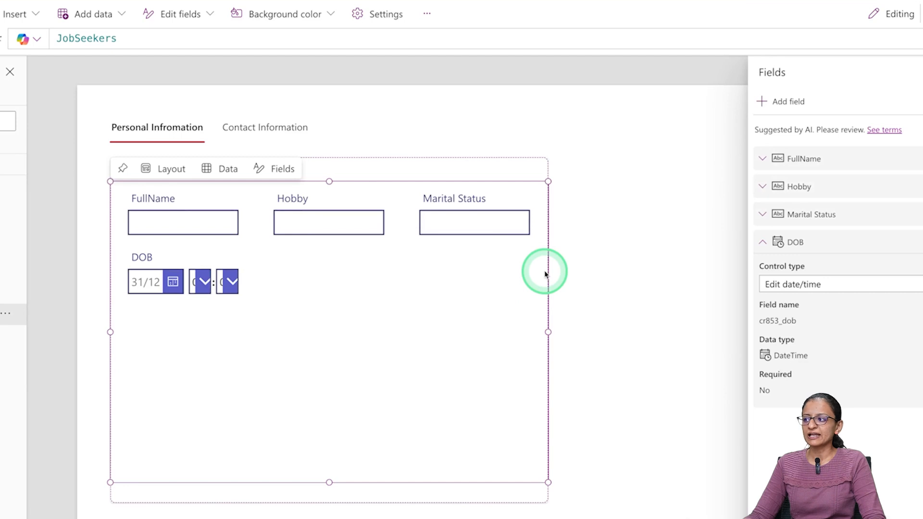
pyautogui.click(860, 283)
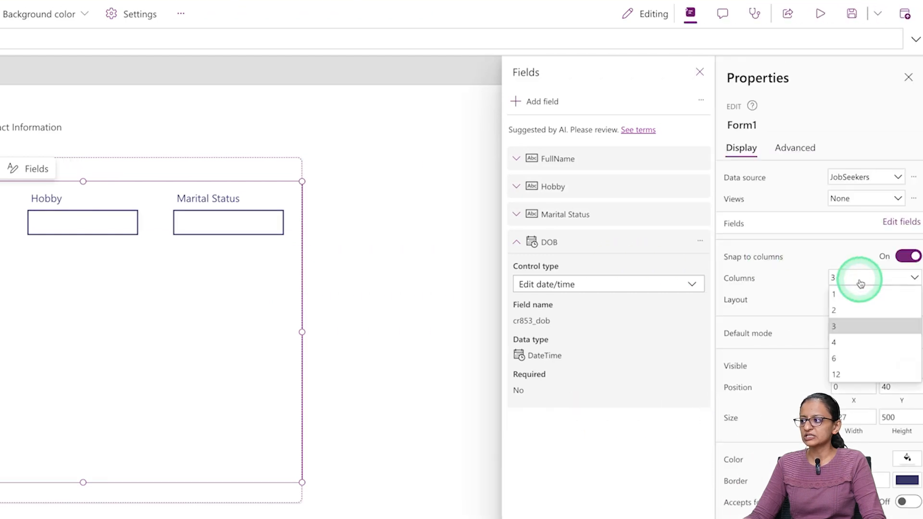
pyautogui.click(853, 294)
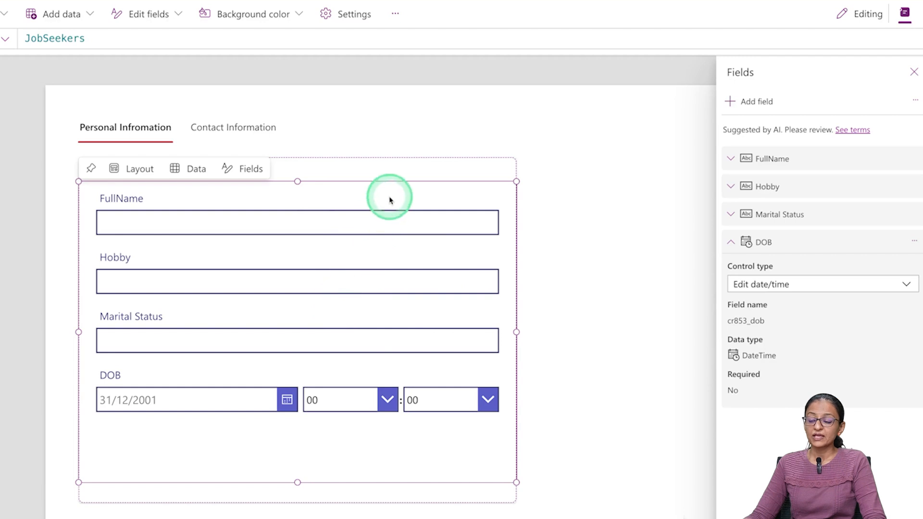
# - Insert a new container at X 804, Y 120 beside the form, stretched to the form's height
pyautogui.click(397, 178)
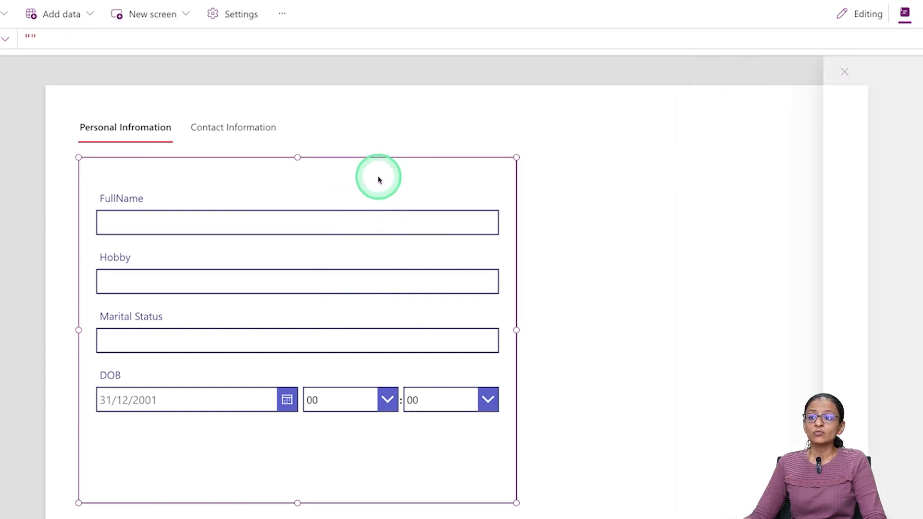
pyautogui.click(229, 137)
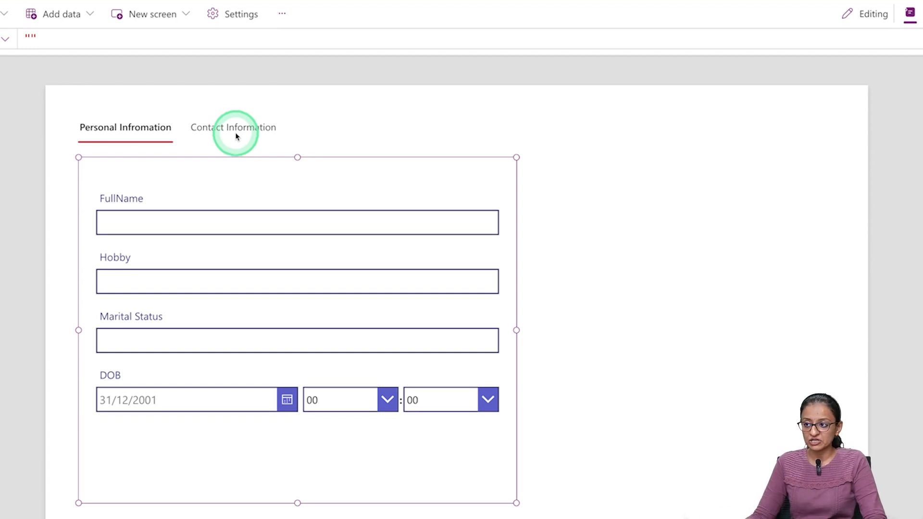
pyautogui.click(631, 303)
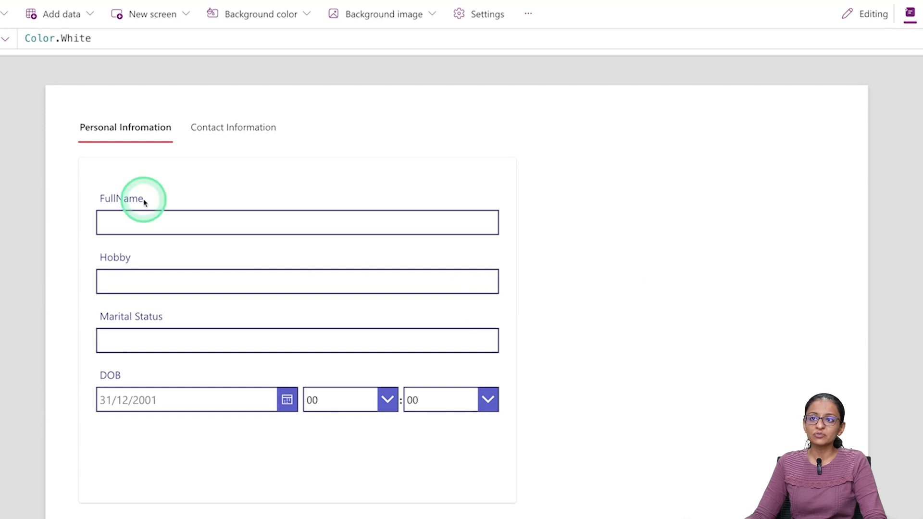
pyautogui.click(186, 22)
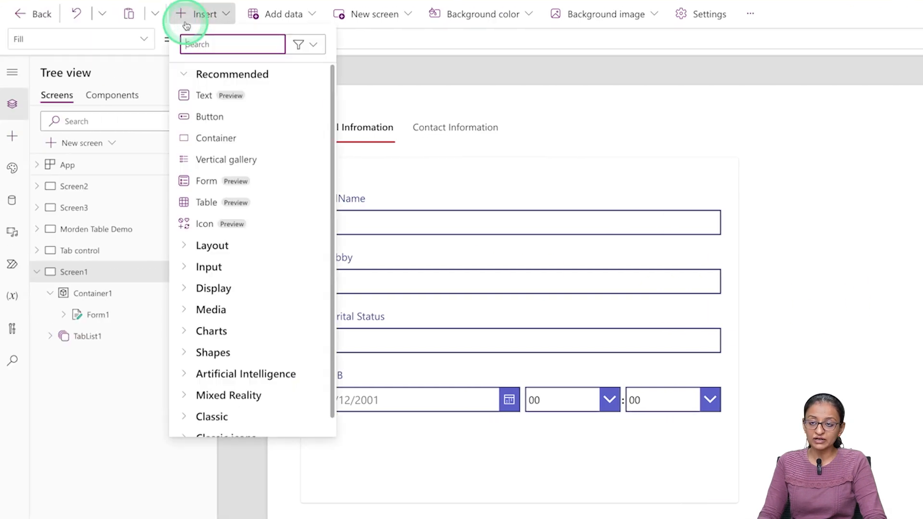
pyautogui.write('con')
pyautogui.click(202, 94)
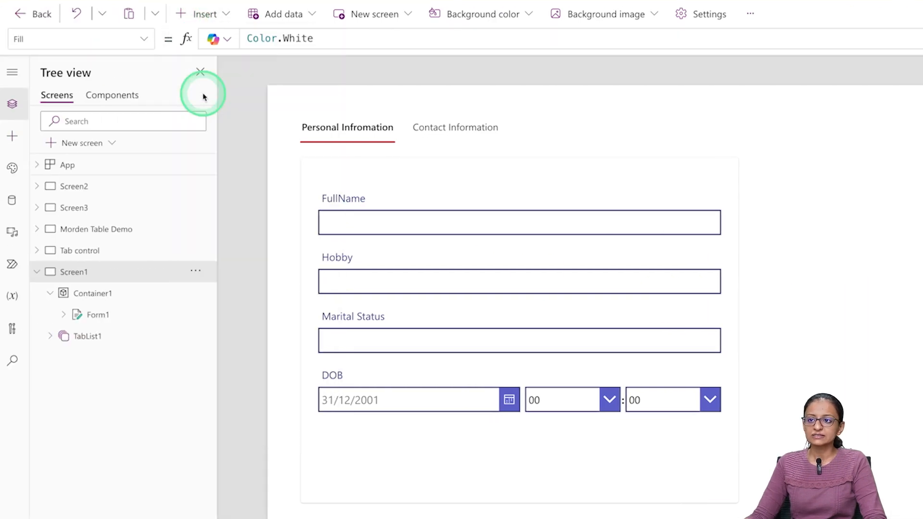
pyautogui.moveTo(422, 128); pyautogui.dragTo(922, 192)
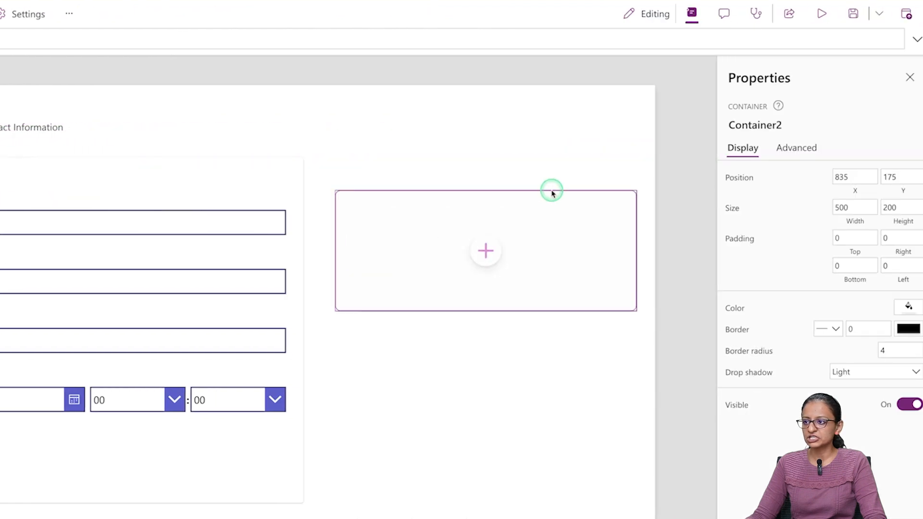
pyautogui.moveTo(552, 192); pyautogui.dragTo(503, 156)
pyautogui.click(498, 256)
pyautogui.moveTo(468, 277); pyautogui.dragTo(443, 516)
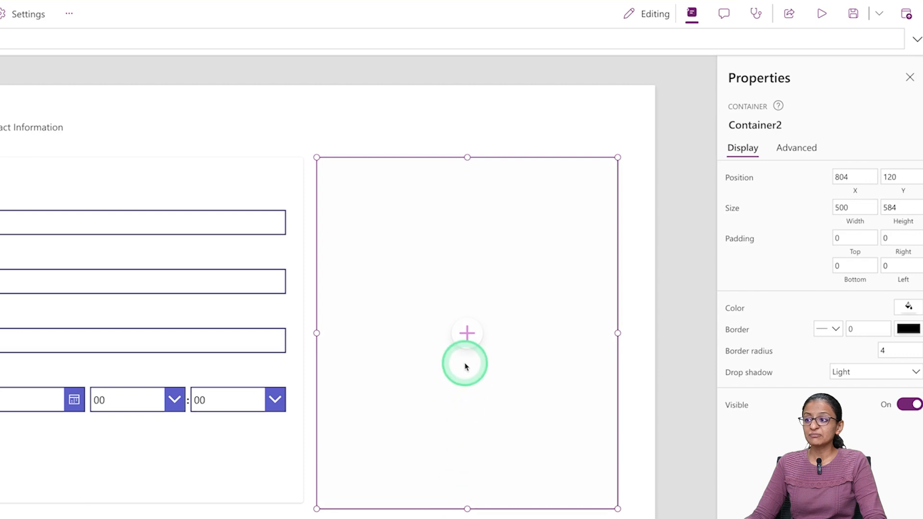
# - Add an Edit form inside the new container
pyautogui.click(466, 335)
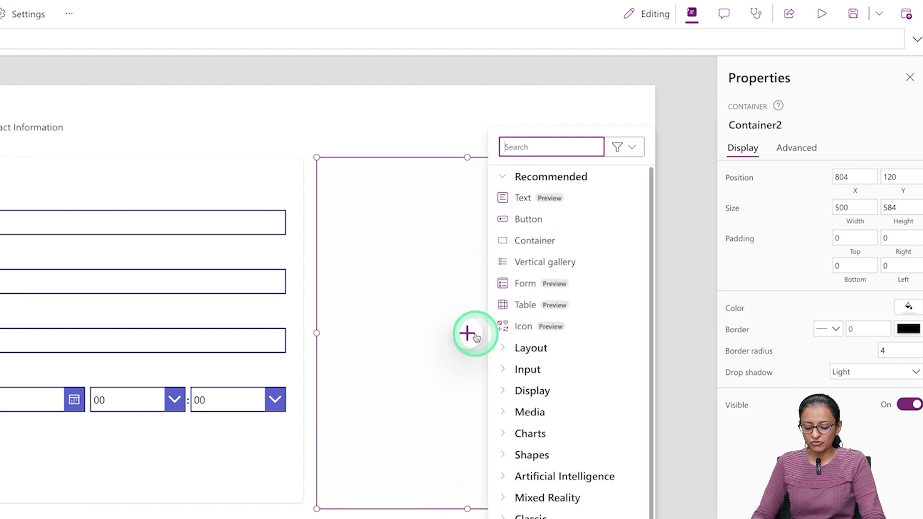
pyautogui.write('Edit')
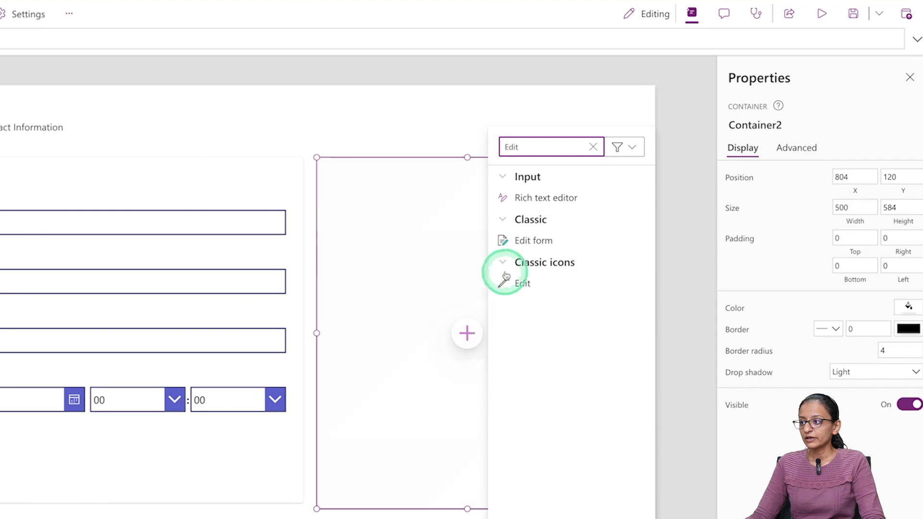
pyautogui.click(520, 239)
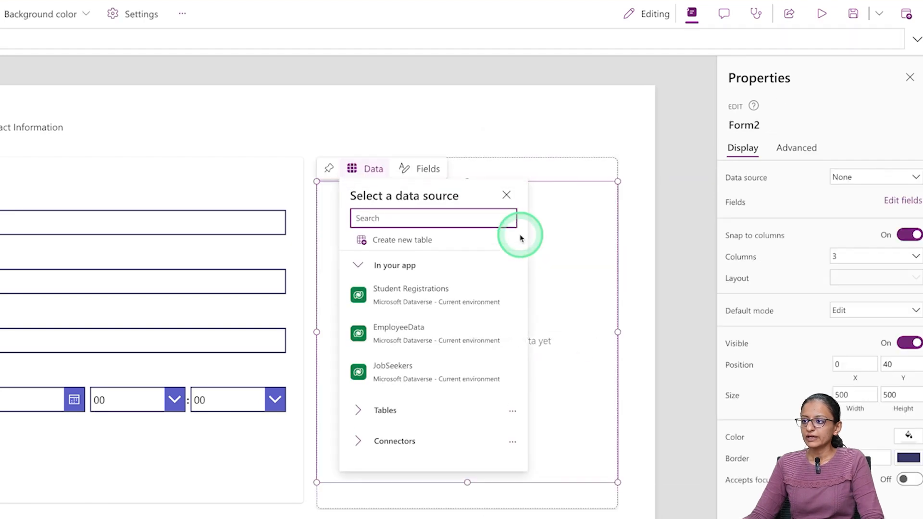
# - Choose JobSeekers as Form2's data source
pyautogui.click(491, 374)
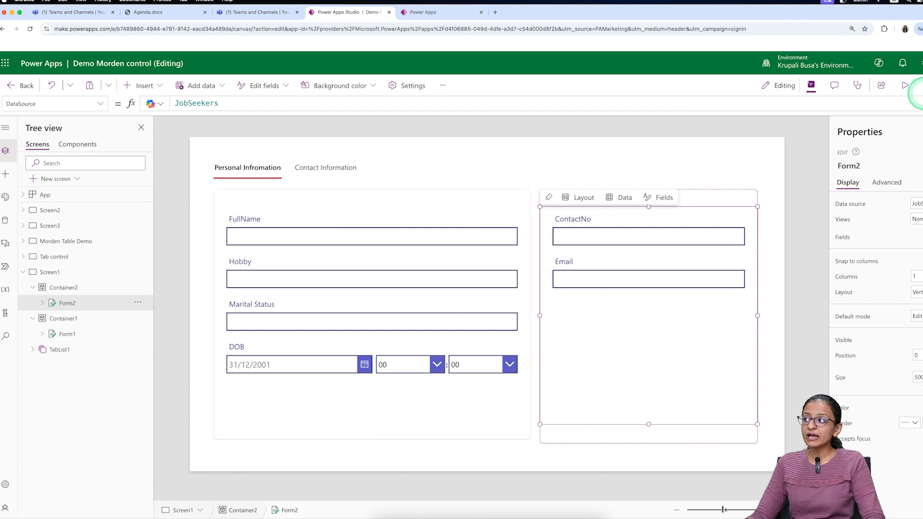
# - Save the app, preview it, switch to the Contact Information tab, then exit preview
pyautogui.click(920, 87)
pyautogui.click(909, 86)
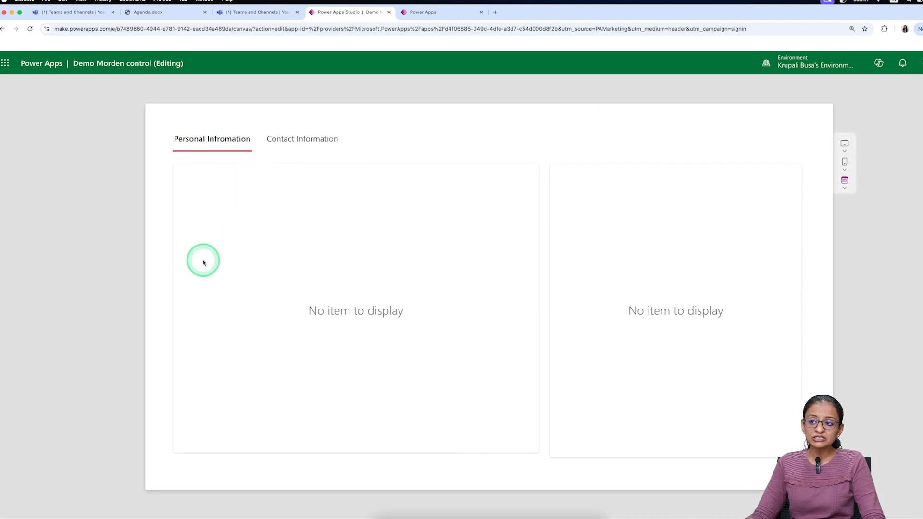
pyautogui.click(317, 142)
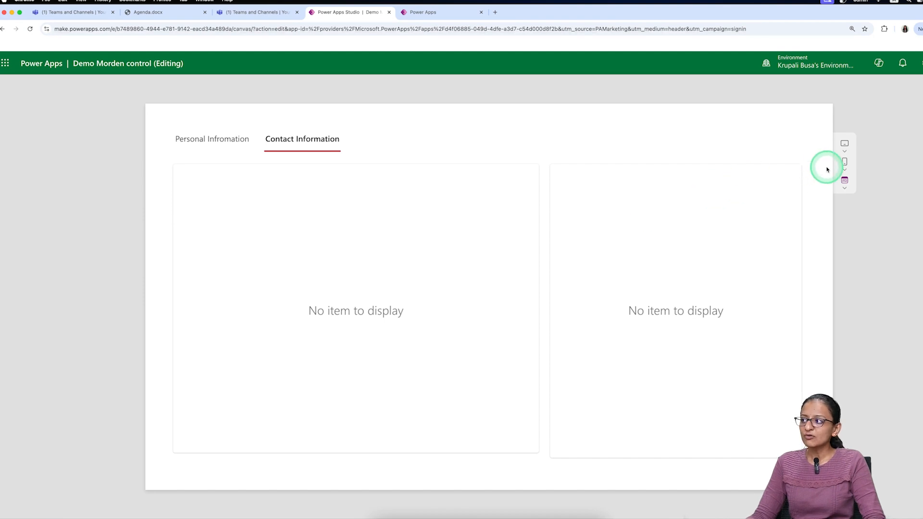
pyautogui.press('Escape')
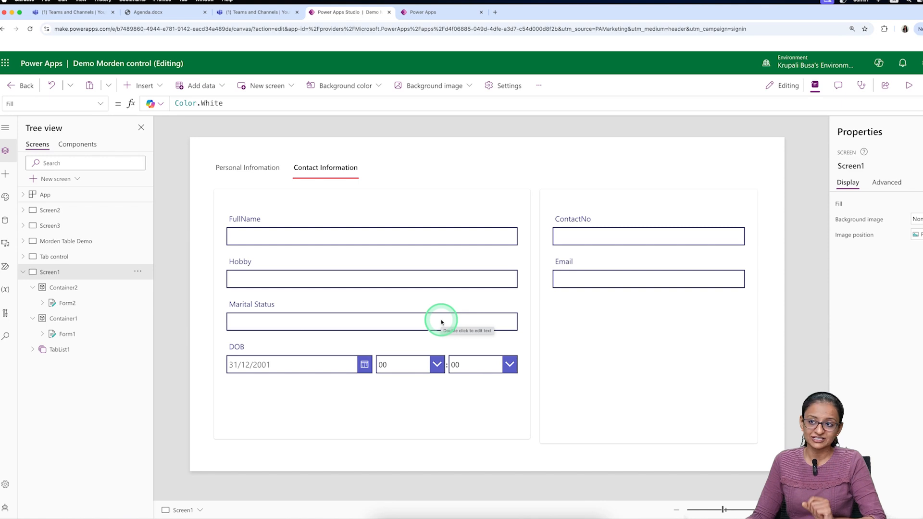
# - Rename the two containers to cnt_personal_info and cnt_contact_info
pyautogui.click(349, 210)
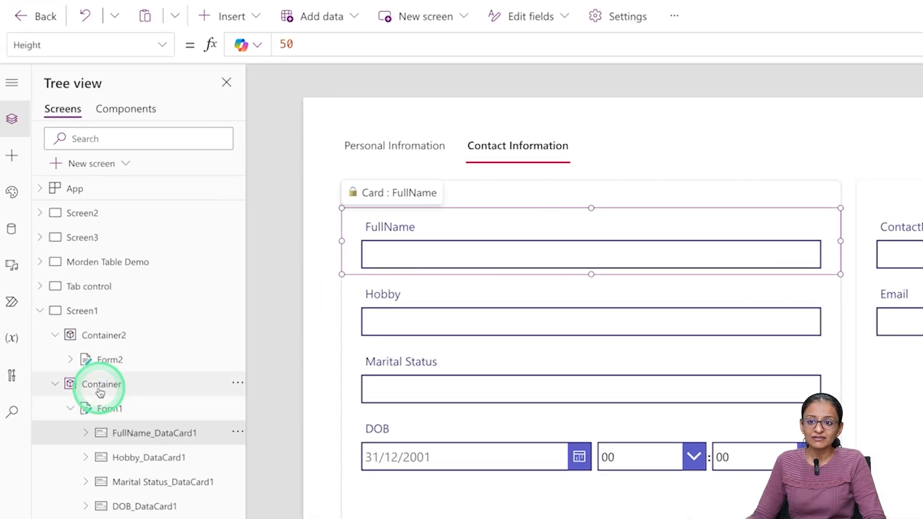
pyautogui.click(60, 322)
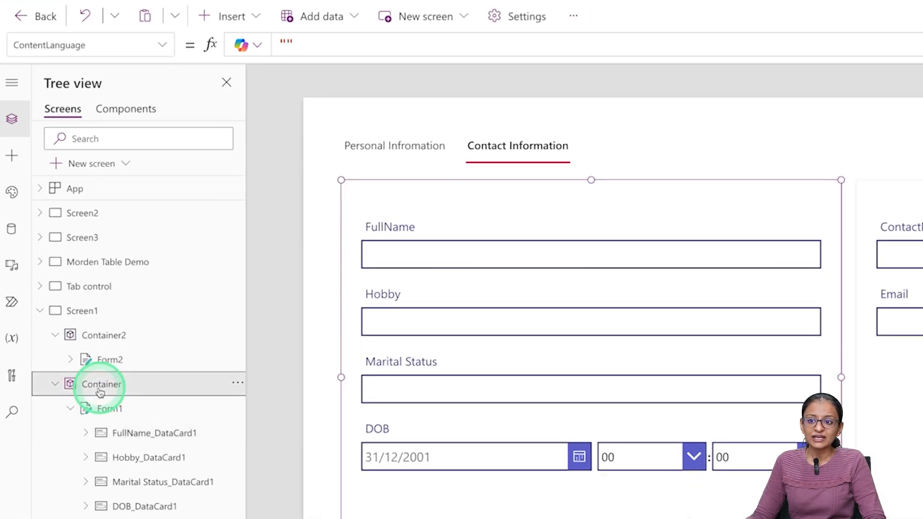
pyautogui.click(237, 383)
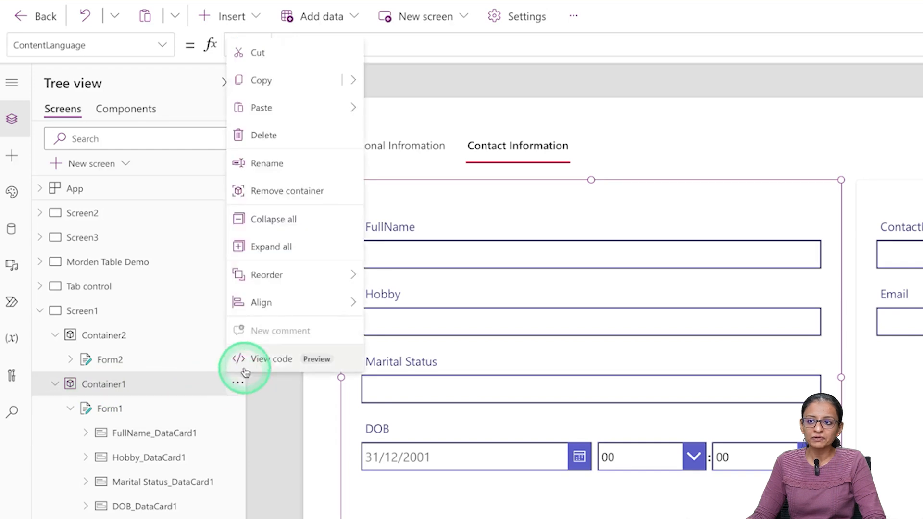
pyautogui.click(284, 163)
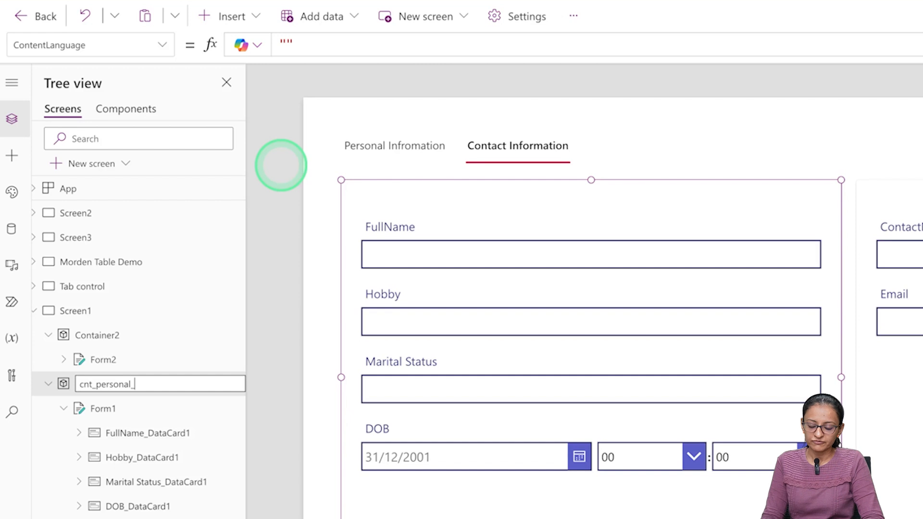
pyautogui.press('Return')
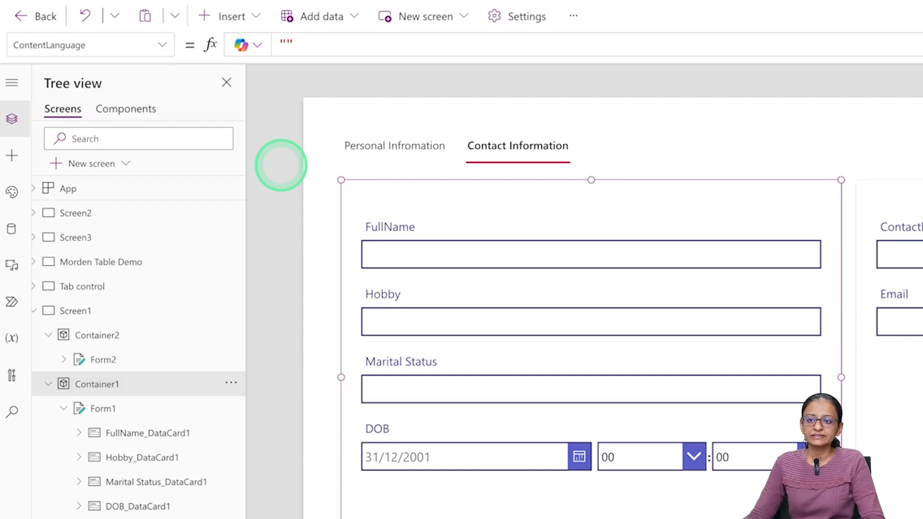
pyautogui.click(119, 337)
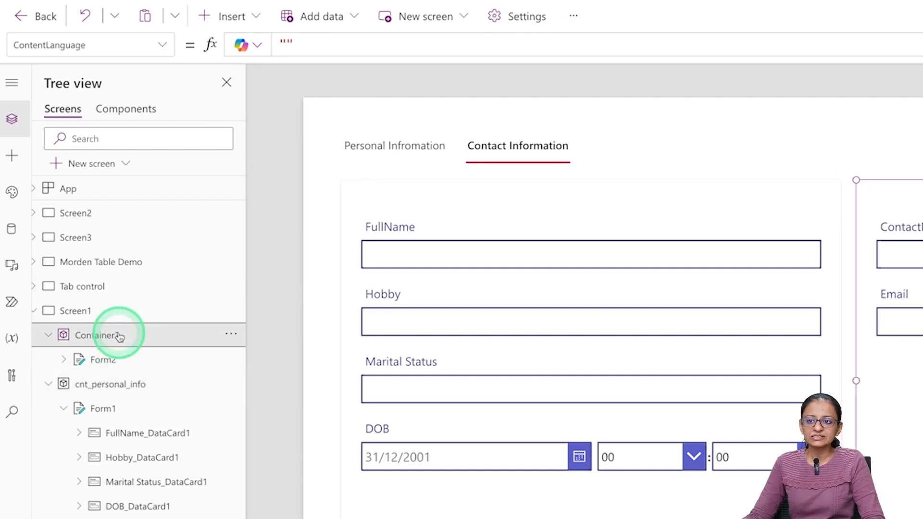
pyautogui.click(228, 335)
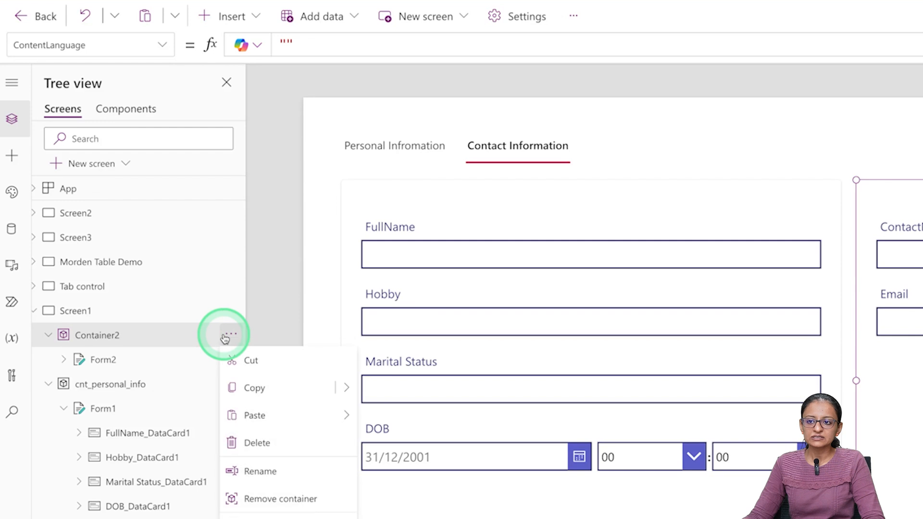
pyautogui.click(254, 470)
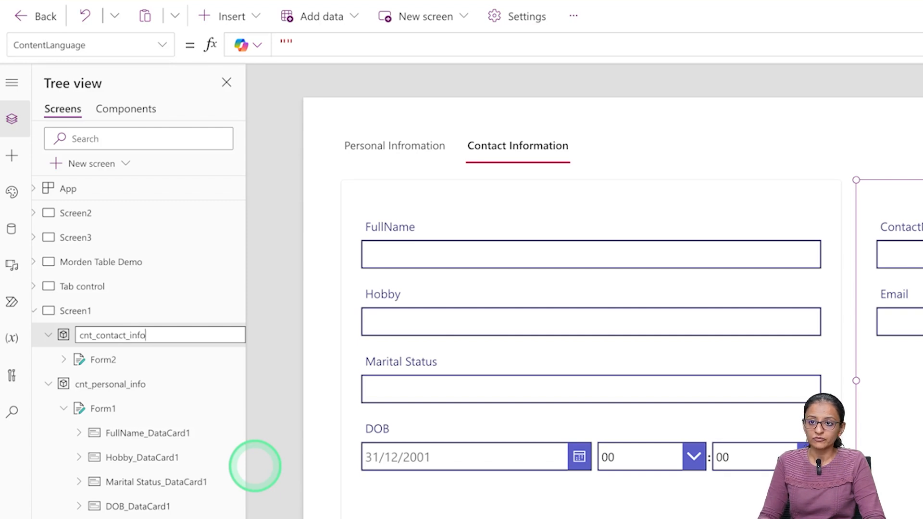
pyautogui.press('Return')
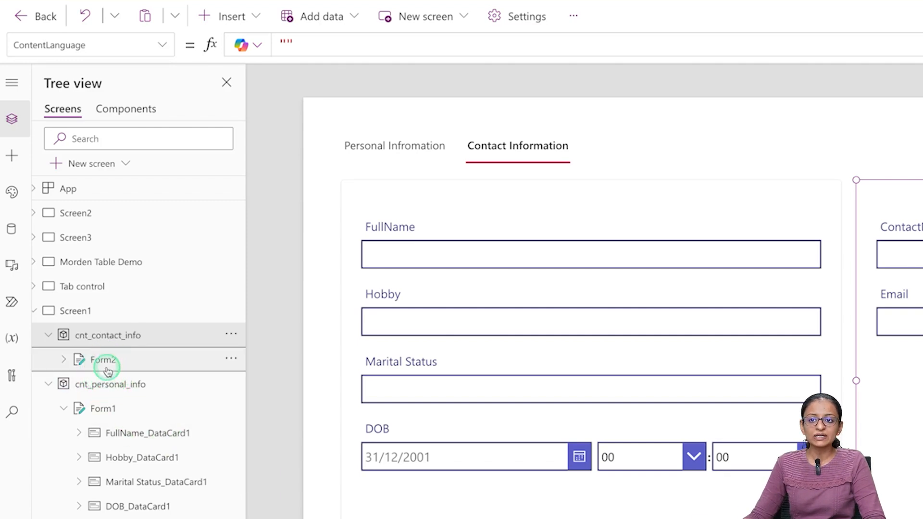
# - Rename the forms to frm_contact_info and frm_persona_info
pyautogui.click(107, 371)
pyautogui.click(111, 369)
pyautogui.moveTo(108, 369); pyautogui.dragTo(139, 367)
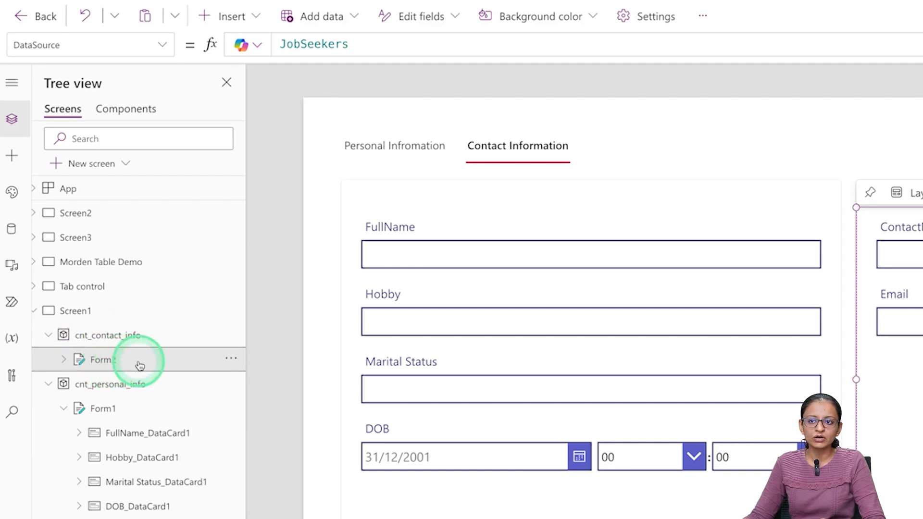
pyautogui.click(230, 360)
pyautogui.click(254, 495)
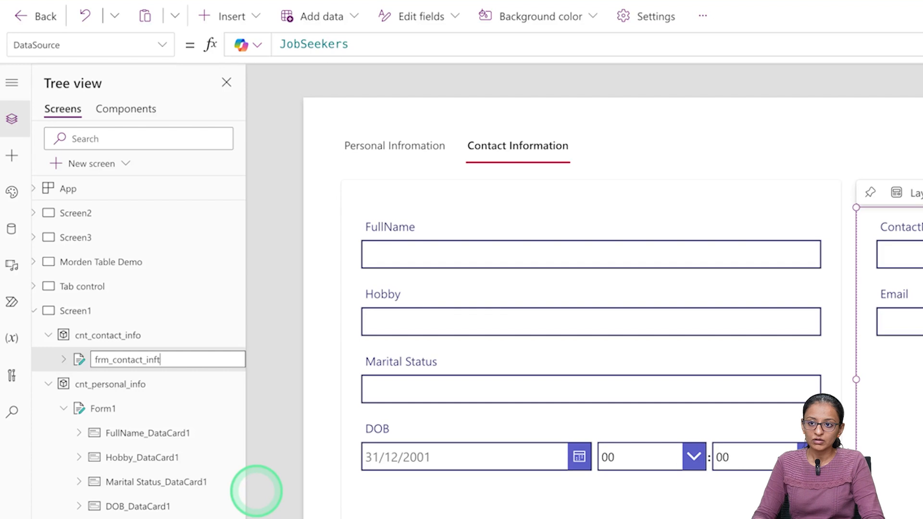
pyautogui.press('Return')
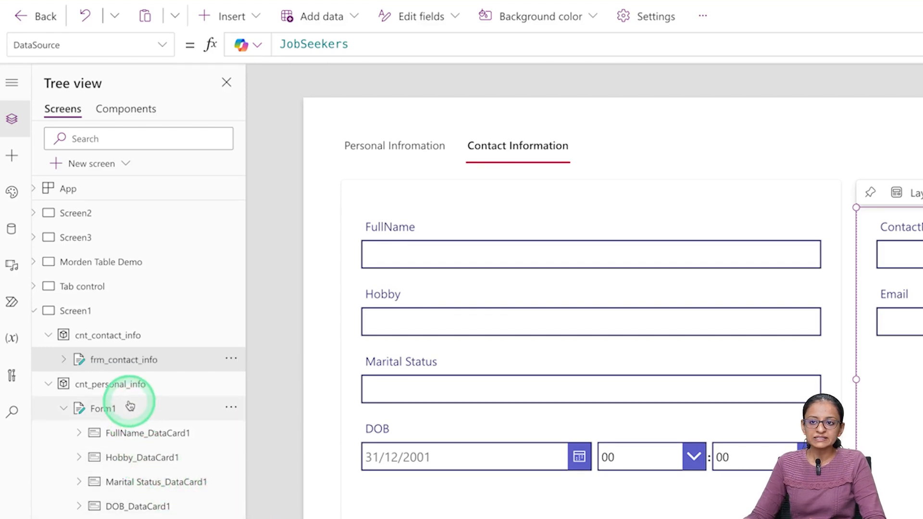
pyautogui.click(136, 387)
pyautogui.click(107, 409)
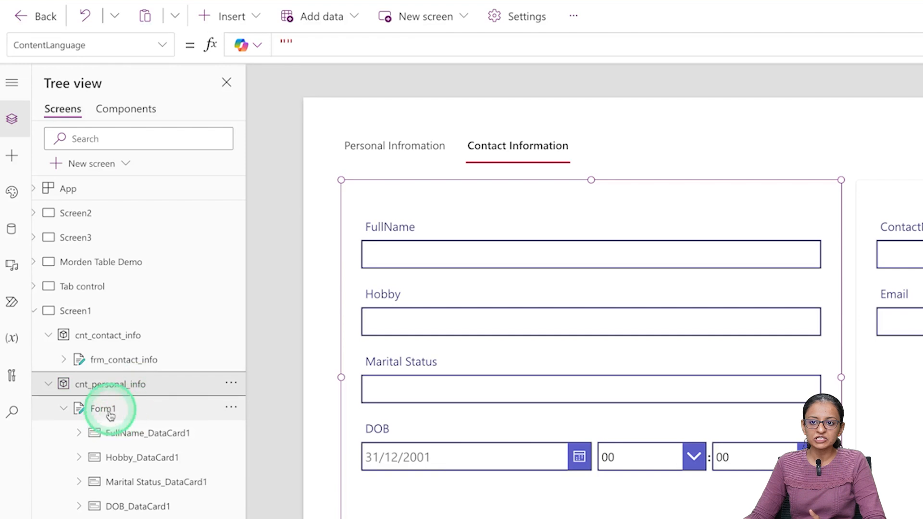
pyautogui.click(231, 408)
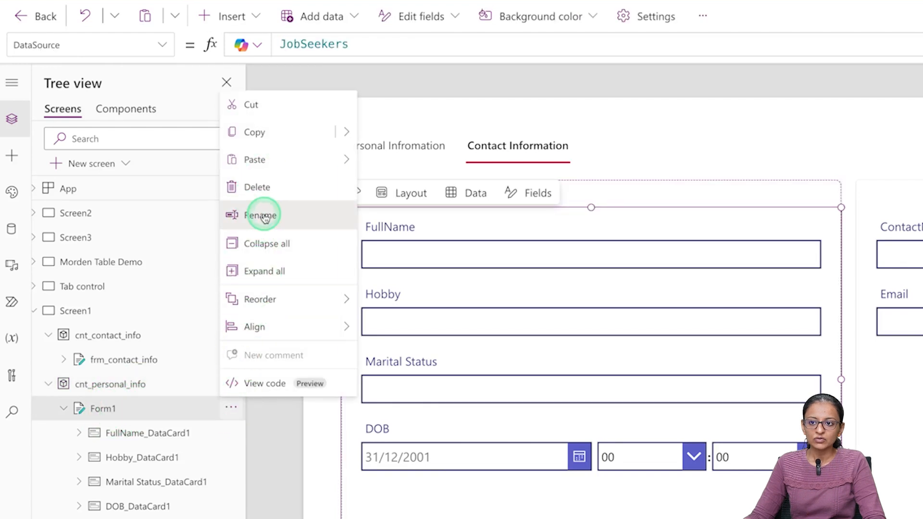
pyautogui.click(243, 213)
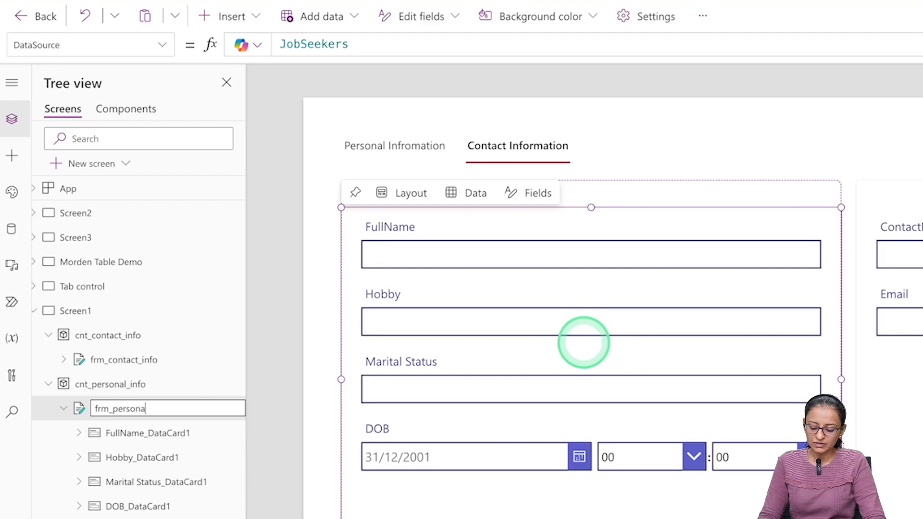
pyautogui.write('frm_persona_info')
pyautogui.press('Return')
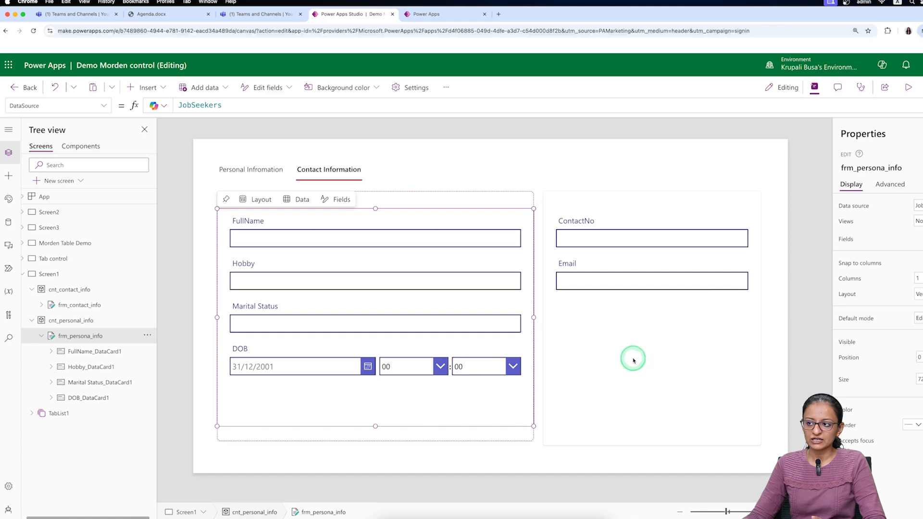
# - Preview the app with the contact form selected, then exit back to the editor
pyautogui.click(634, 361)
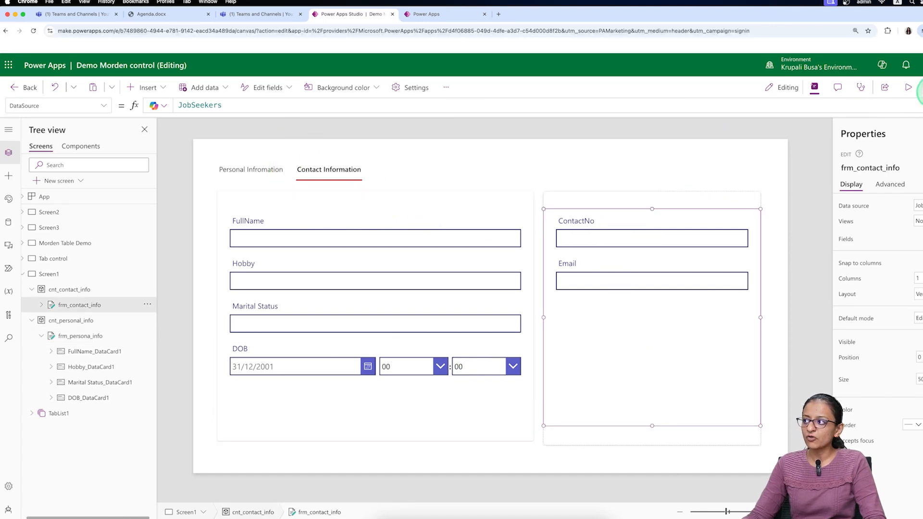
pyautogui.click(912, 87)
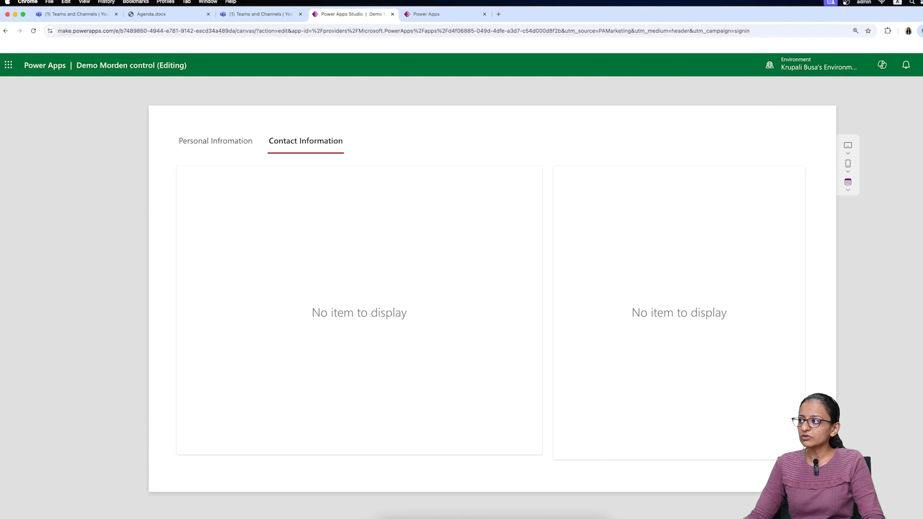
pyautogui.press('Escape')
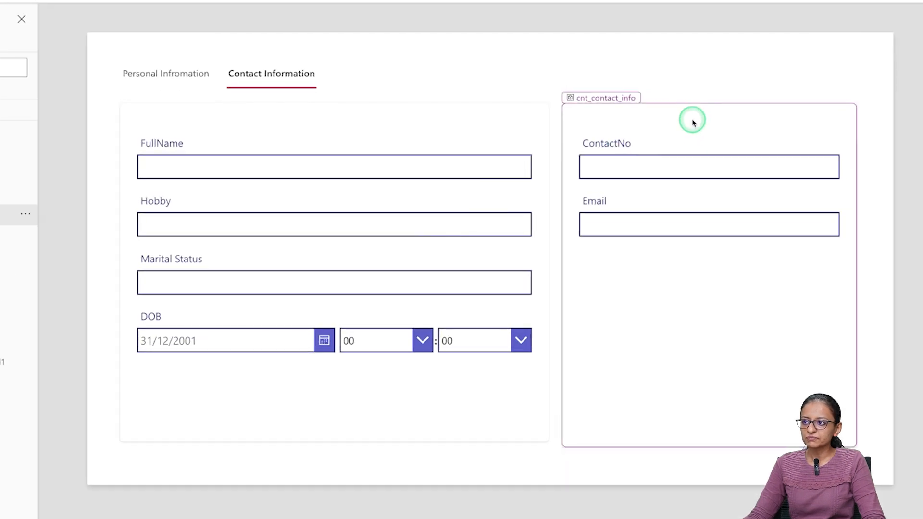
# - Move cnt_contact_info over the personal form and widen it to the same size
pyautogui.click(647, 195)
pyautogui.moveTo(688, 103); pyautogui.dragTo(244, 109)
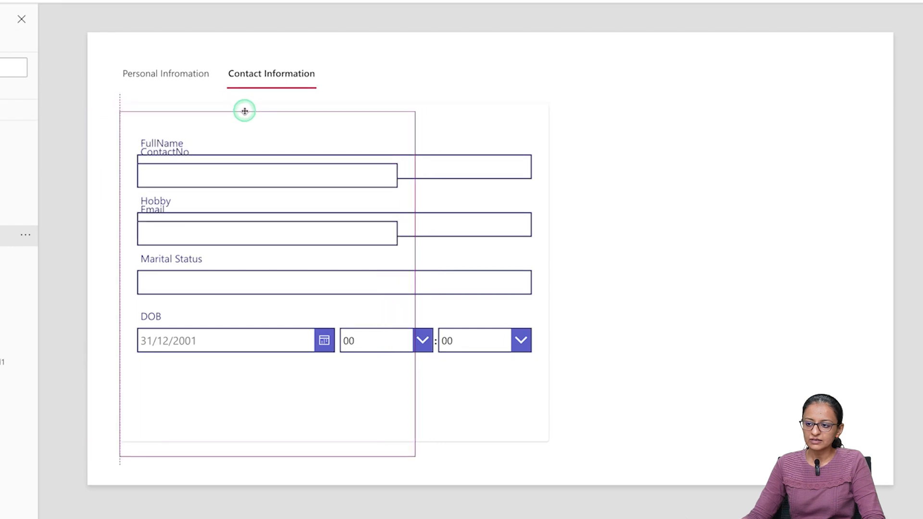
pyautogui.moveTo(415, 454); pyautogui.dragTo(558, 448)
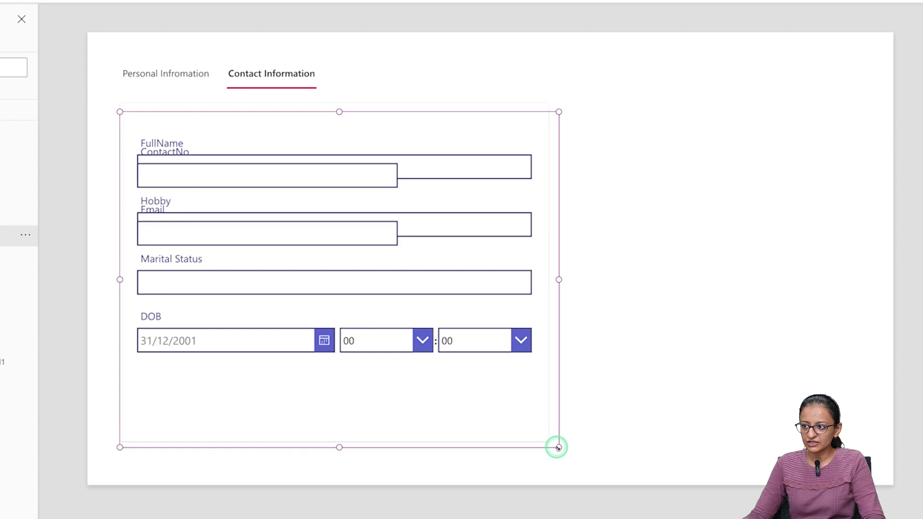
pyautogui.click(658, 352)
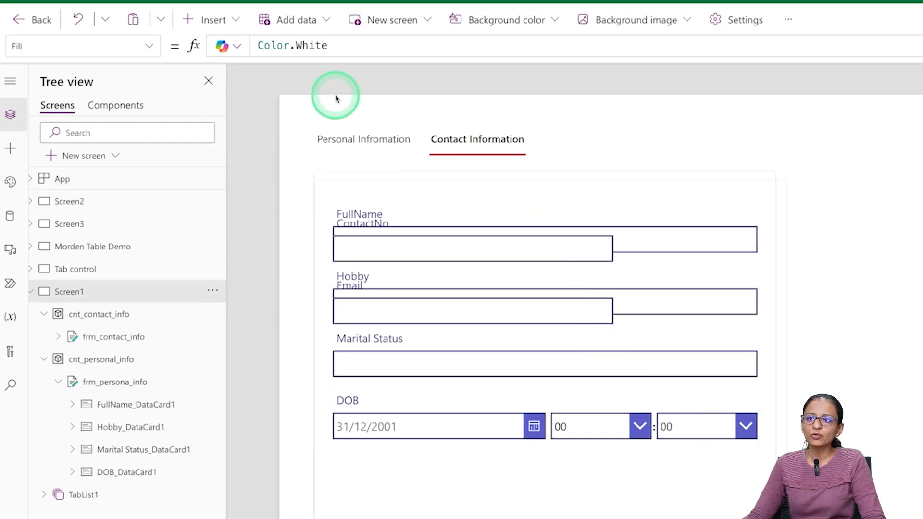
# - Insert a Save icon and place it in the header right of the tab list
pyautogui.click(213, 20)
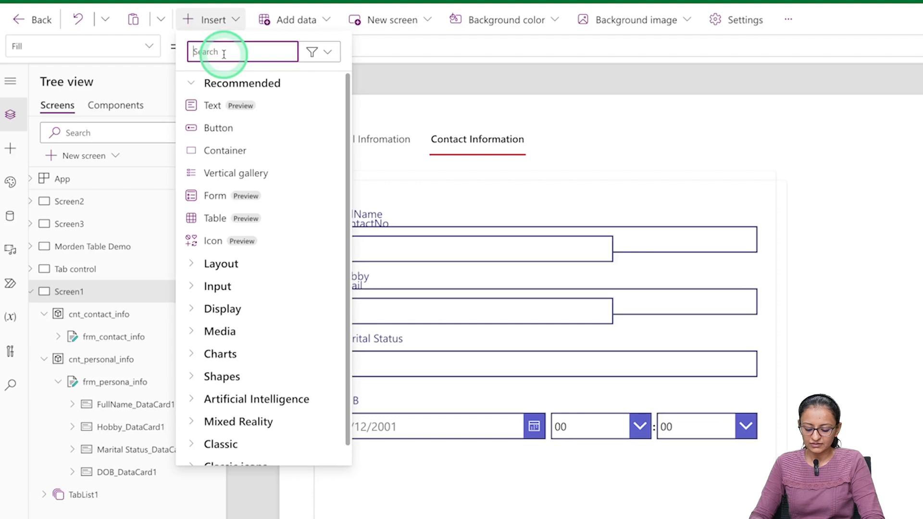
pyautogui.write('Sav')
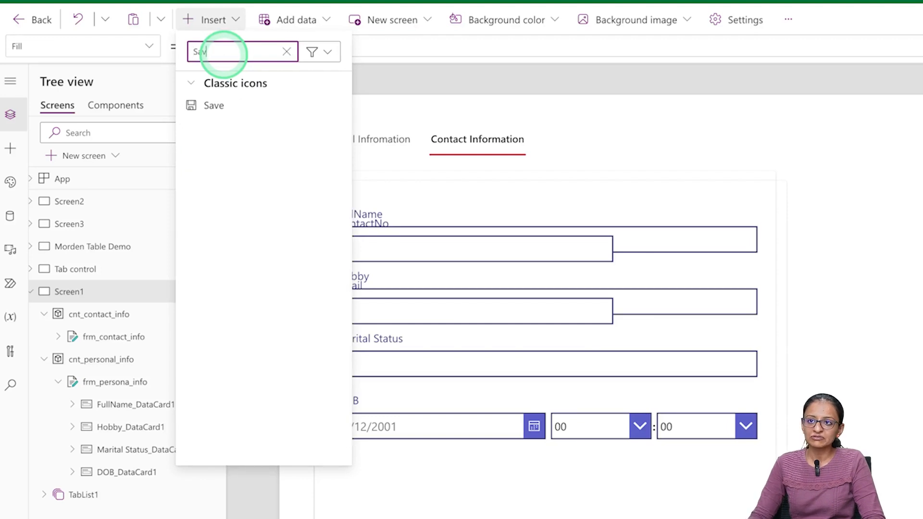
pyautogui.click(208, 106)
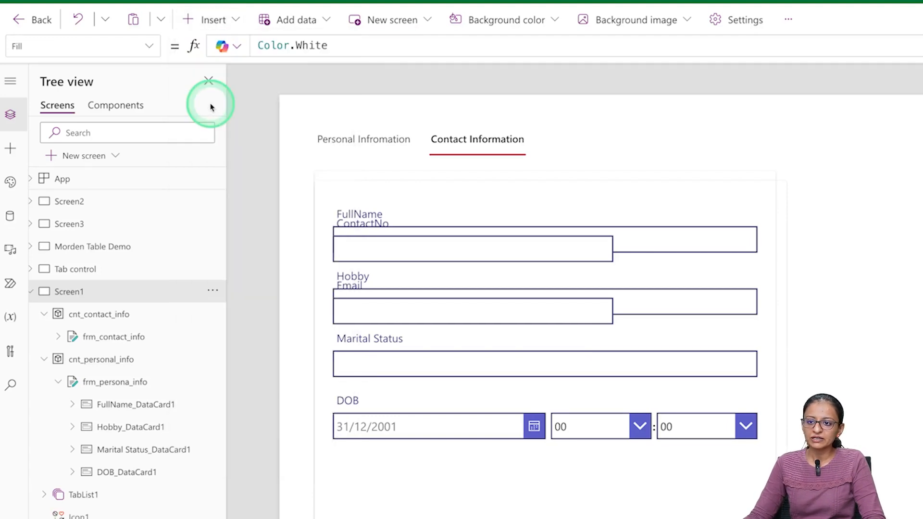
pyautogui.moveTo(338, 153); pyautogui.dragTo(685, 150)
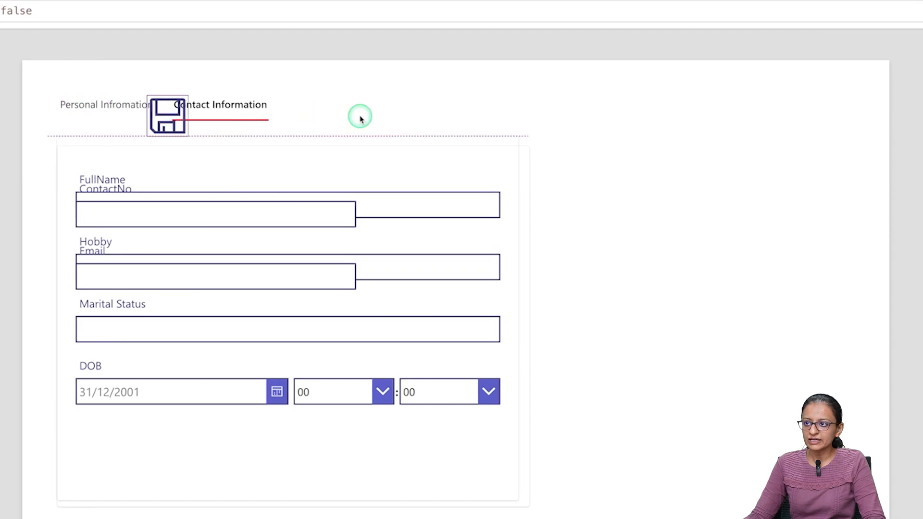
pyautogui.moveTo(428, 116); pyautogui.dragTo(498, 108)
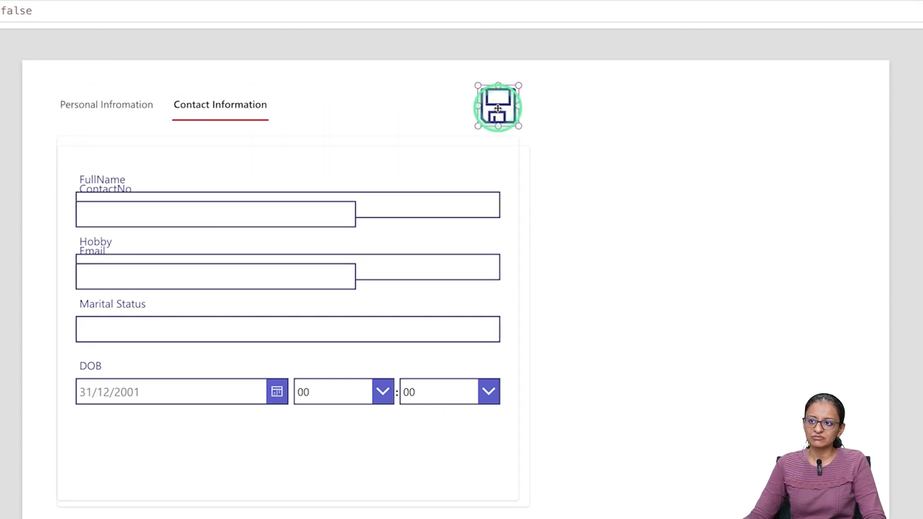
pyautogui.click(132, 102)
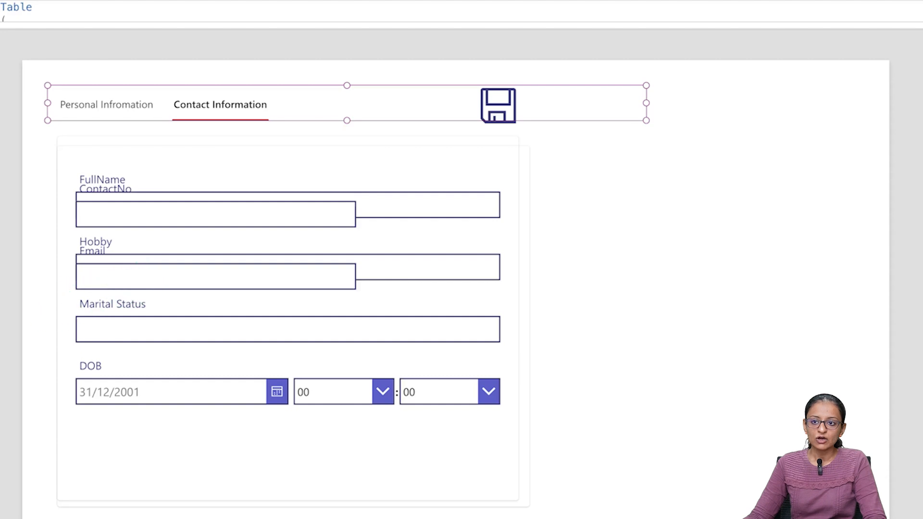
pyautogui.click(132, 332)
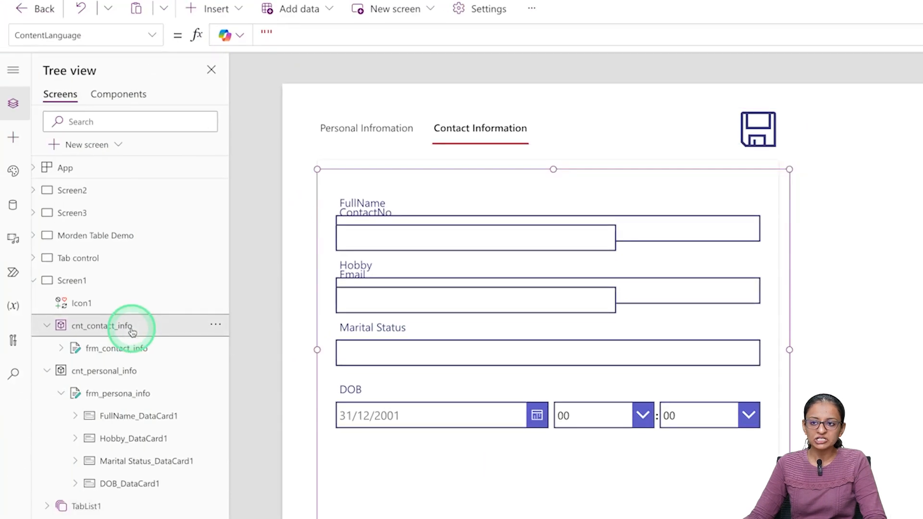
# - Select the Visible property of cnt_contact_info for editing
pyautogui.click(153, 35)
pyautogui.scroll(-5, 110, 294)
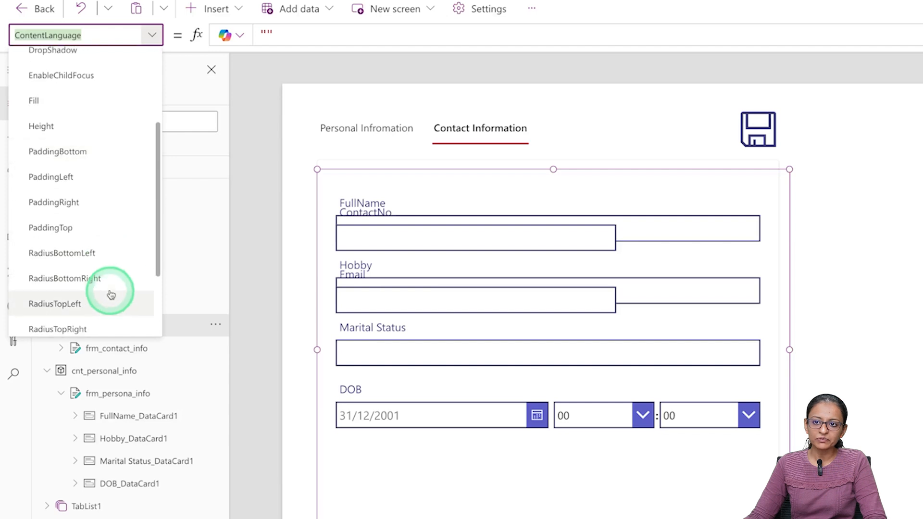
pyautogui.click(109, 297)
pyautogui.click(152, 34)
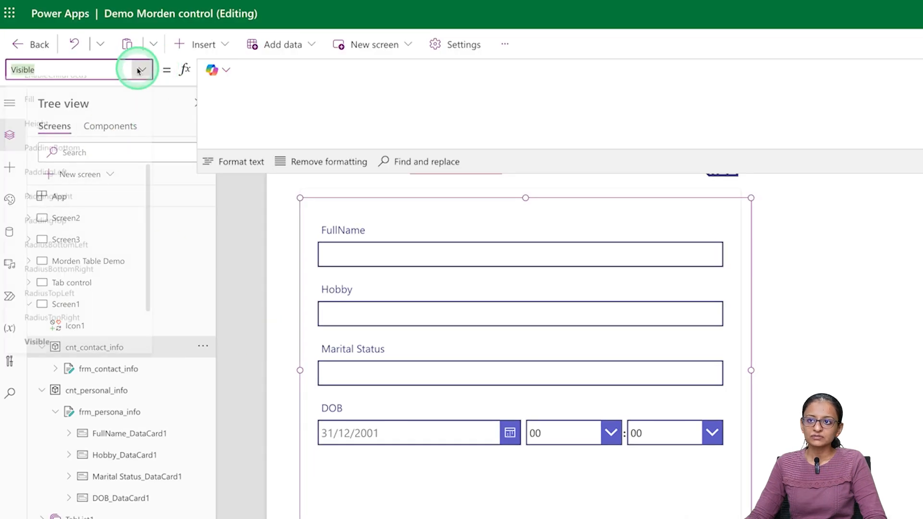
# - Enter the Visible formula TabList1.Selected.TabName="Contact Infomration"
pyautogui.click(417, 96)
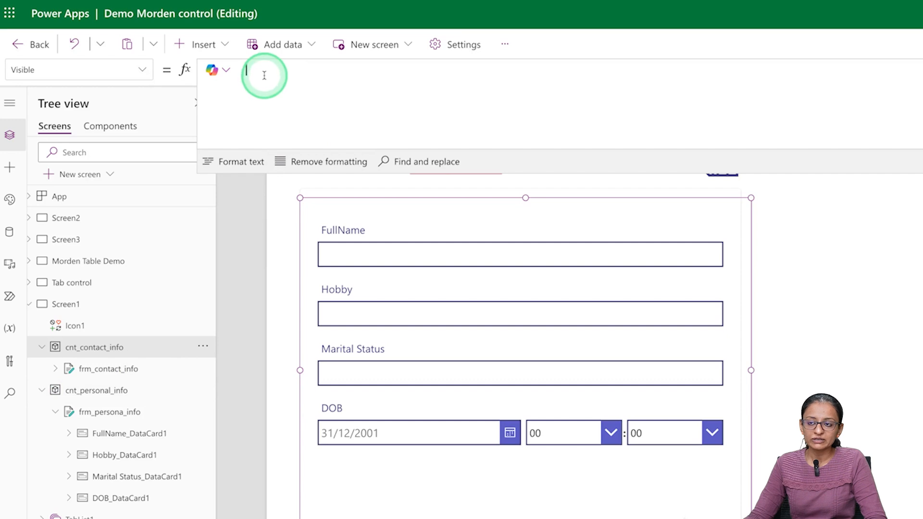
pyautogui.write('tab')
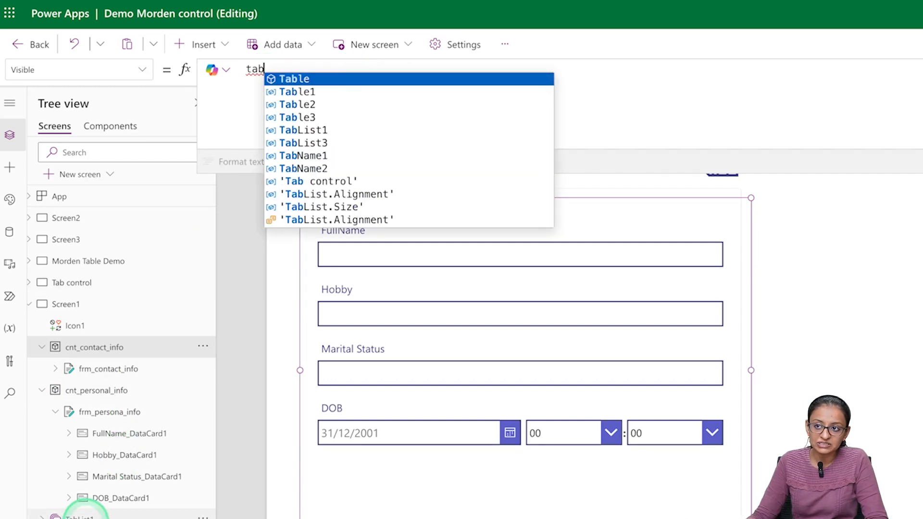
pyautogui.click(322, 130)
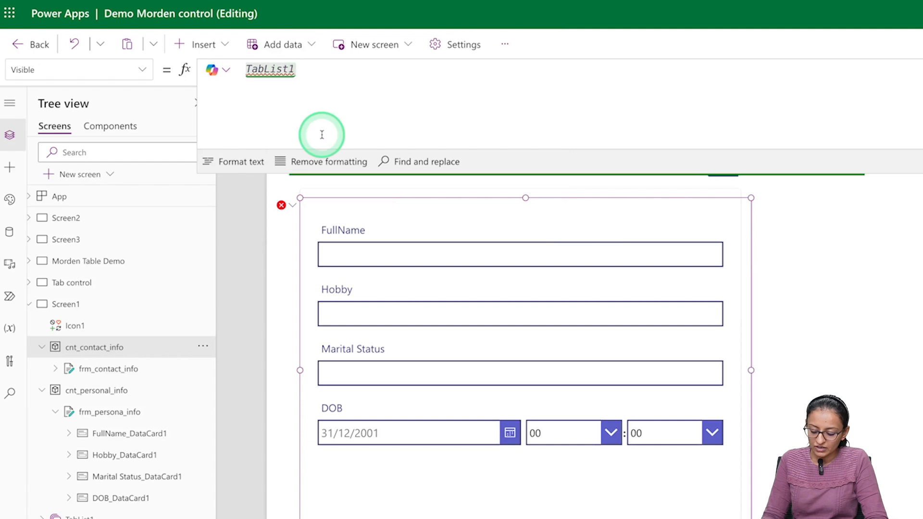
pyautogui.write('.se')
pyautogui.press('Tab')
pyautogui.write('.')
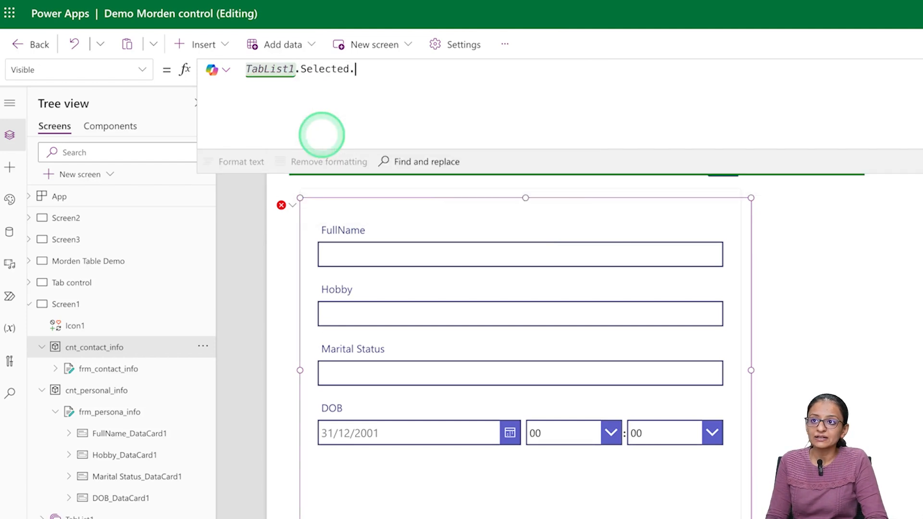
pyautogui.press('Tab')
pyautogui.write('=""')
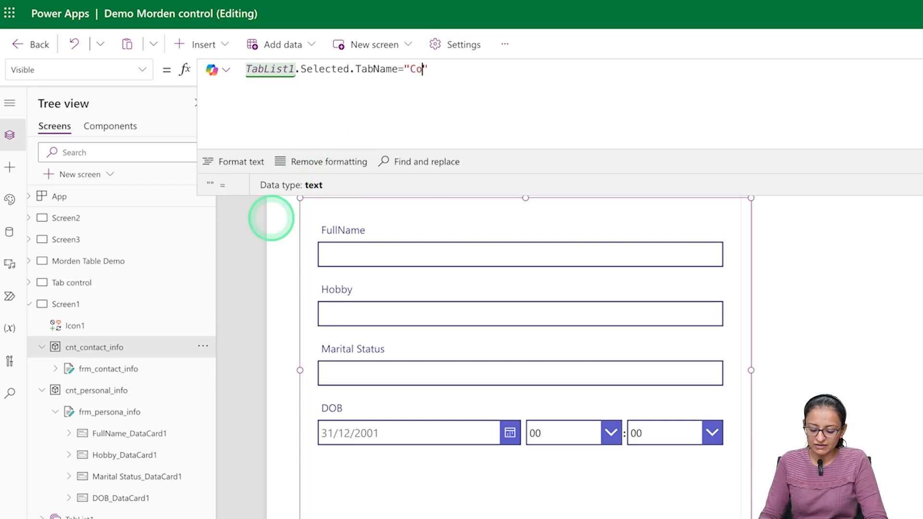
pyautogui.write('Contact ')
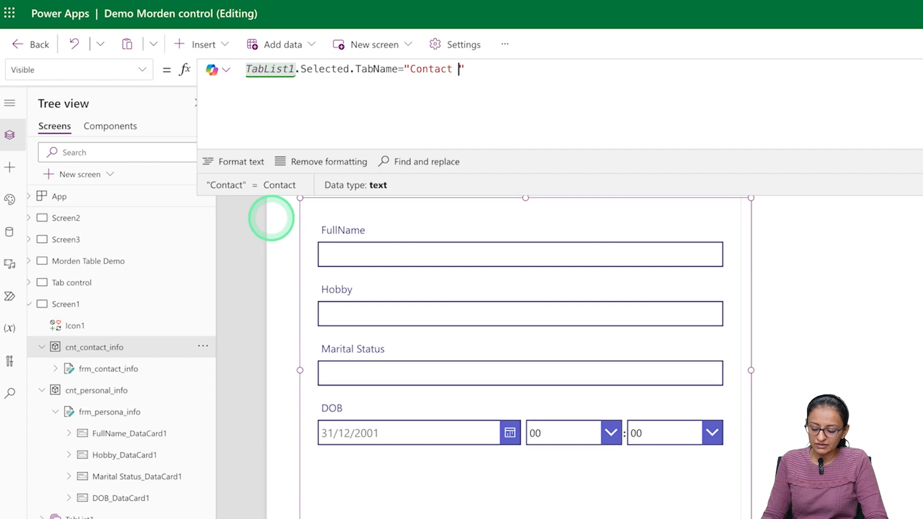
pyautogui.write('Infomratio')
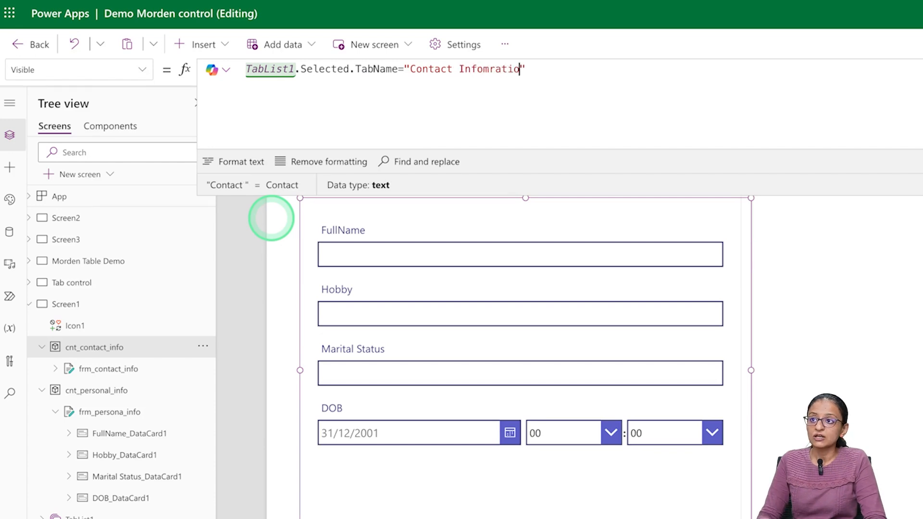
pyautogui.write('n')
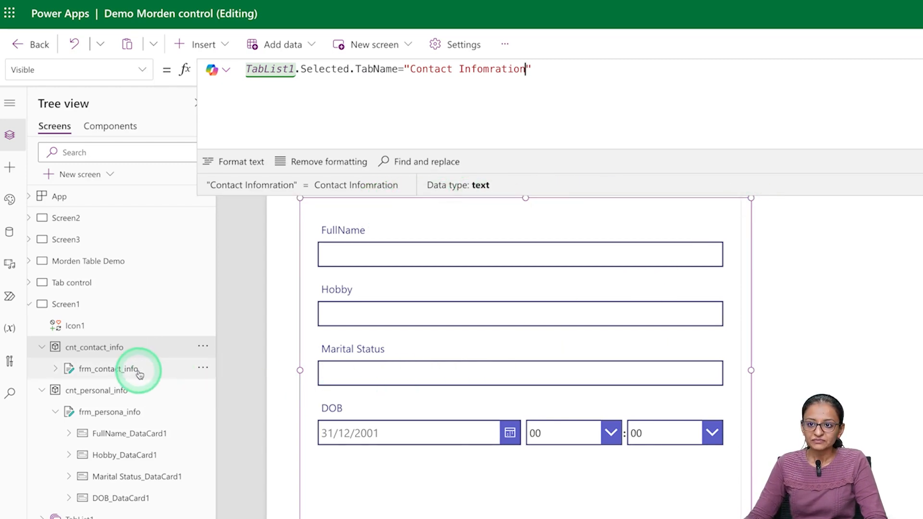
# - Select cnt_personal_info and choose its Visible property, highlighting the existing true value
pyautogui.click(99, 392)
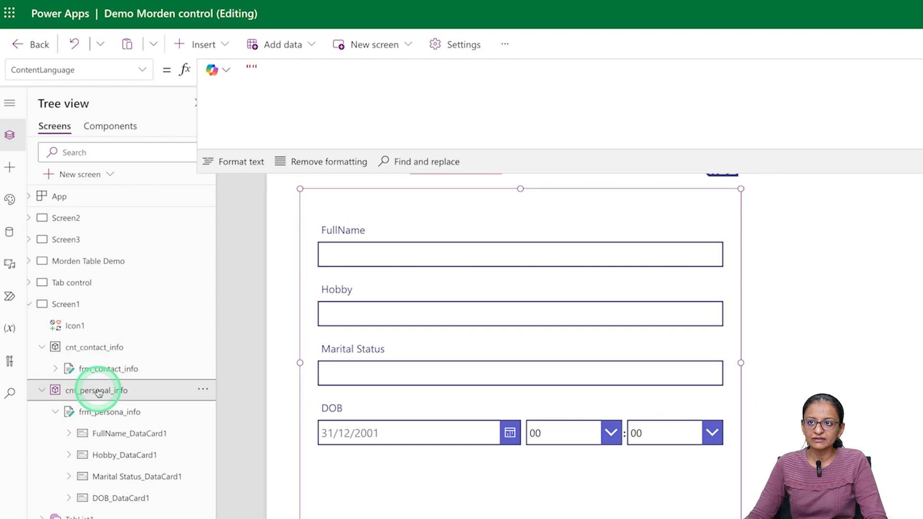
pyautogui.click(146, 72)
pyautogui.scroll(-5, 103, 317)
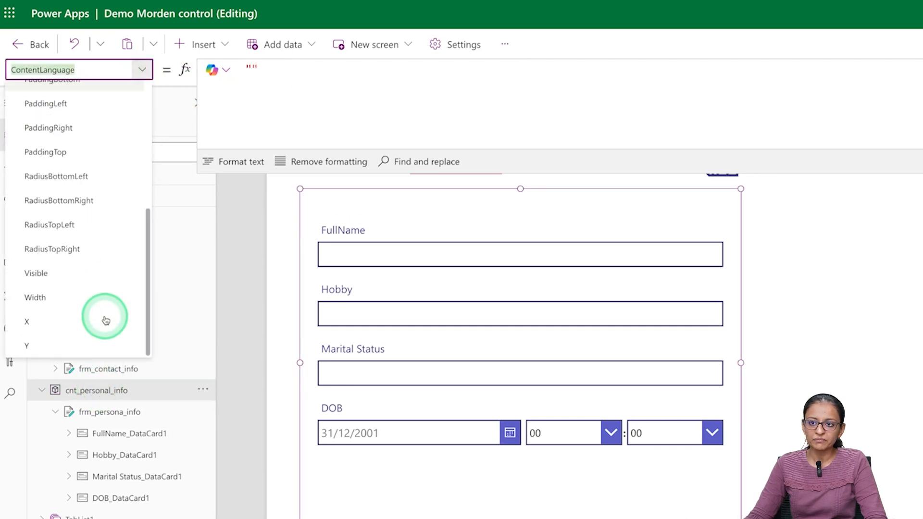
pyautogui.click(67, 280)
pyautogui.doubleClick(264, 72)
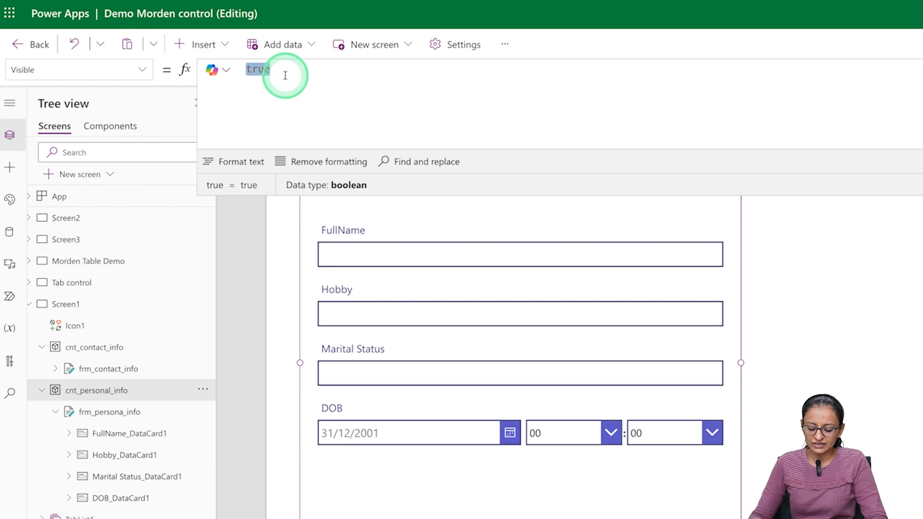
# - Set Visible to TabList1.Selected.TabName = "Personal Infromation" and save the app
pyautogui.write('Ta')
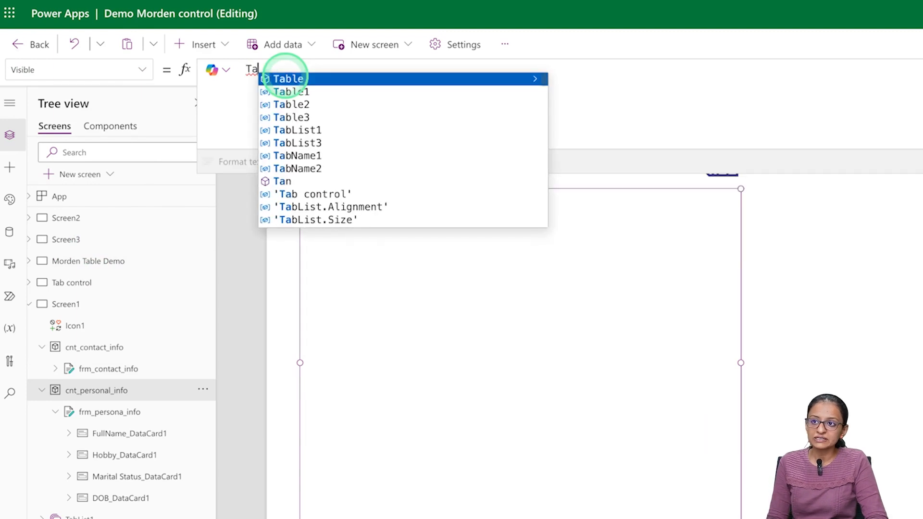
pyautogui.press('Down')
pyautogui.press('Down')
pyautogui.press('Down')
pyautogui.press('Down')
pyautogui.press('Tab')
pyautogui.write('.')
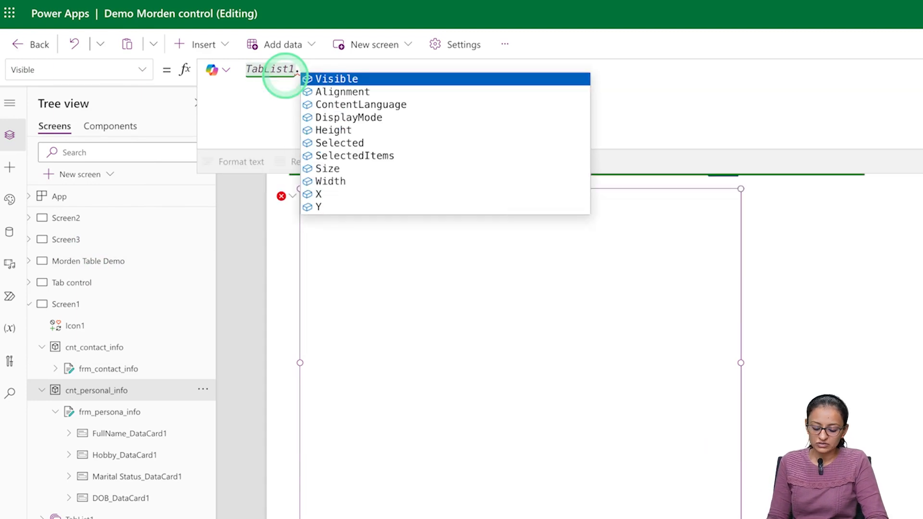
pyautogui.write('S')
pyautogui.press('Tab')
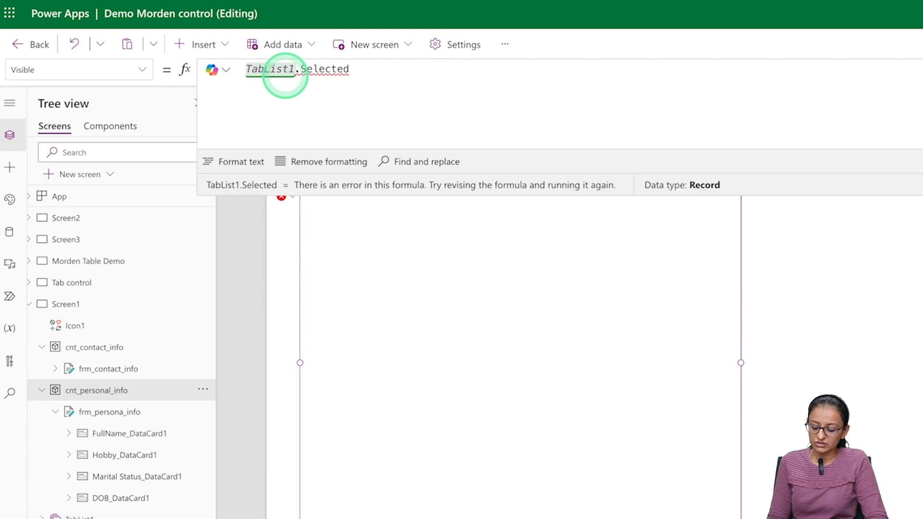
pyautogui.write('.')
pyautogui.press('Tab')
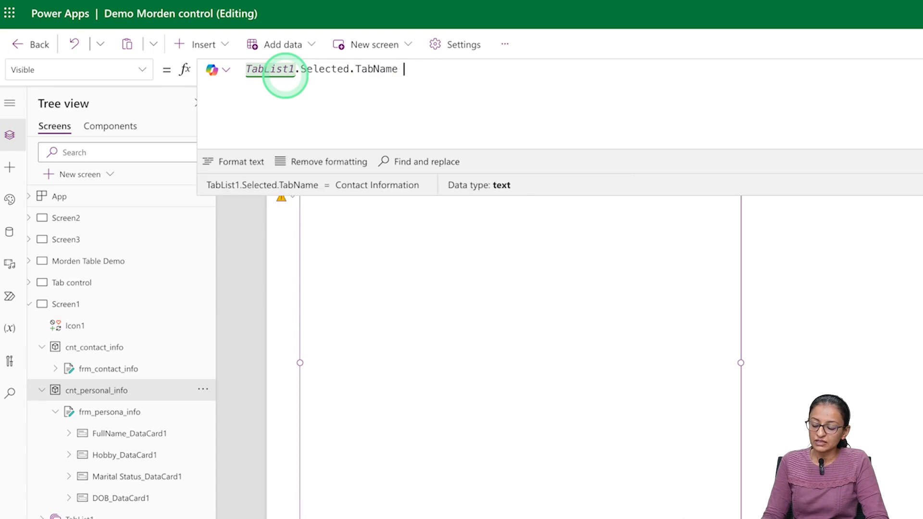
pyautogui.write('= "')
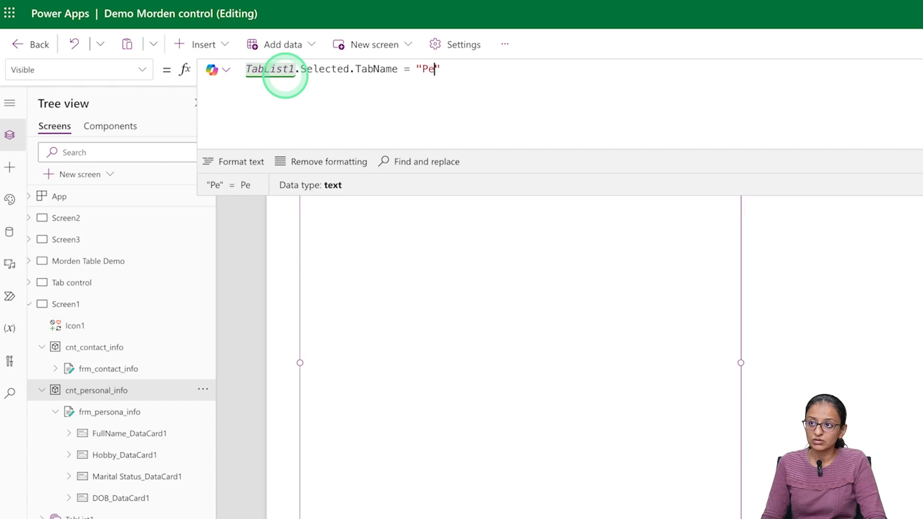
pyautogui.write('Personal Infromation')
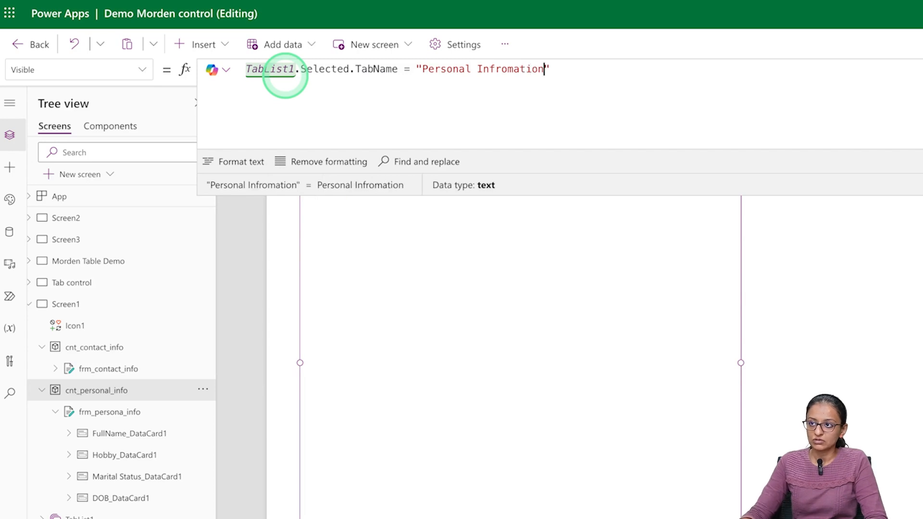
pyautogui.hotkey('ctrl', 's')
# - Preview the app, view Personal Infromation then the blank Contact Information tab, and close the preview
pyautogui.click(849, 95)
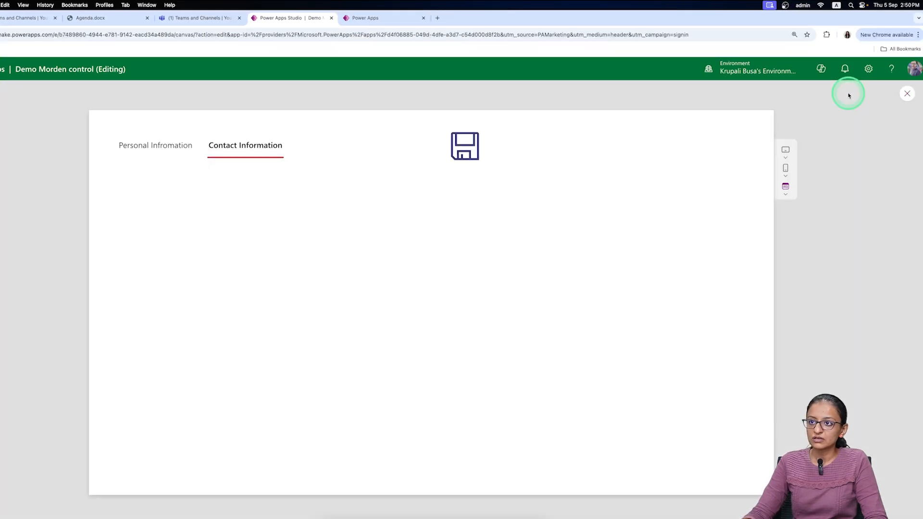
pyautogui.click(173, 149)
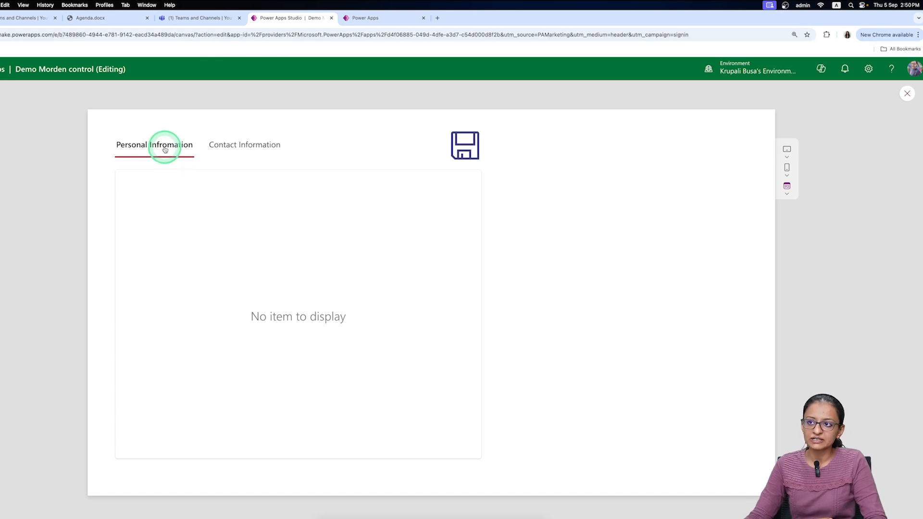
pyautogui.click(242, 147)
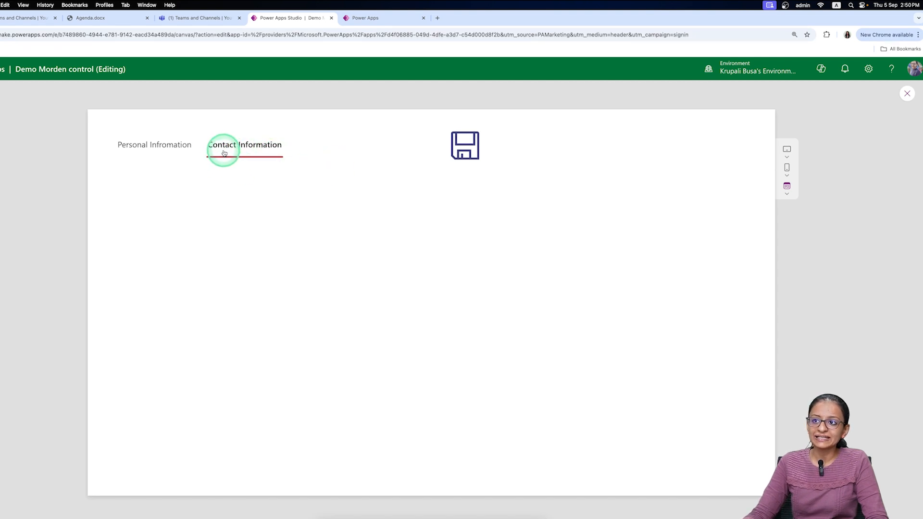
pyautogui.click(907, 95)
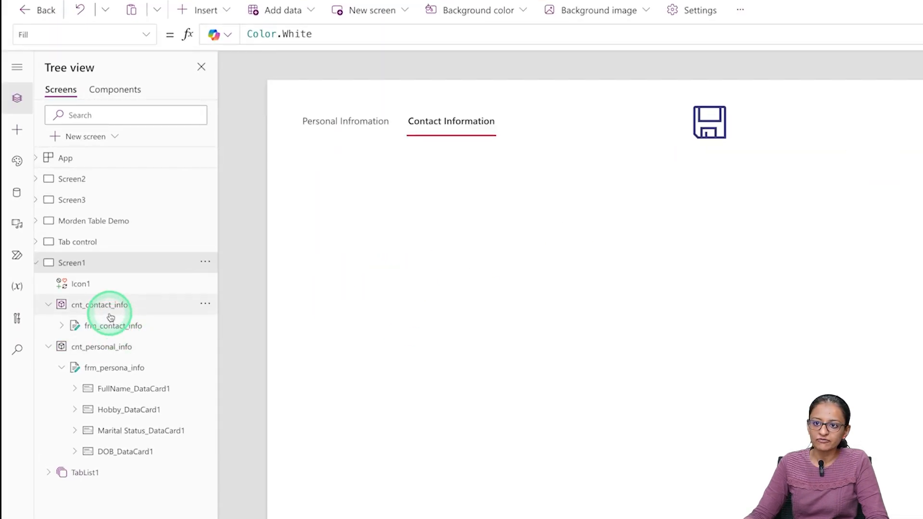
# - Fix the typo in cnt_contact_info's Visible formula so the tab name reads "Contact Information"
pyautogui.click(109, 333)
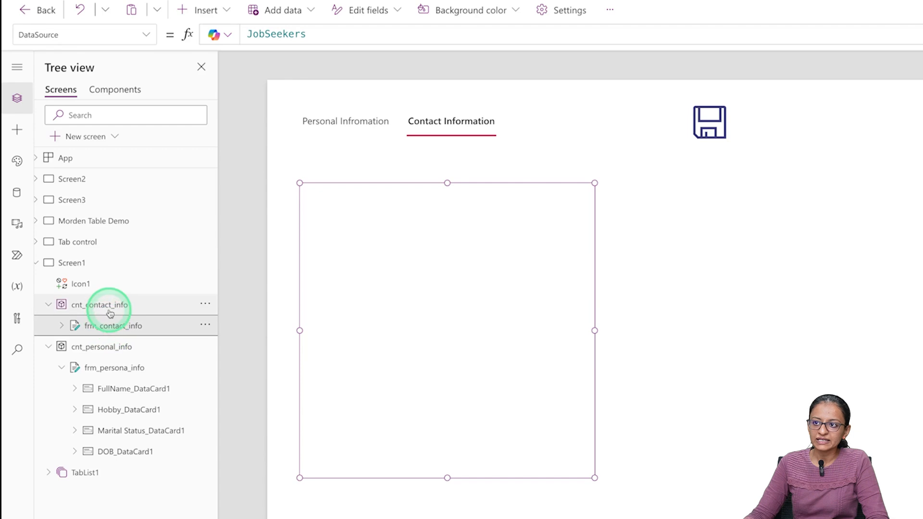
pyautogui.click(110, 310)
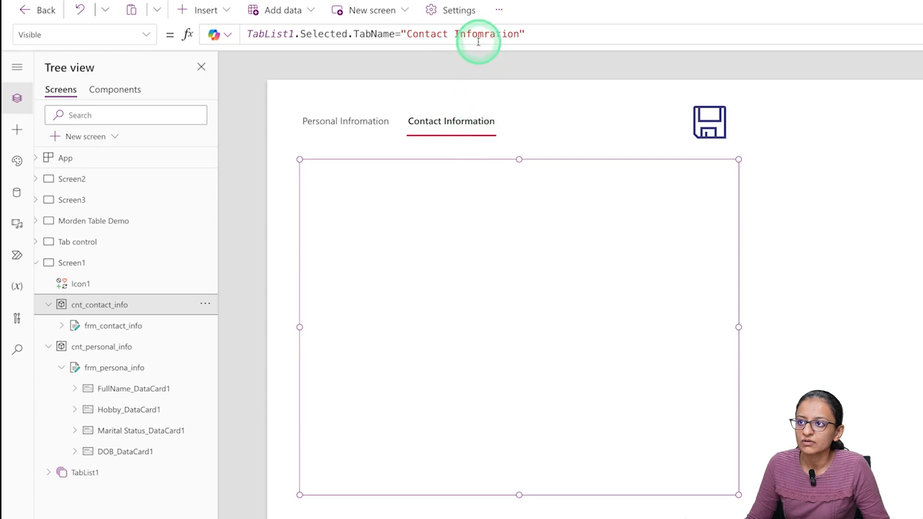
pyautogui.click(522, 34)
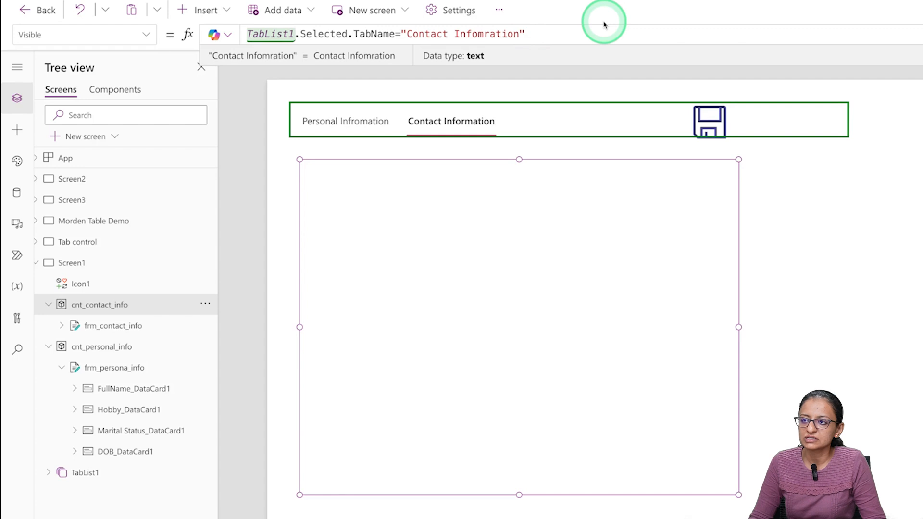
pyautogui.press('BackSpace')
pyautogui.press('BackSpace')
pyautogui.press('BackSpace')
pyautogui.press('BackSpace')
pyautogui.press('BackSpace')
pyautogui.press('BackSpace')
pyautogui.press('BackSpace')
pyautogui.press('BackSpace')
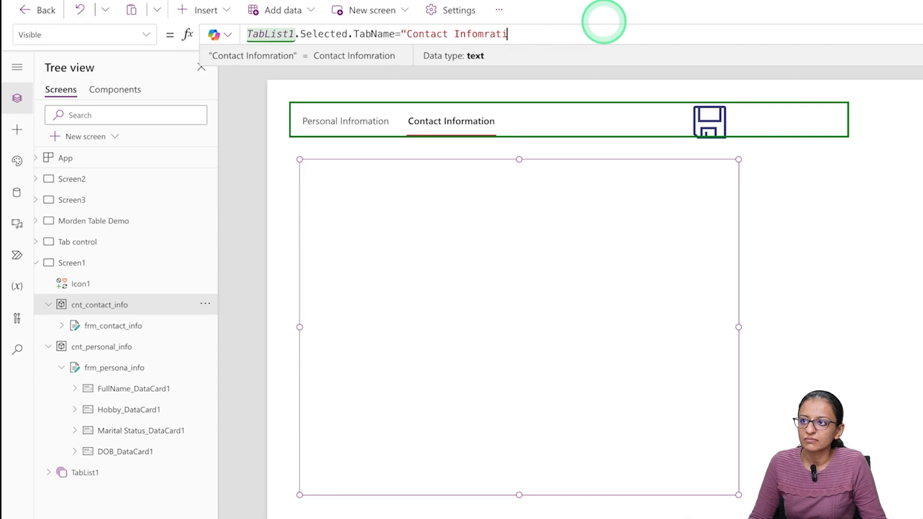
pyautogui.write('rmation')
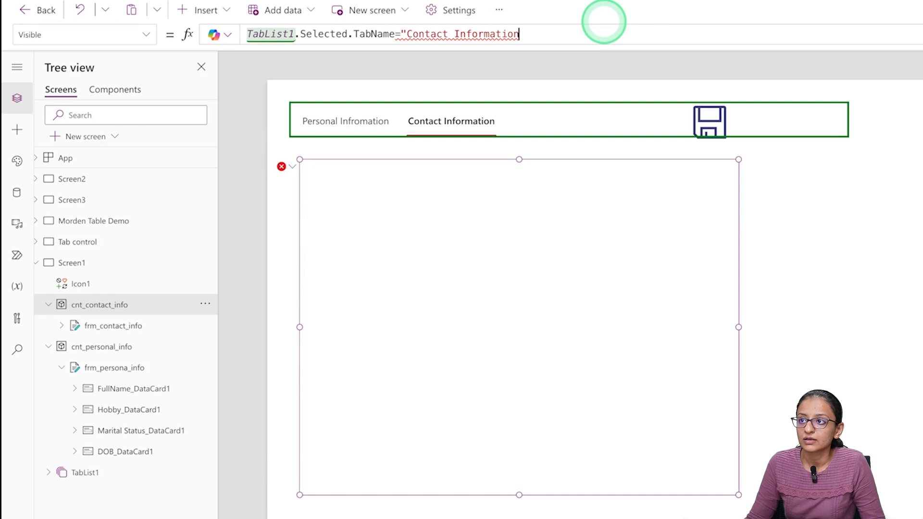
pyautogui.write('"')
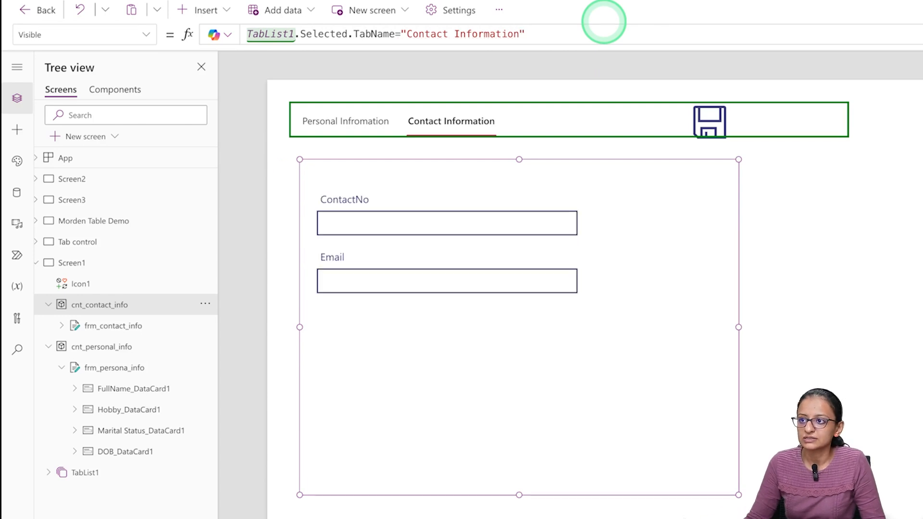
pyautogui.press('super+s')
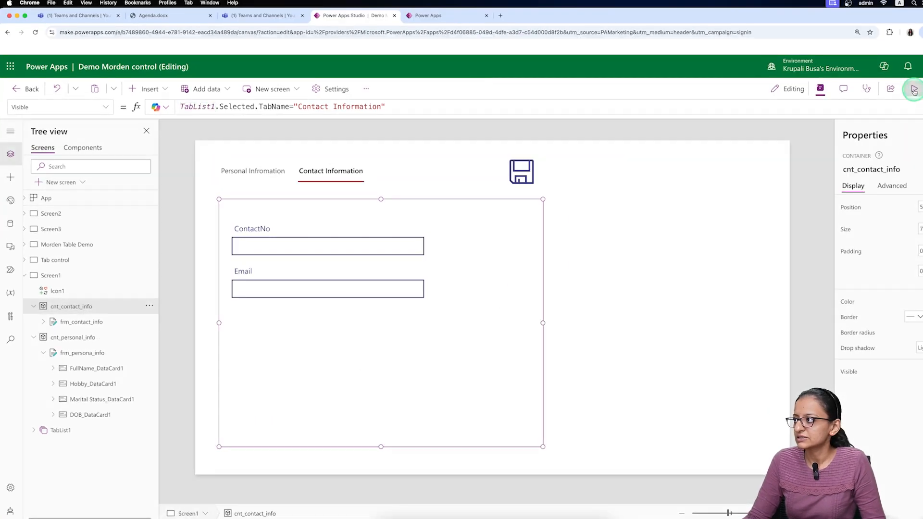
# - Preview the app and switch between the Personal Infromation and Contact Information tabs
pyautogui.click(914, 89)
pyautogui.click(220, 143)
pyautogui.click(303, 143)
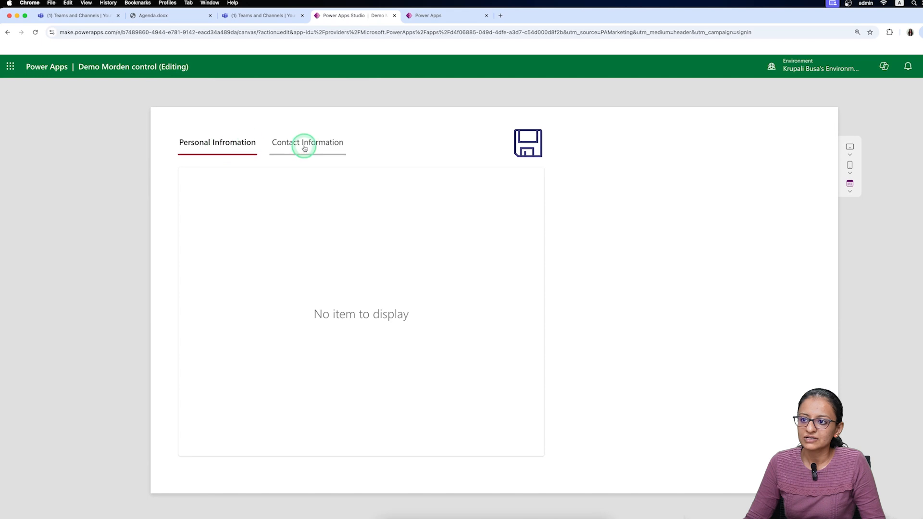
pyautogui.click(245, 150)
pyautogui.click(309, 146)
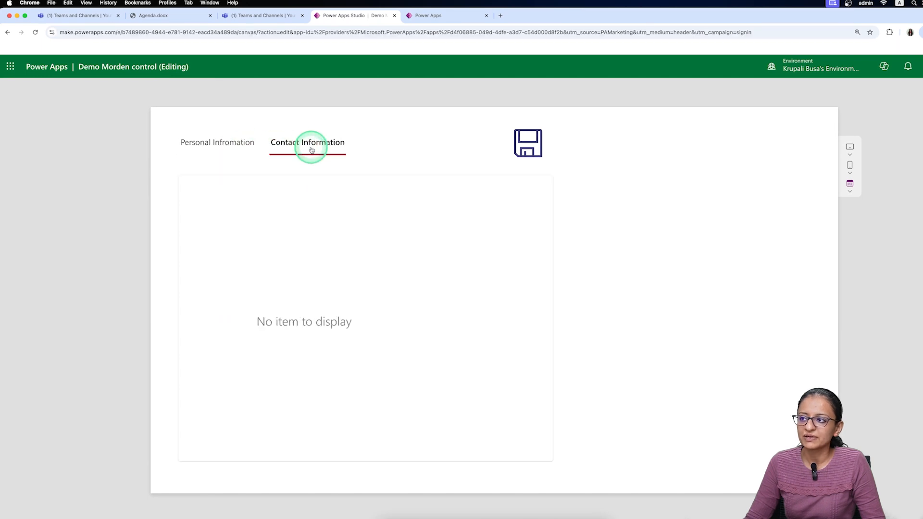
pyautogui.press('Escape')
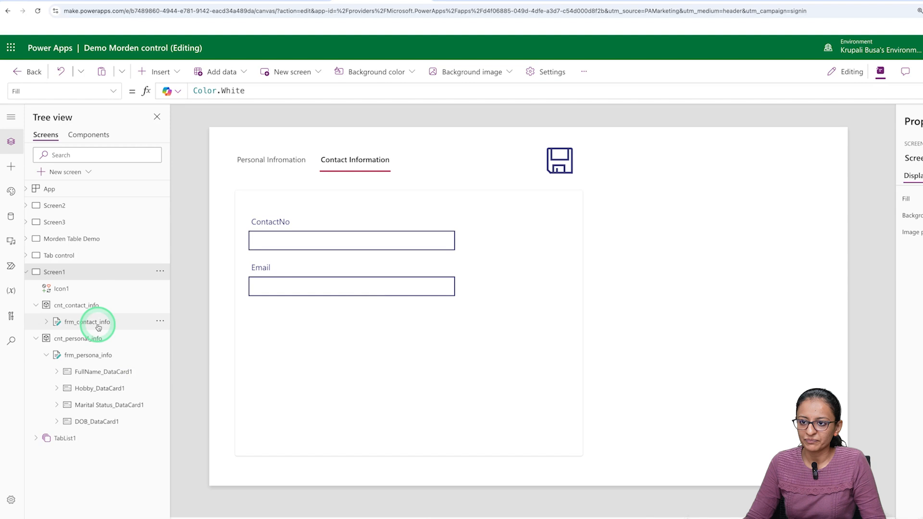
# - Set Default mode to New for frm_contact_info and frm_persona_info, then save the app
pyautogui.click(98, 328)
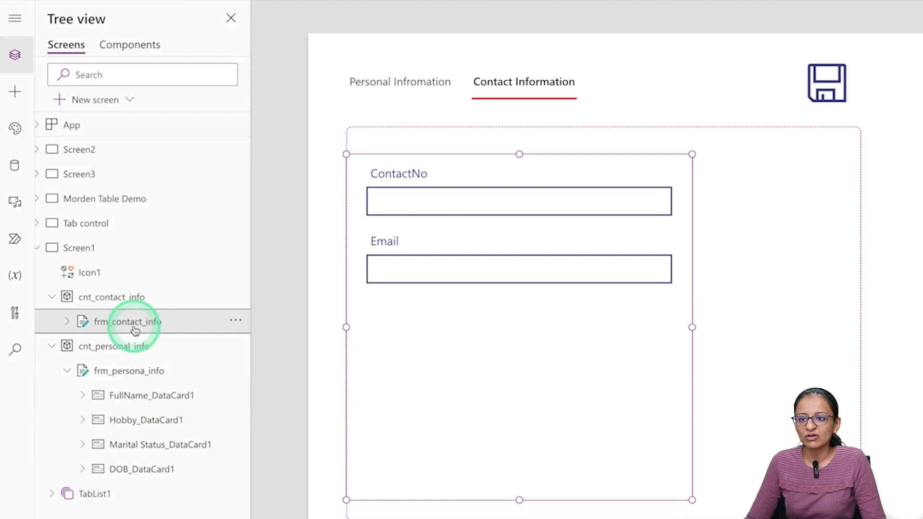
pyautogui.click(872, 321)
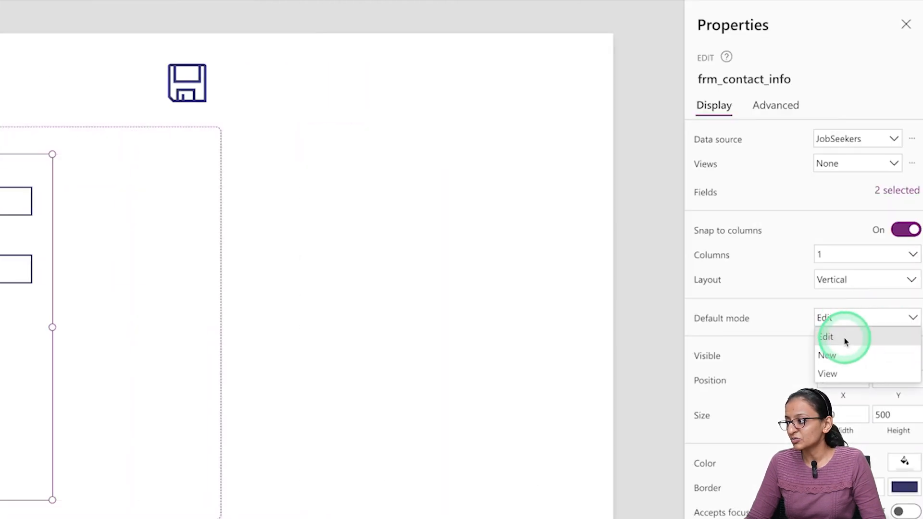
pyautogui.click(843, 354)
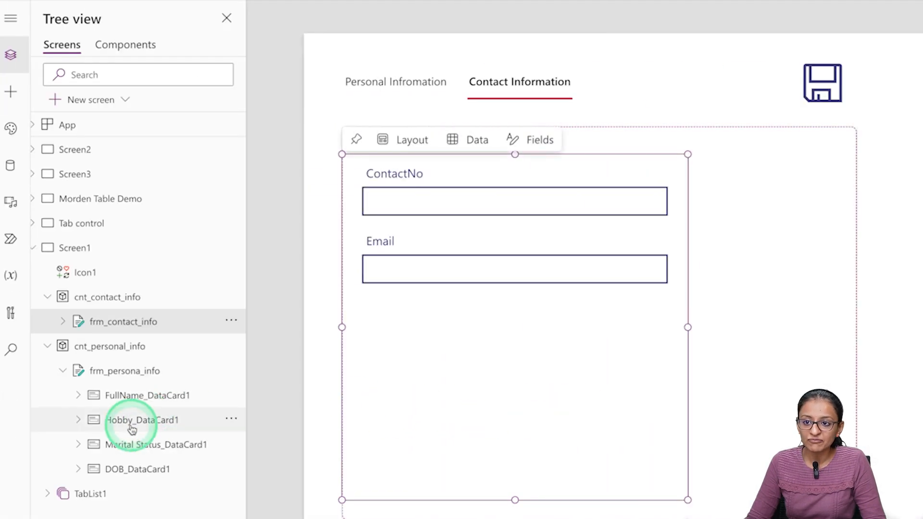
pyautogui.click(119, 371)
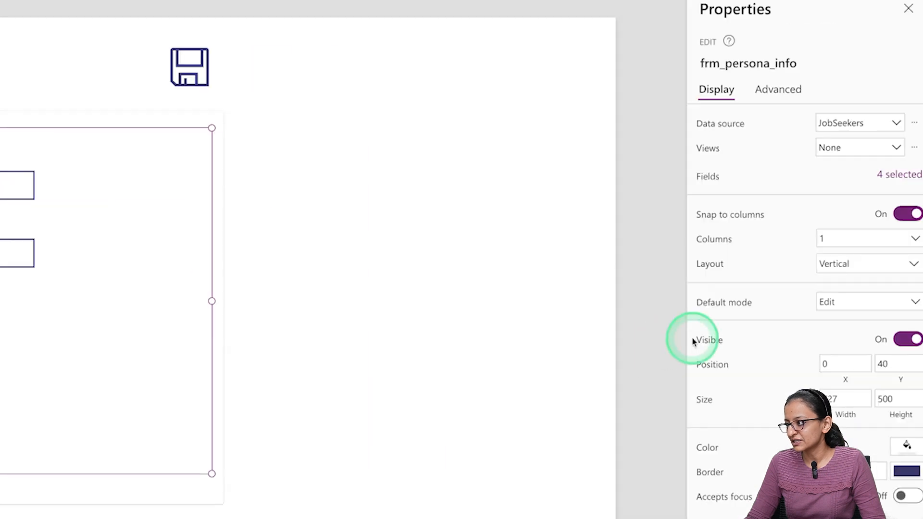
pyautogui.click(847, 307)
pyautogui.click(830, 340)
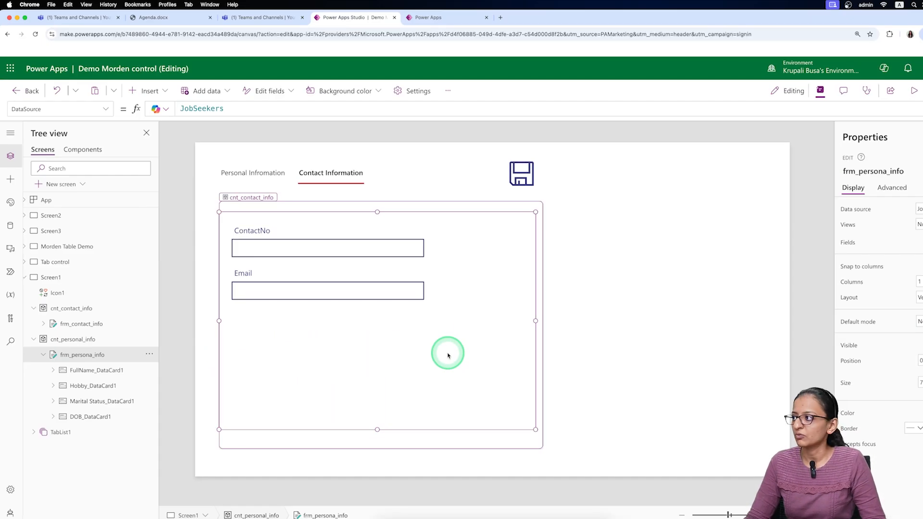
pyautogui.hotkey('ctrl', 's')
# - Preview the app to check that Personal Infromation and Contact Information each show their own fields
pyautogui.click(913, 91)
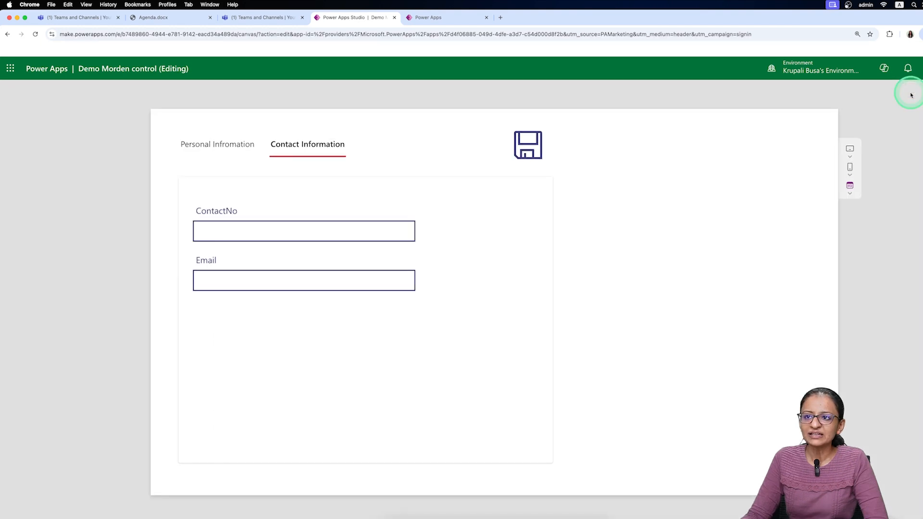
pyautogui.click(192, 148)
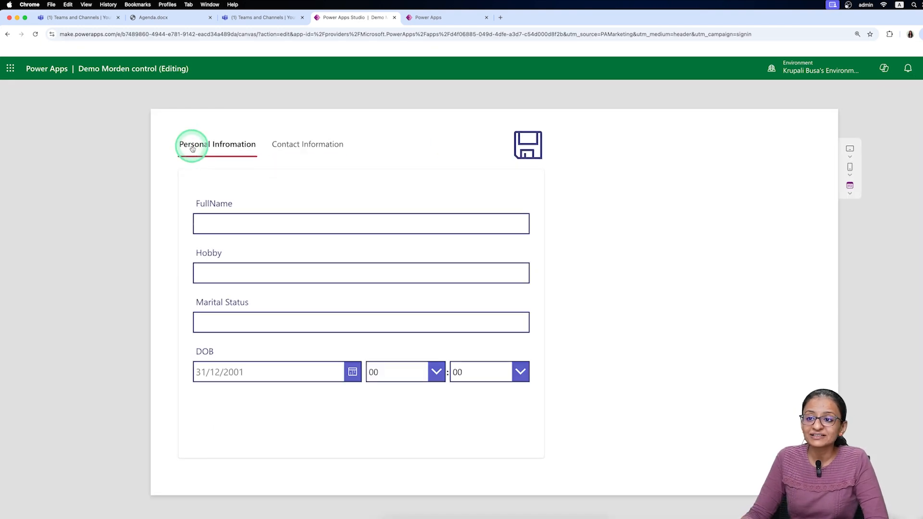
pyautogui.click(297, 150)
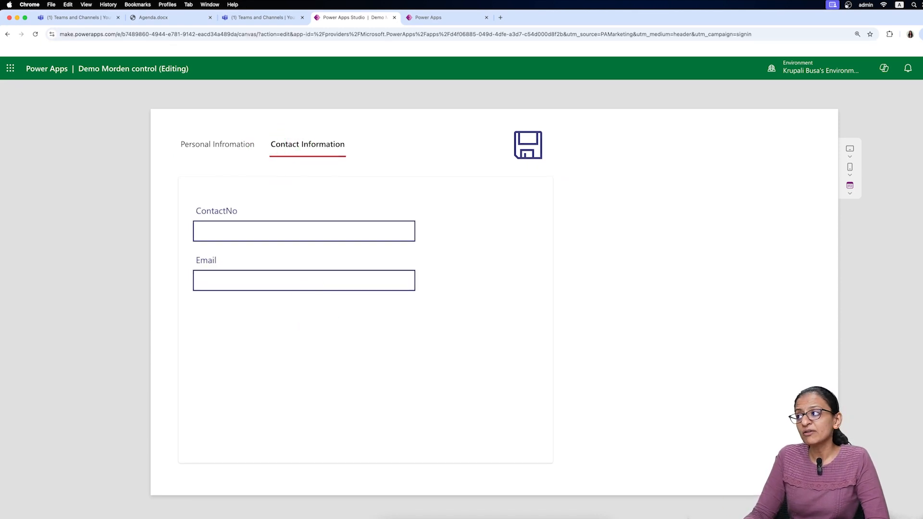
pyautogui.press('Escape')
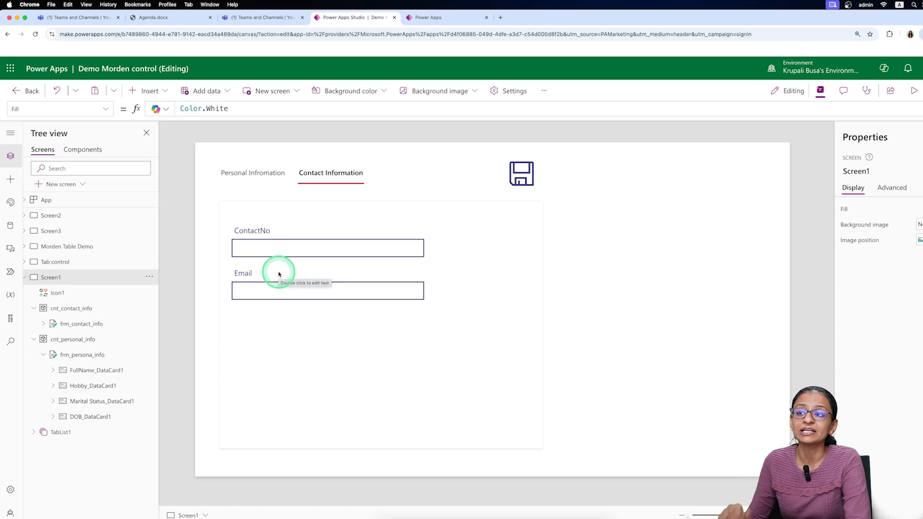
# - Glance at the JobSeekers table, then clear the save icon's false OnSelect formula
pyautogui.click(440, 18)
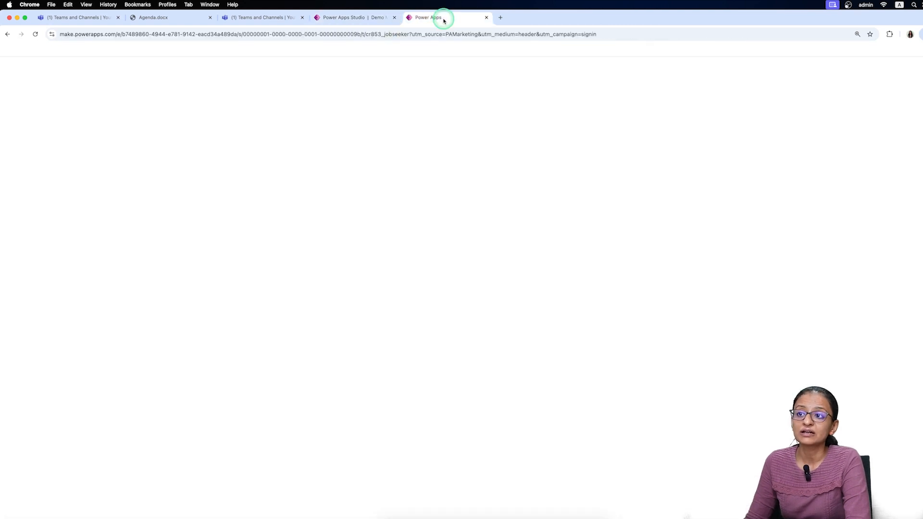
pyautogui.click(371, 18)
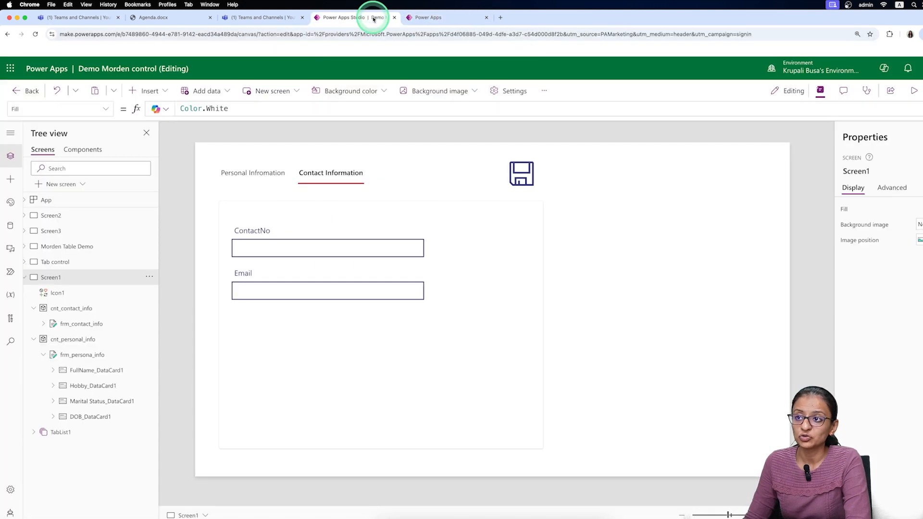
pyautogui.click(522, 168)
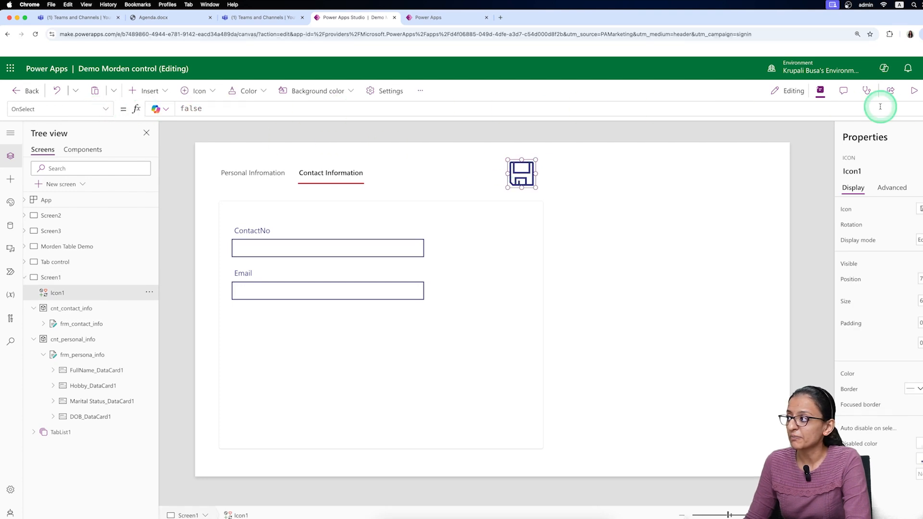
pyautogui.click(210, 108)
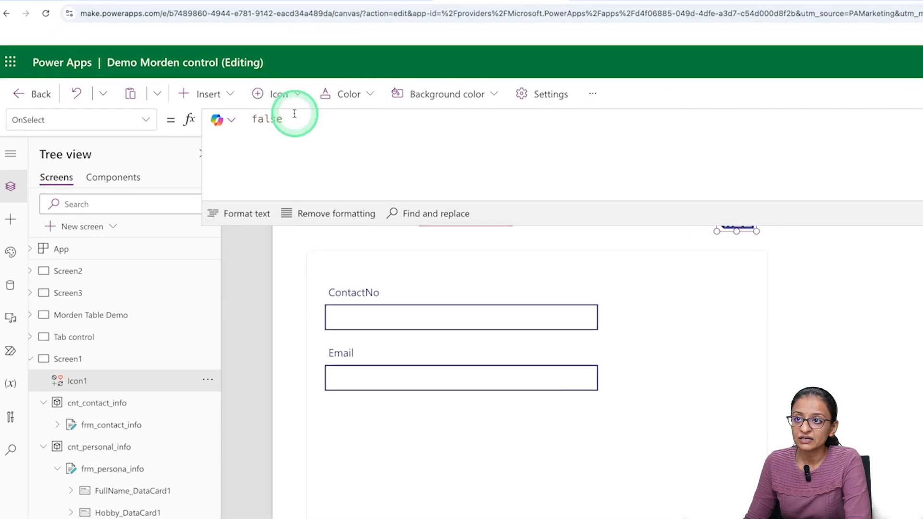
pyautogui.press('BackSpace')
pyautogui.press('BackSpace')
pyautogui.press('BackSpace')
pyautogui.press('BackSpace')
pyautogui.press('BackSpace')
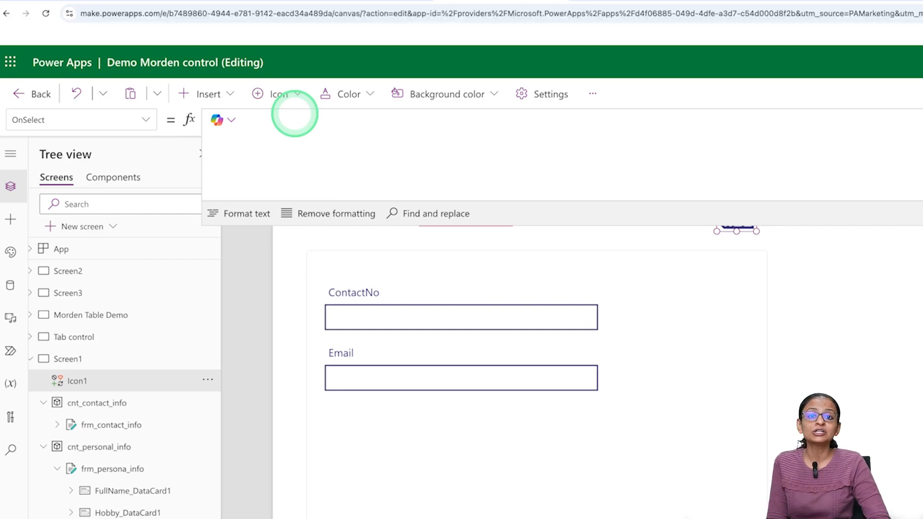
# - Start the OnSelect formula as Patch(JobSeekers, spread over separate lines
pyautogui.write('Patch')
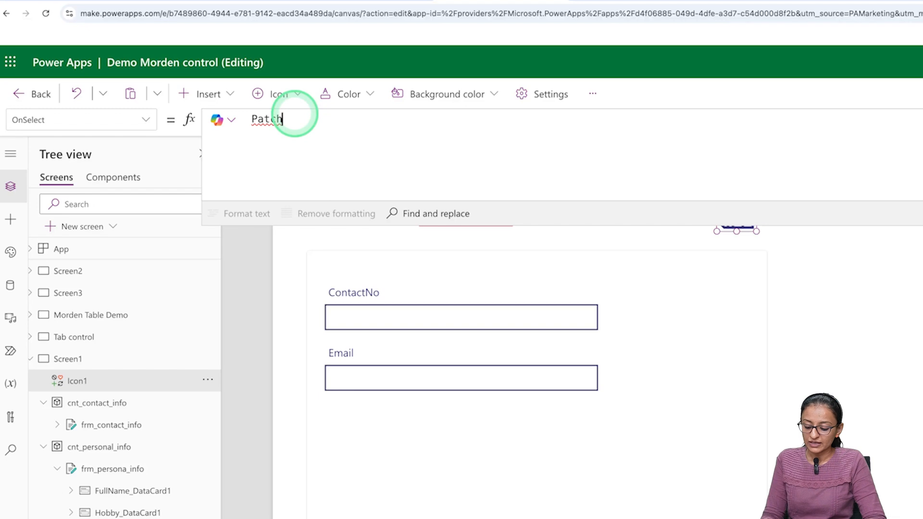
pyautogui.press('Return')
pyautogui.write('(')
pyautogui.press('Return')
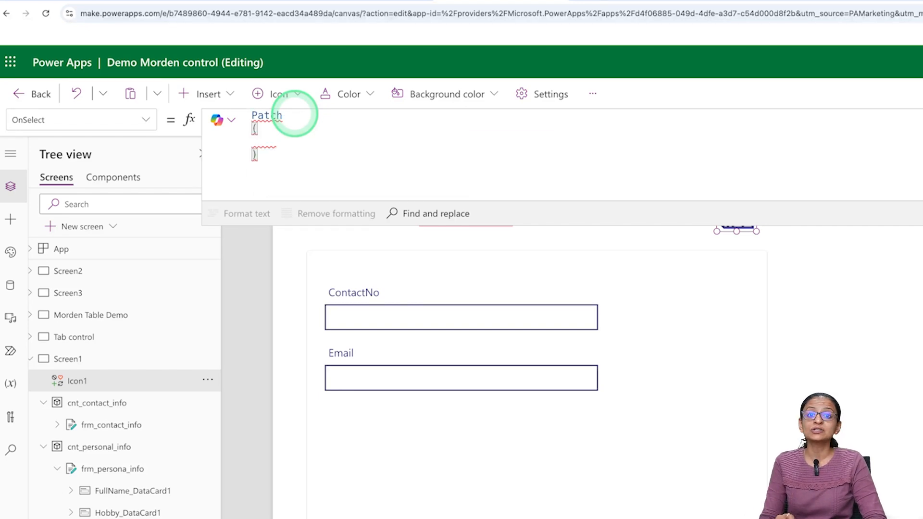
pyautogui.write('Job')
pyautogui.press('Tab')
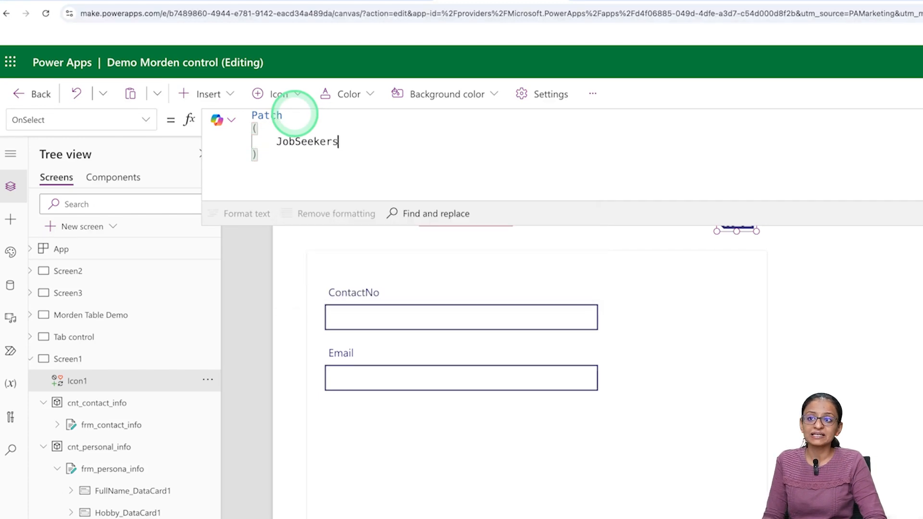
pyautogui.write(',')
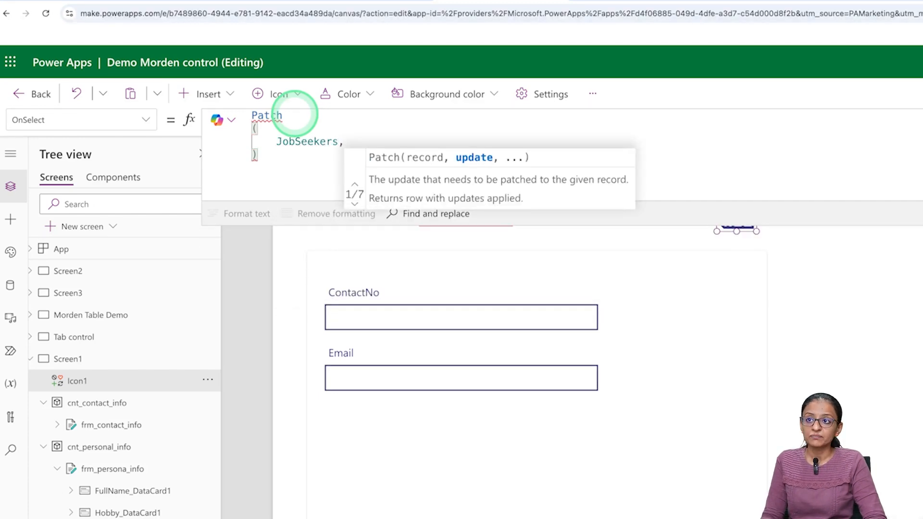
pyautogui.hotkey('shift', 'Return')
# - Add Defaults(JobSeekers) as the Patch's second argument
pyautogui.write('defa')
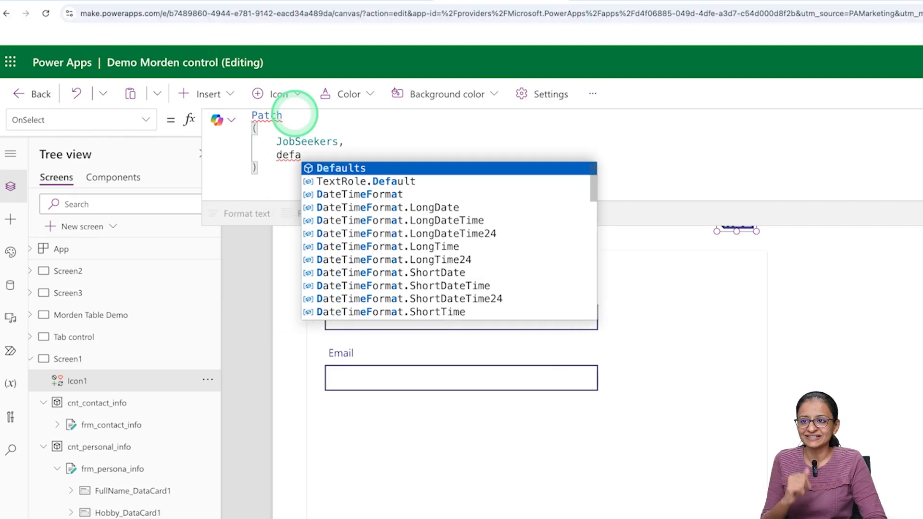
pyautogui.press('Tab')
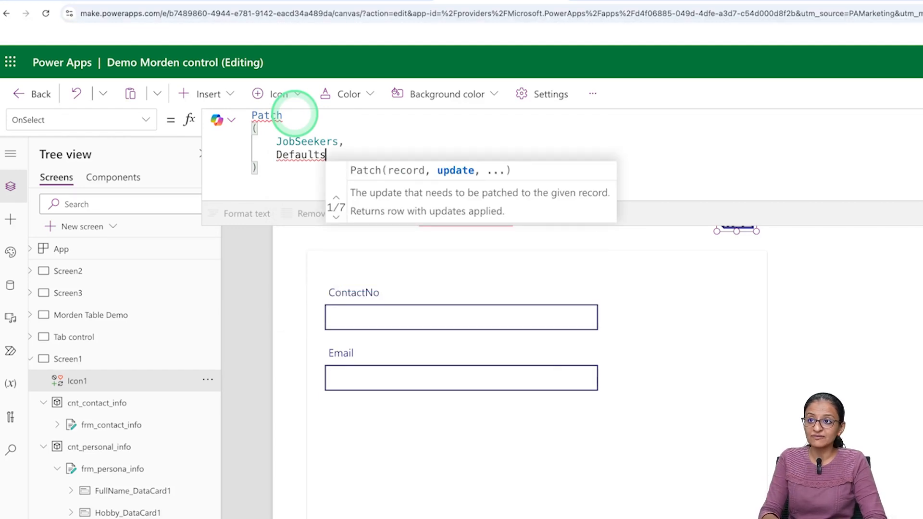
pyautogui.write('(')
pyautogui.press('Down')
pyautogui.press('Down')
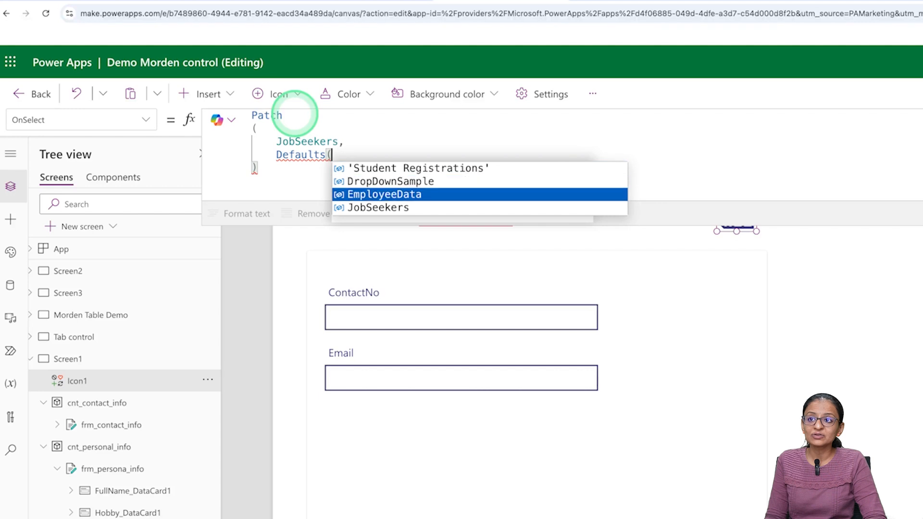
pyautogui.press('Down')
pyautogui.press('Tab')
pyautogui.write(')')
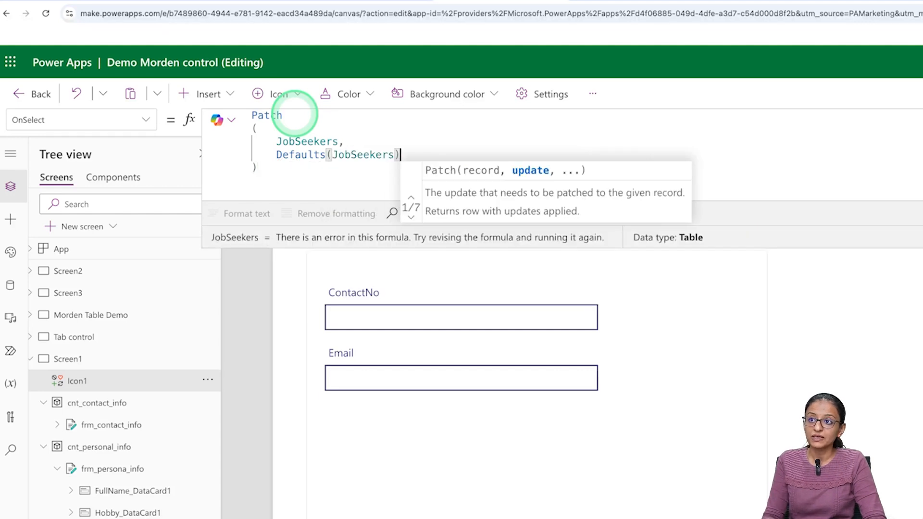
pyautogui.write(',')
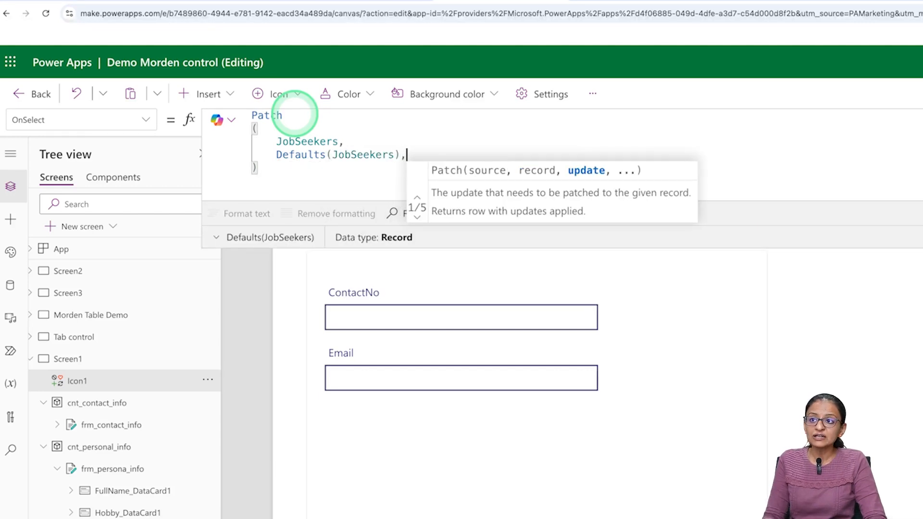
pyautogui.press('Return')
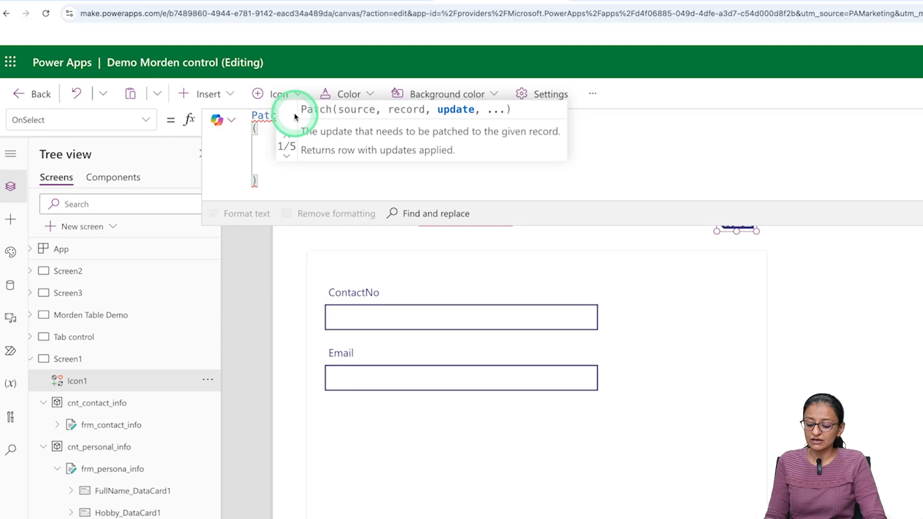
pyautogui.write('{')
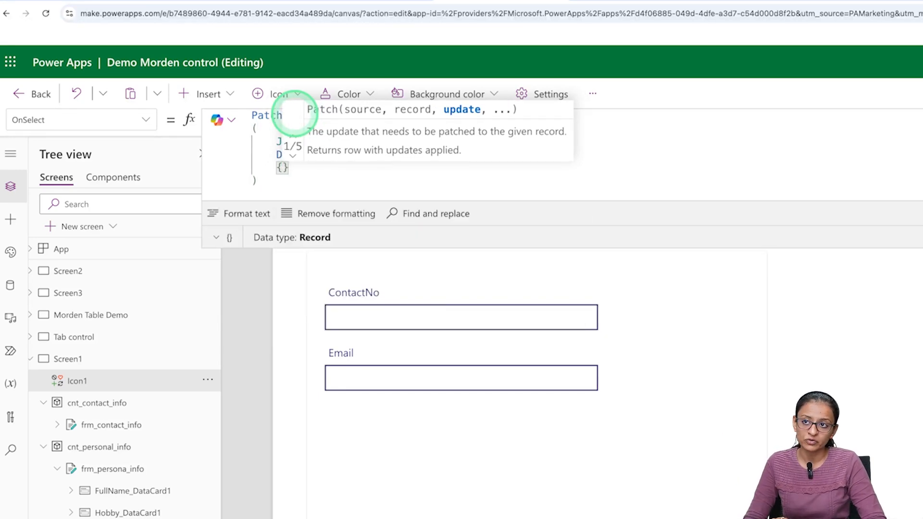
# - Delete the stray { and put the cursor back on the blank argument line
pyautogui.press('BackSpace')
pyautogui.click(330, 252)
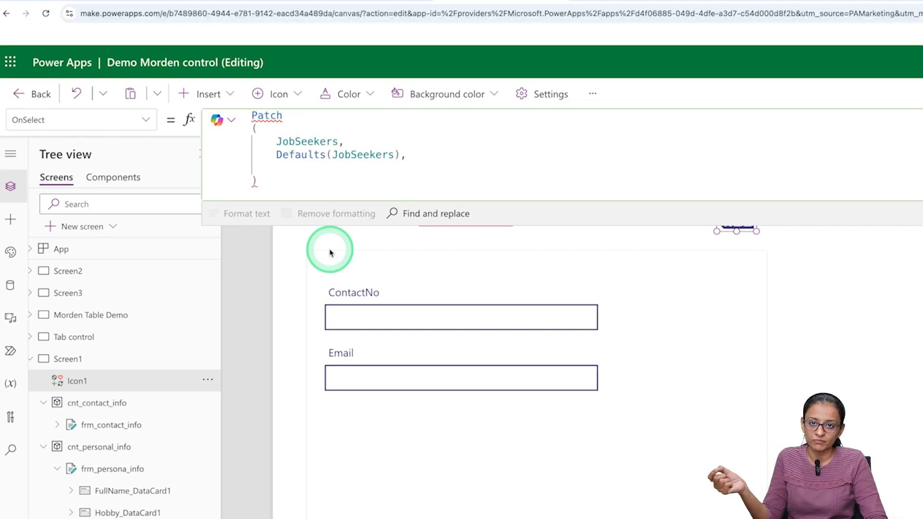
pyautogui.click(332, 177)
pyautogui.click(303, 169)
pyautogui.click(302, 169)
pyautogui.click(521, 202)
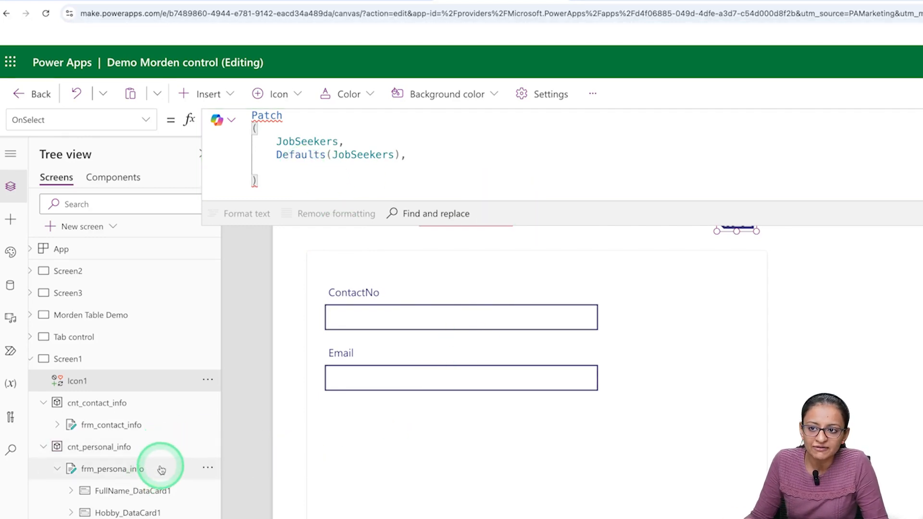
# - Add frm_persona_info.Updates and frm_contact_info.Updates as Patch arguments, then save the app
pyautogui.write('frm')
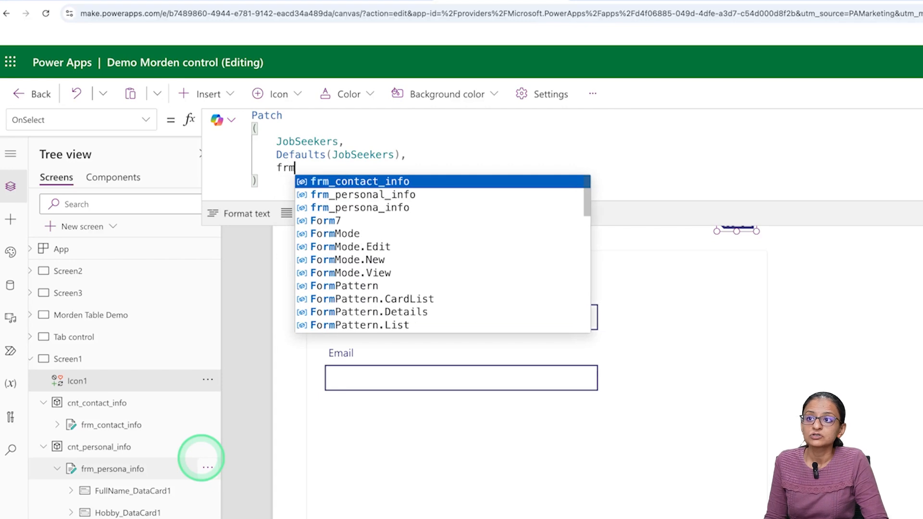
pyautogui.press('Down')
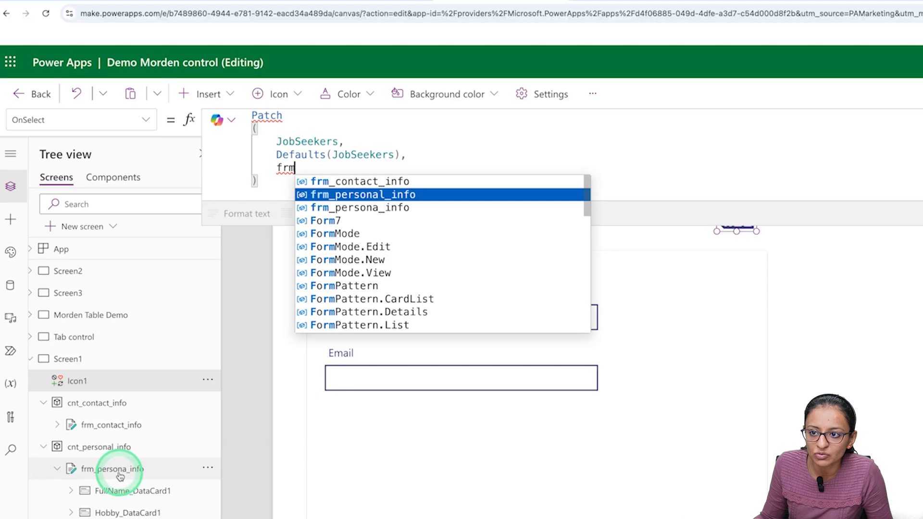
pyautogui.press('Down')
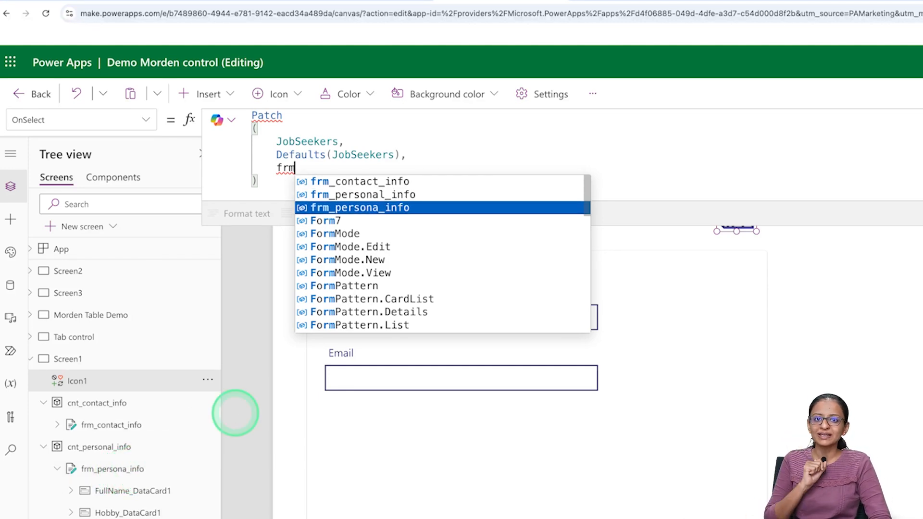
pyautogui.press('Tab')
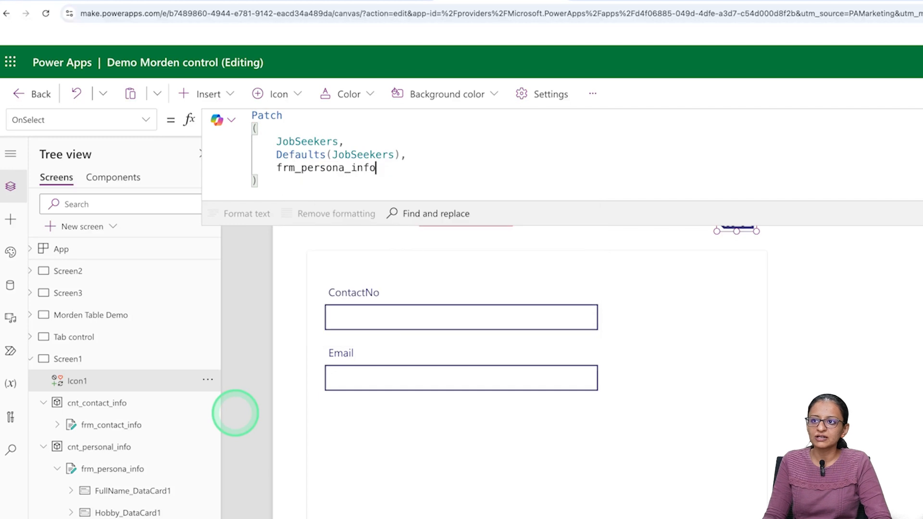
pyautogui.write('.')
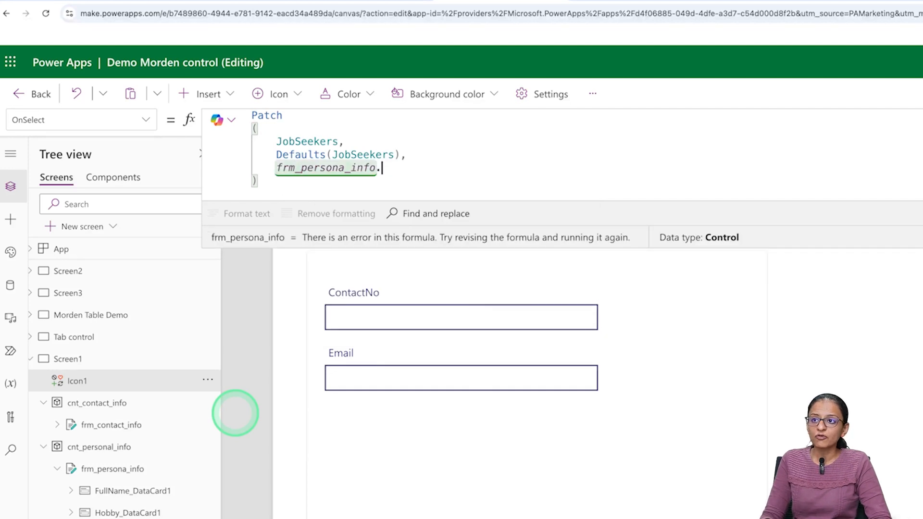
pyautogui.write('upd')
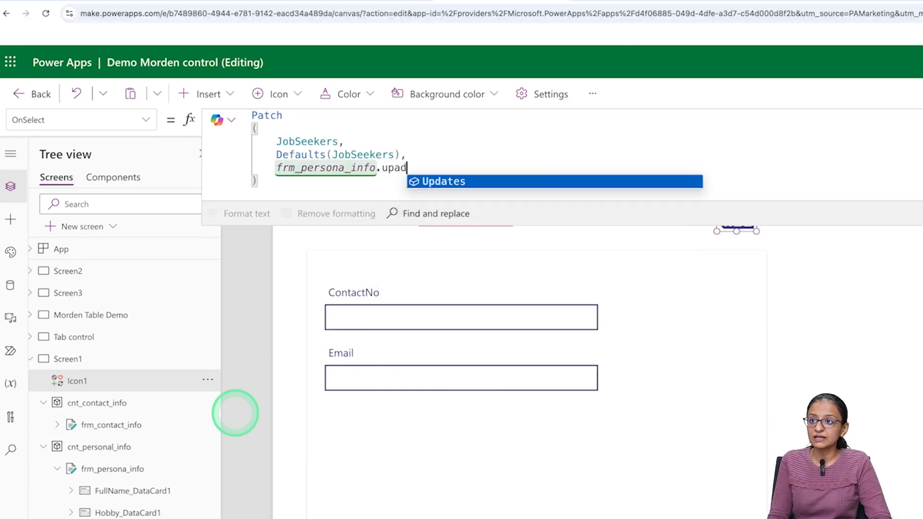
pyautogui.press('Tab')
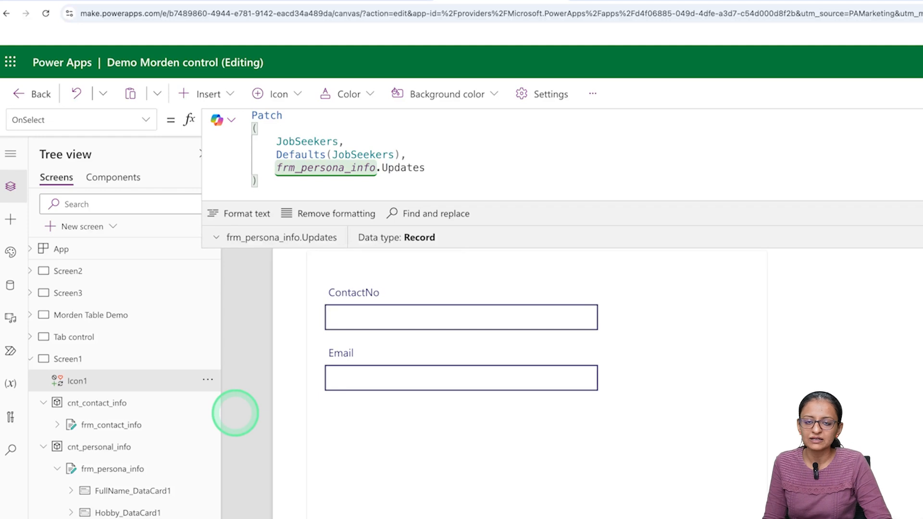
pyautogui.write(', ')
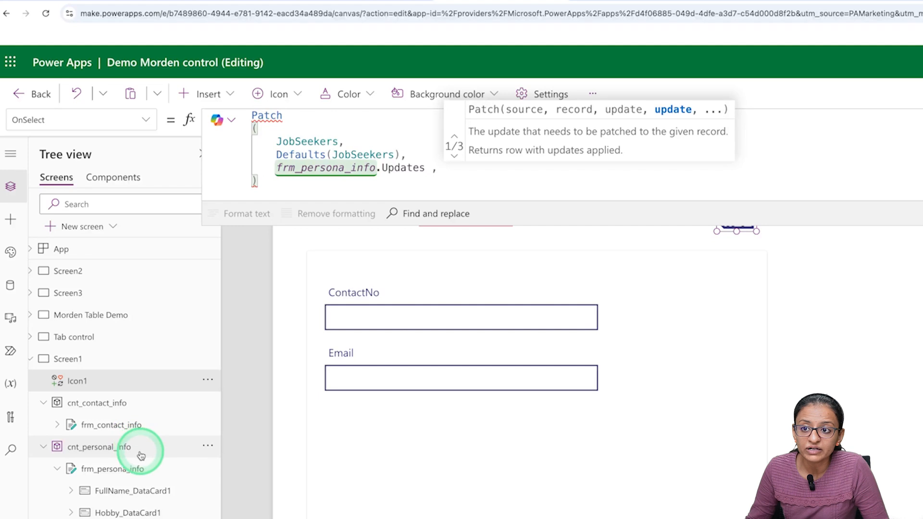
pyautogui.write('frm_contact_info')
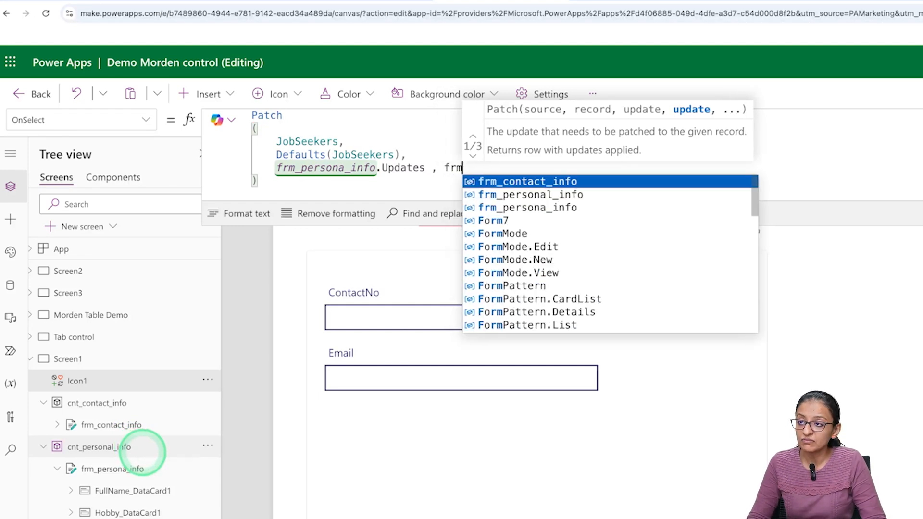
pyautogui.press('Tab')
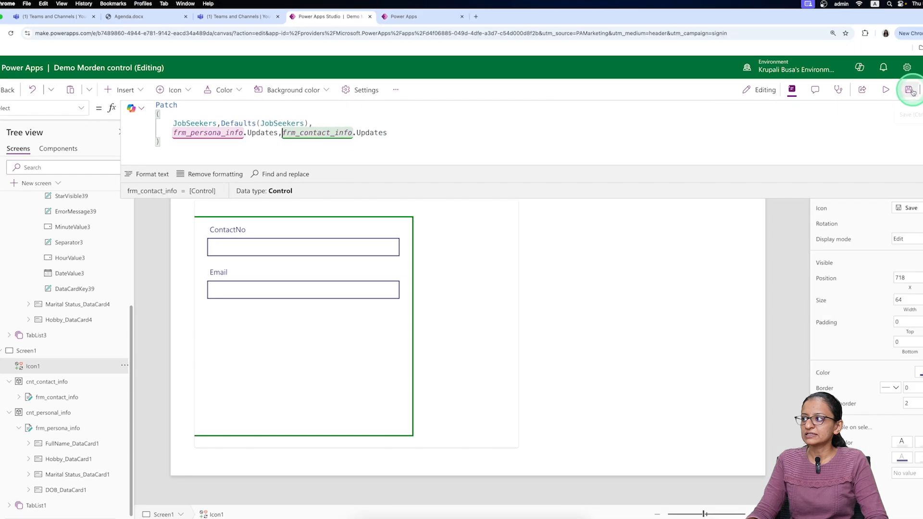
pyautogui.click(910, 91)
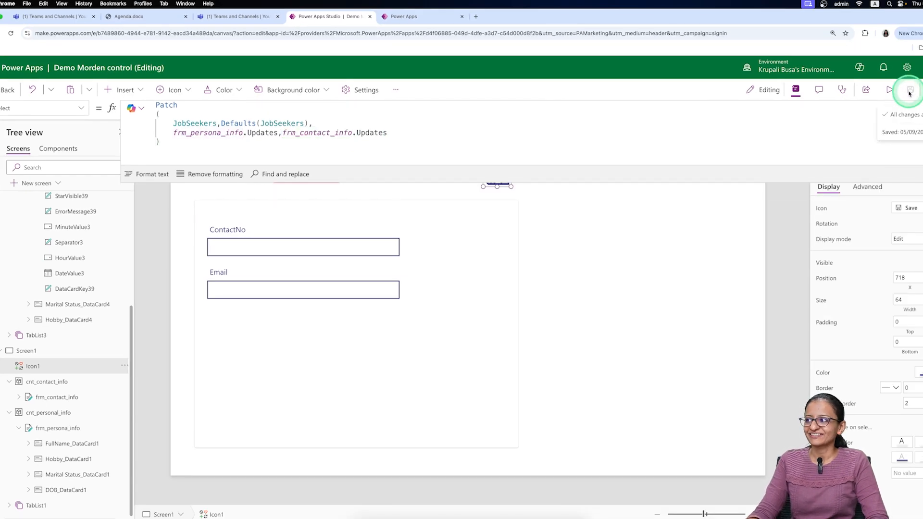
# - In preview, enter a full name, hobby Dance and marital status Unmarried on Personal Infromation
pyautogui.click(890, 90)
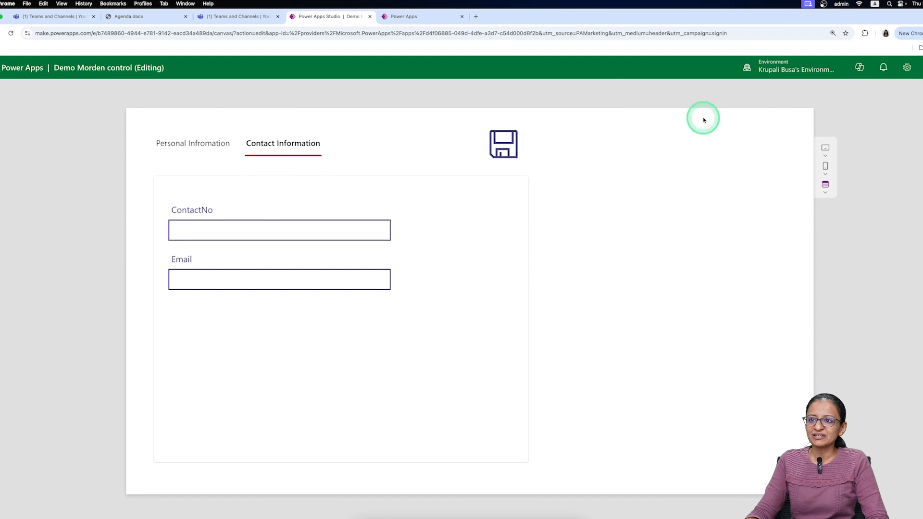
pyautogui.click(180, 146)
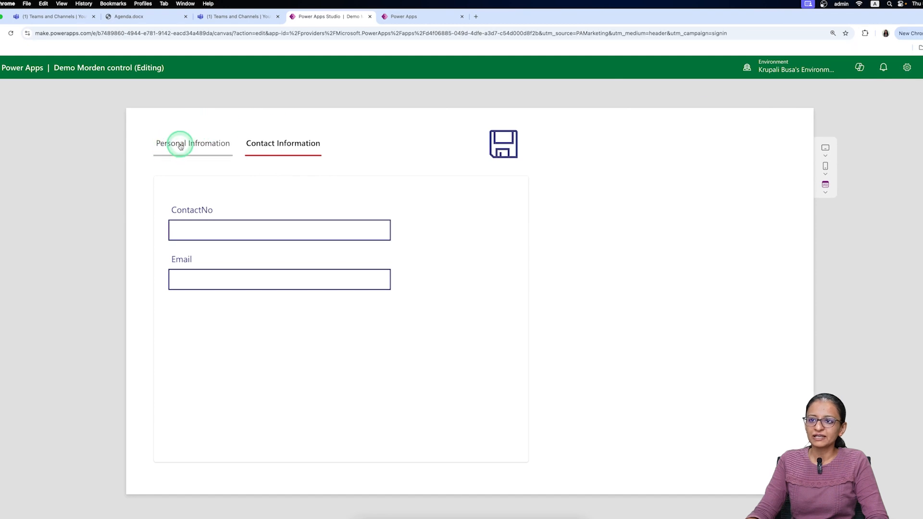
pyautogui.click(193, 186)
pyautogui.click(197, 222)
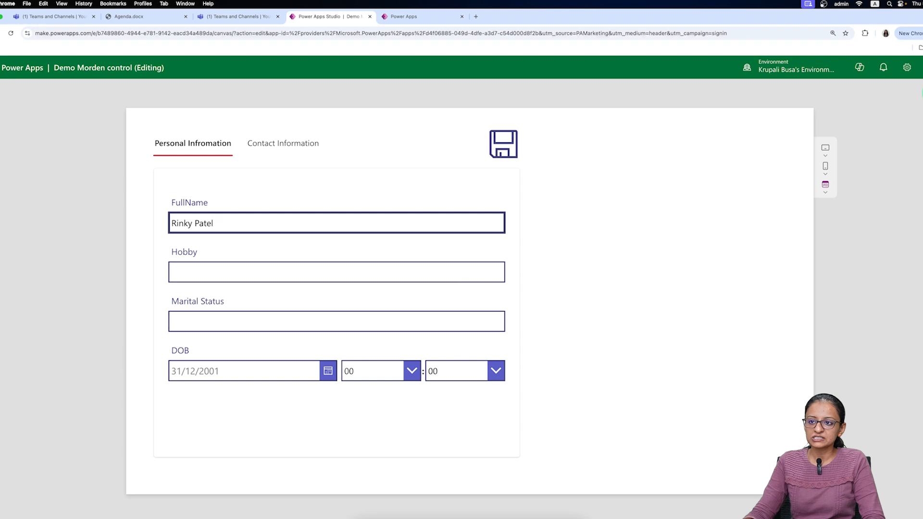
pyautogui.click(354, 273)
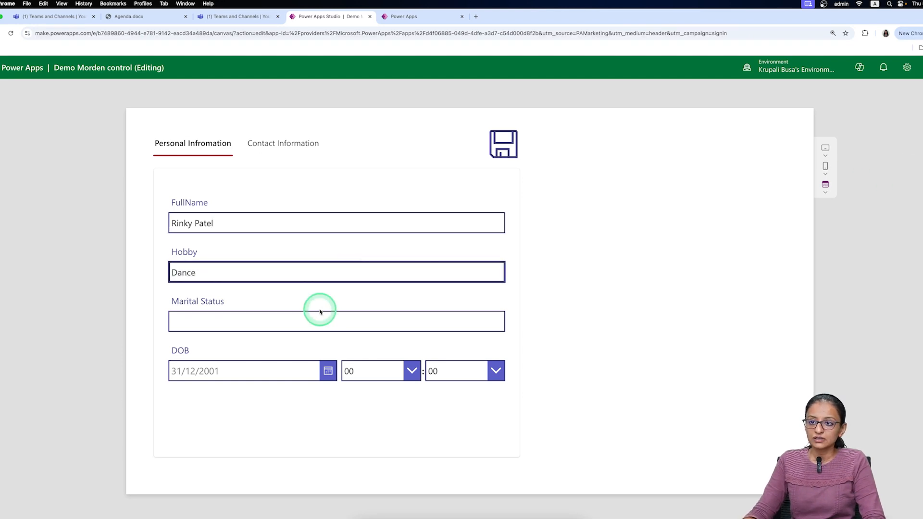
pyautogui.click(252, 325)
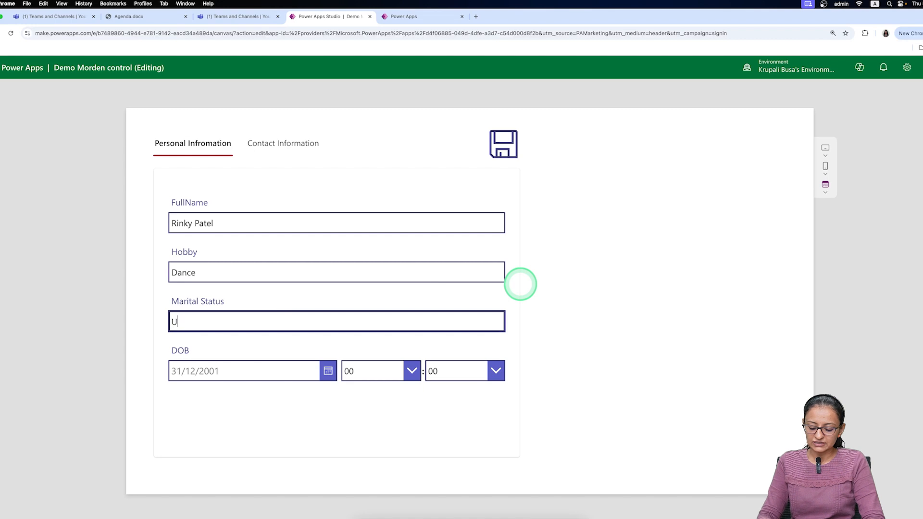
pyautogui.write('Unmarried')
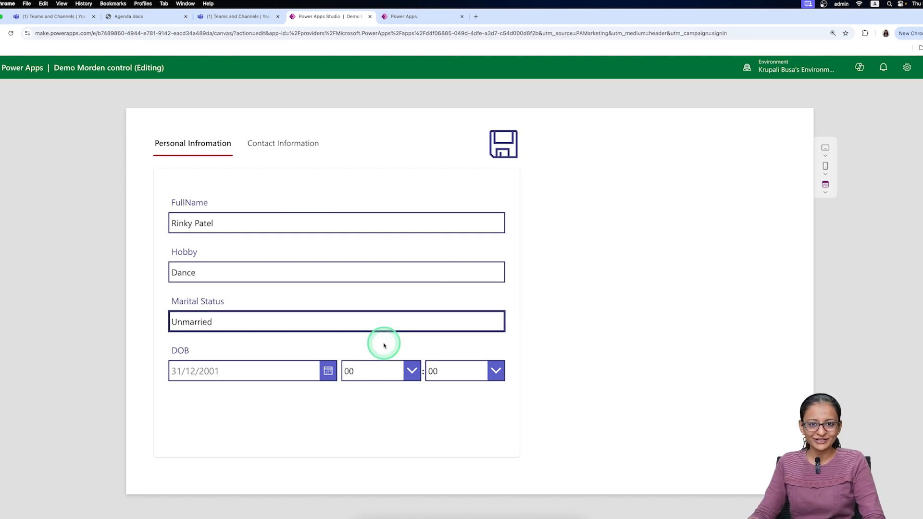
# - Pick 01/01/2003 as the DOB in the calendar
pyautogui.click(328, 371)
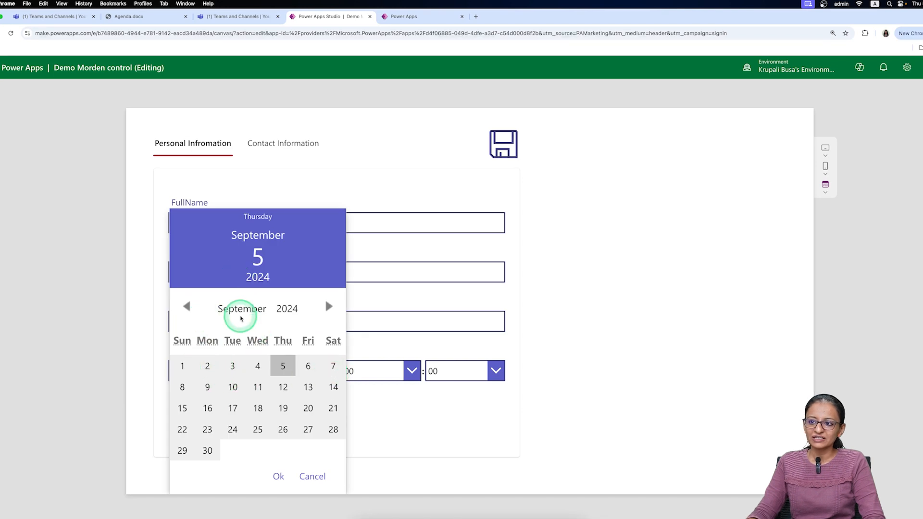
pyautogui.click(240, 311)
pyautogui.click(235, 225)
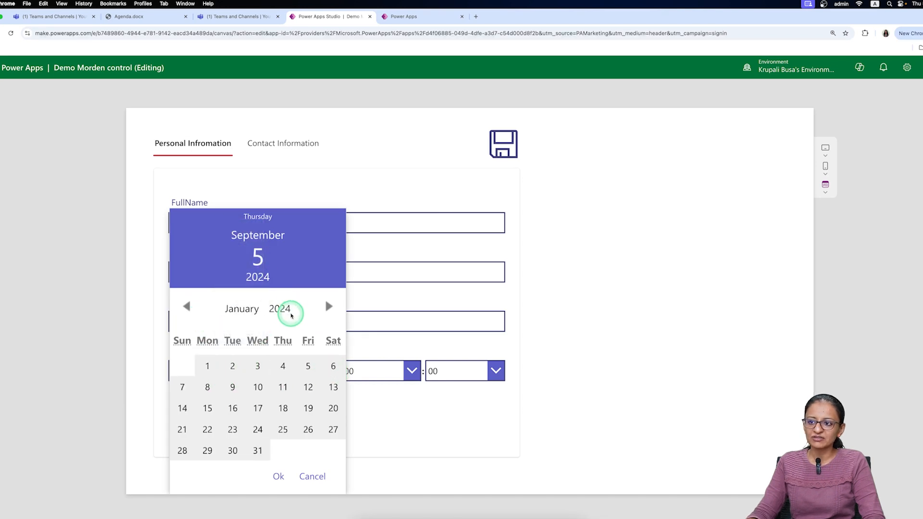
pyautogui.click(283, 312)
pyautogui.click(283, 94)
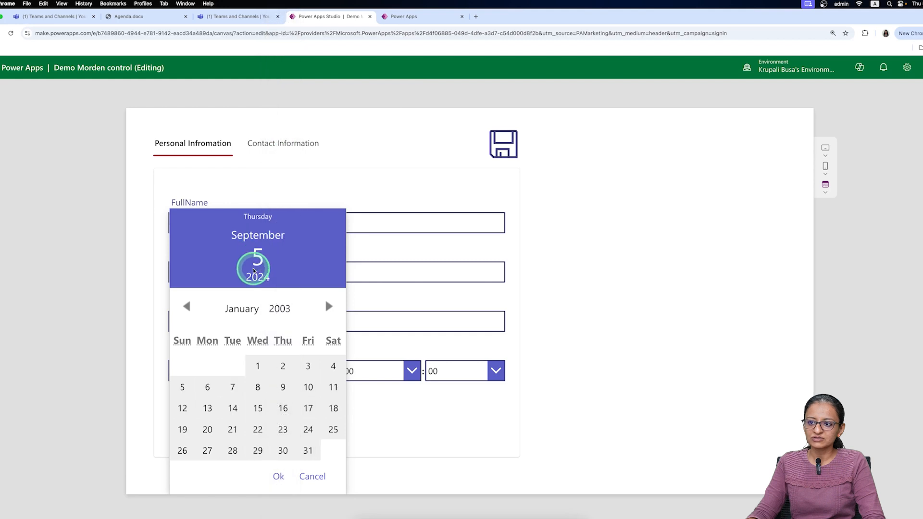
pyautogui.click(255, 370)
pyautogui.click(274, 476)
pyautogui.click(210, 407)
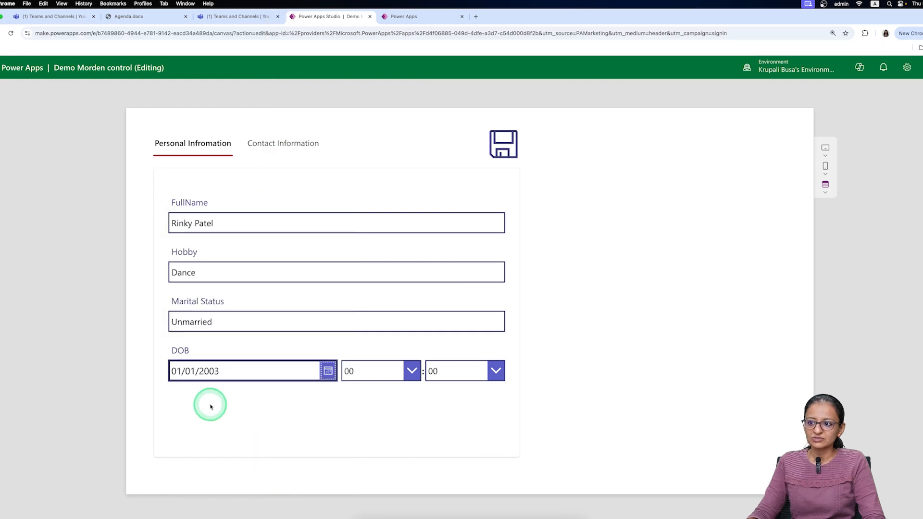
# - Enter a contact number and e-mail address, save the record, and bring up the JobSeekers table
pyautogui.click(260, 142)
pyautogui.click(231, 229)
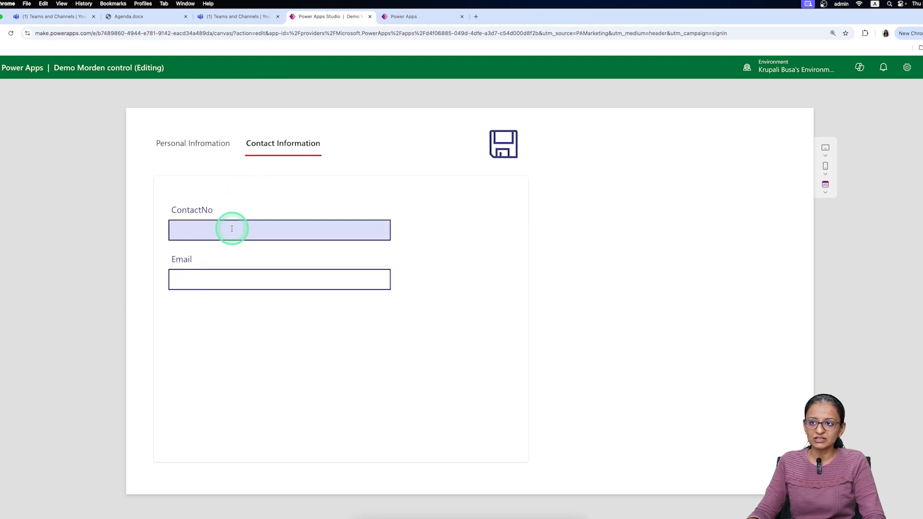
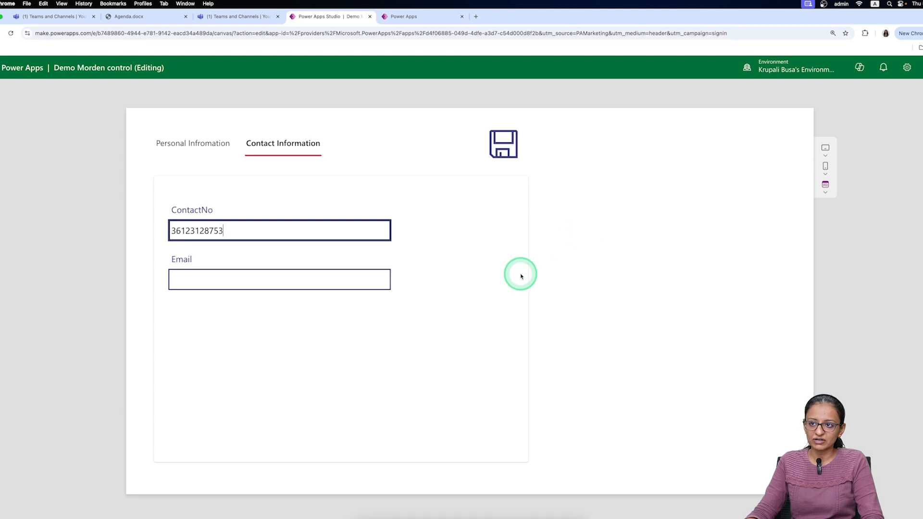
pyautogui.click(277, 280)
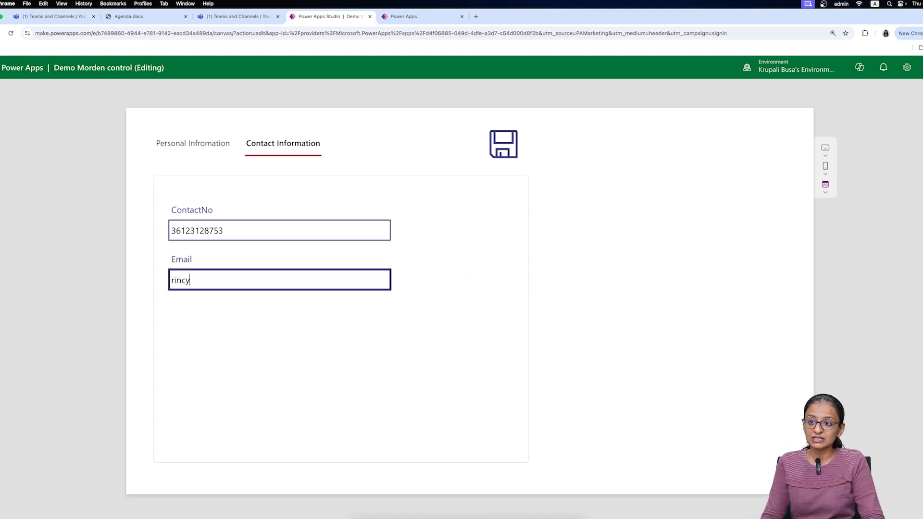
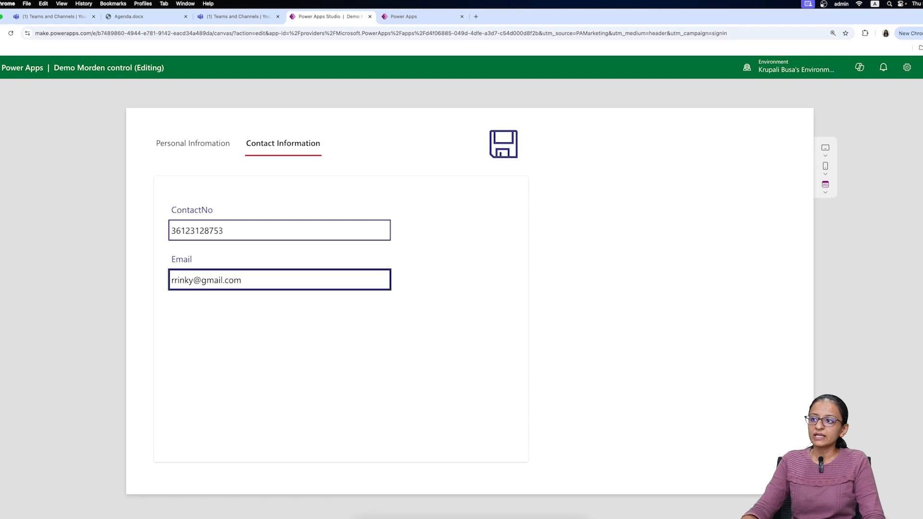
pyautogui.click(496, 145)
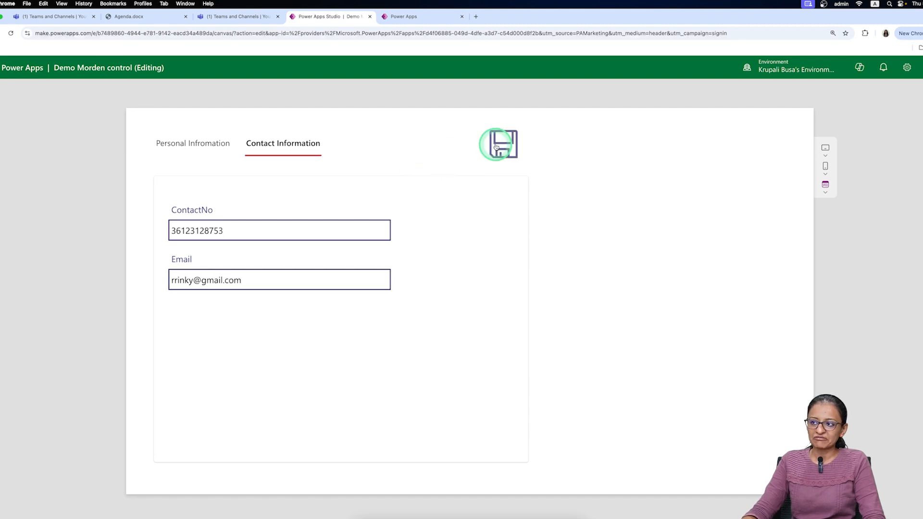
pyautogui.click(421, 18)
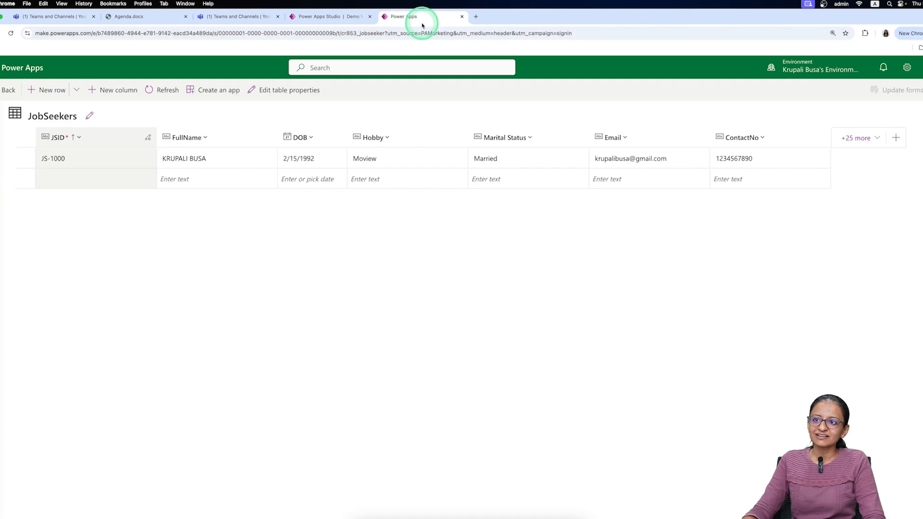
# - Refresh JobSeekers to see the new record, revisit the app's tabs, and select the save icon
pyautogui.click(162, 90)
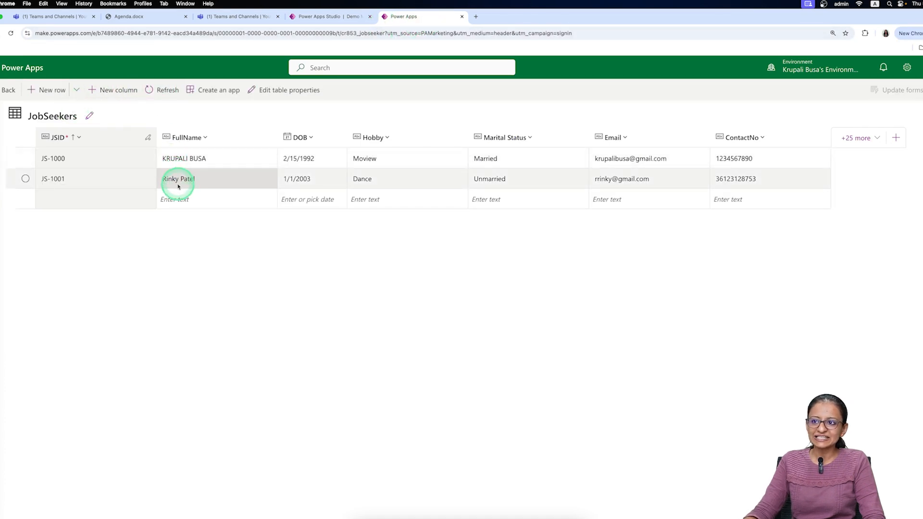
pyautogui.click(324, 16)
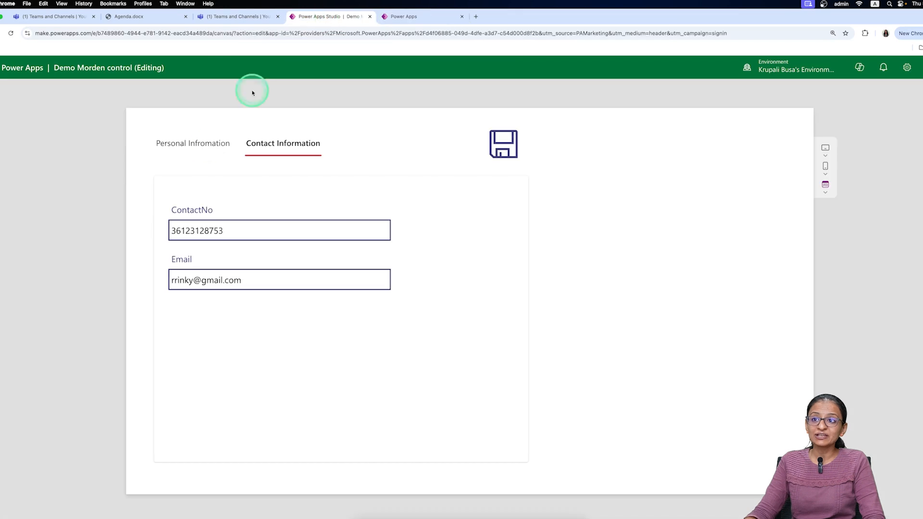
pyautogui.click(192, 151)
pyautogui.click(283, 144)
pyautogui.click(236, 148)
pyautogui.click(168, 143)
pyautogui.click(398, 17)
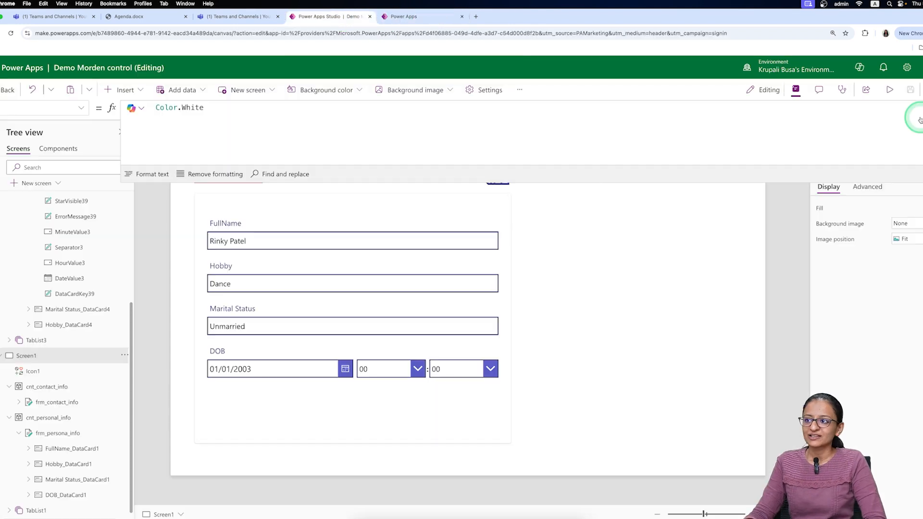
pyautogui.click(499, 166)
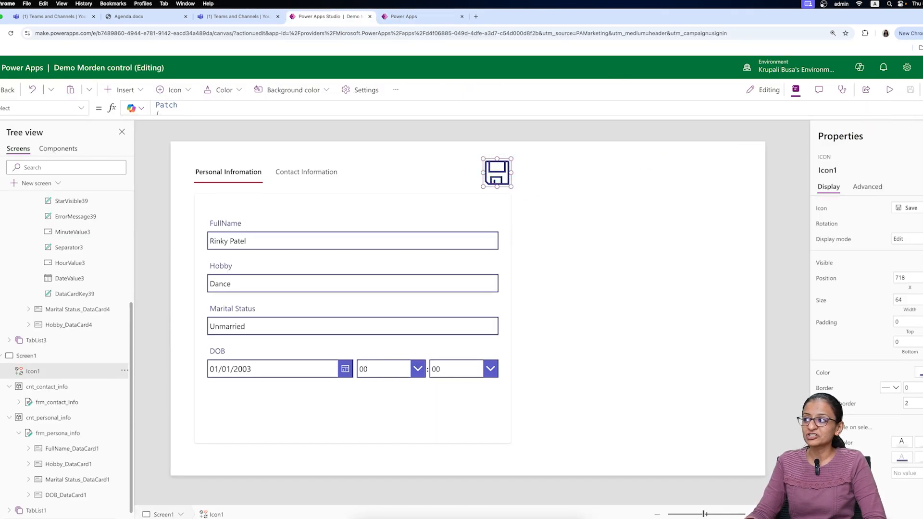
# - Review Icon1's Patch(JobSeekers, Defaults(JobSeekers), ...) formula, highlighting frm_persona_info.Updates, then collapse it
pyautogui.click(916, 108)
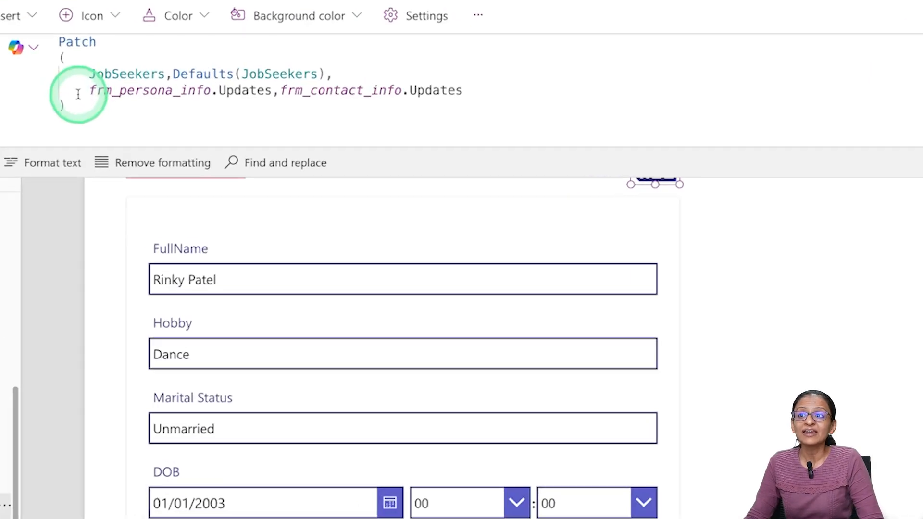
pyautogui.click(270, 133)
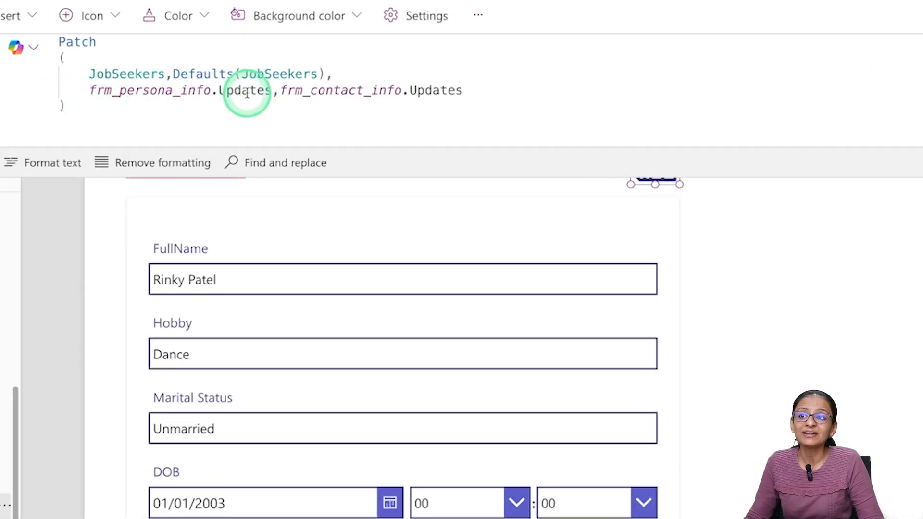
pyautogui.doubleClick(264, 134)
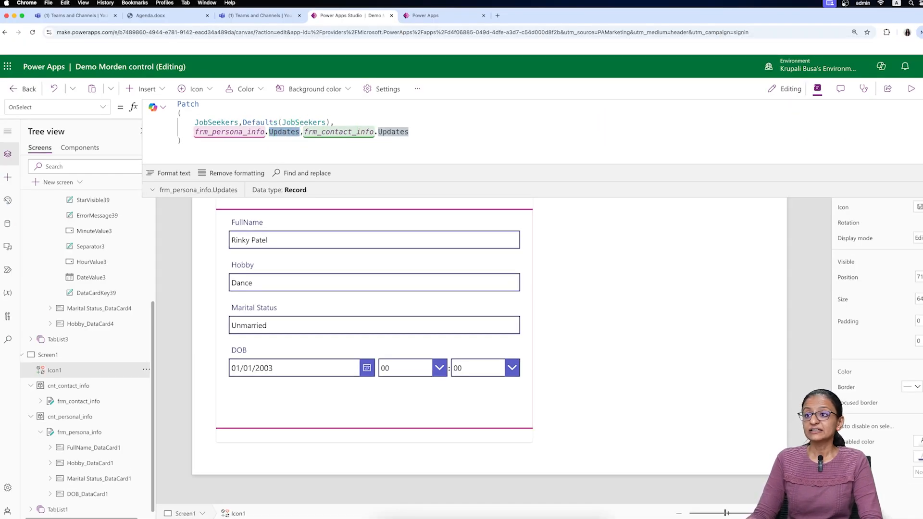
pyautogui.click(519, 171)
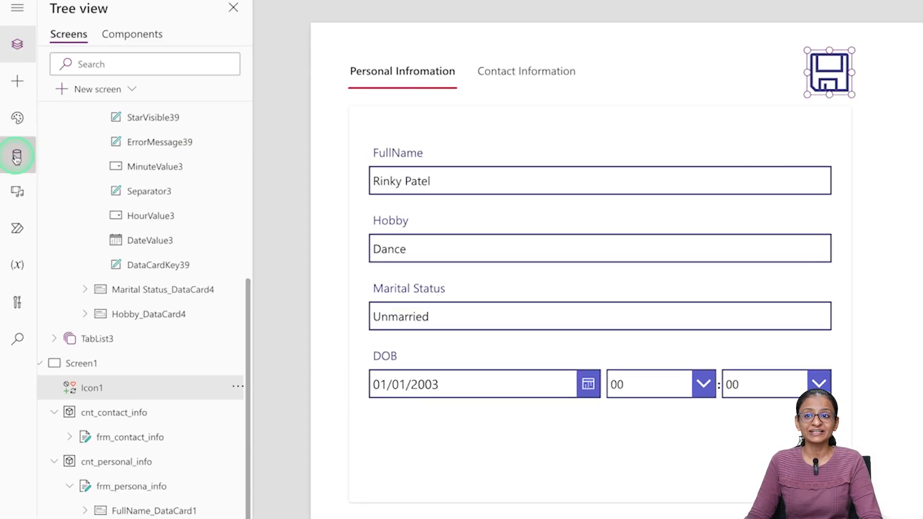
# - Browse the SharePoint connector's lists on the knowhow site, then close without adding any
pyautogui.click(16, 156)
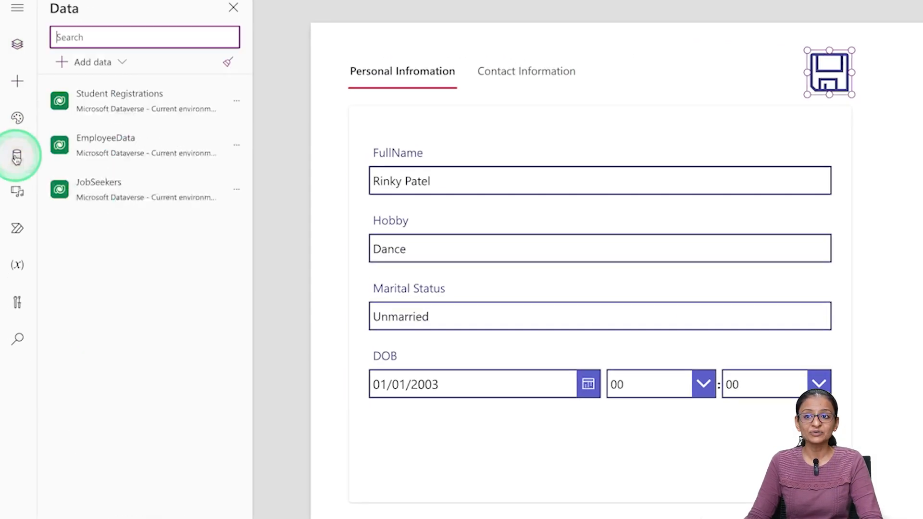
pyautogui.click(94, 64)
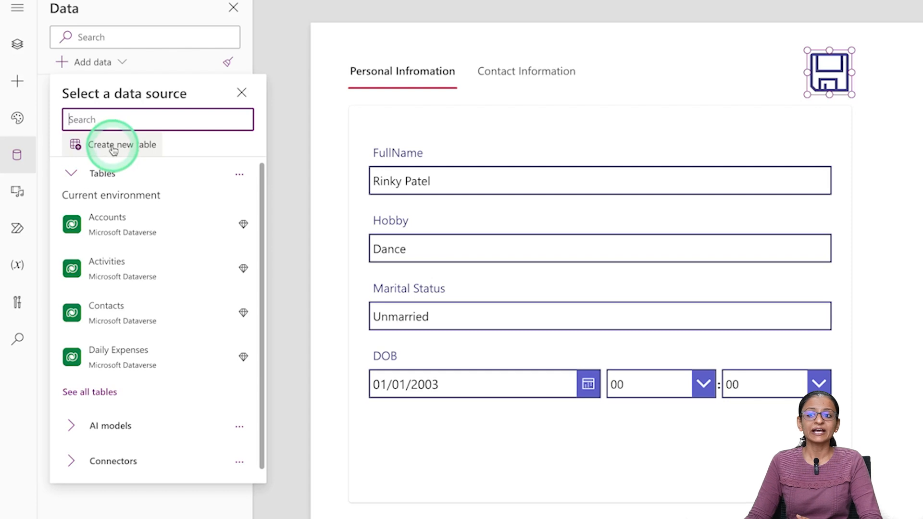
pyautogui.click(102, 461)
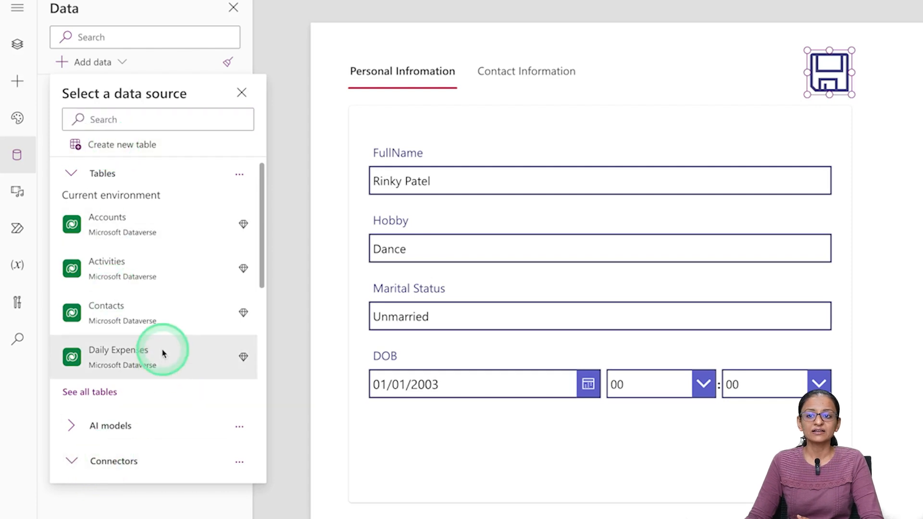
pyautogui.scroll(-10, 165, 327)
pyautogui.click(108, 120)
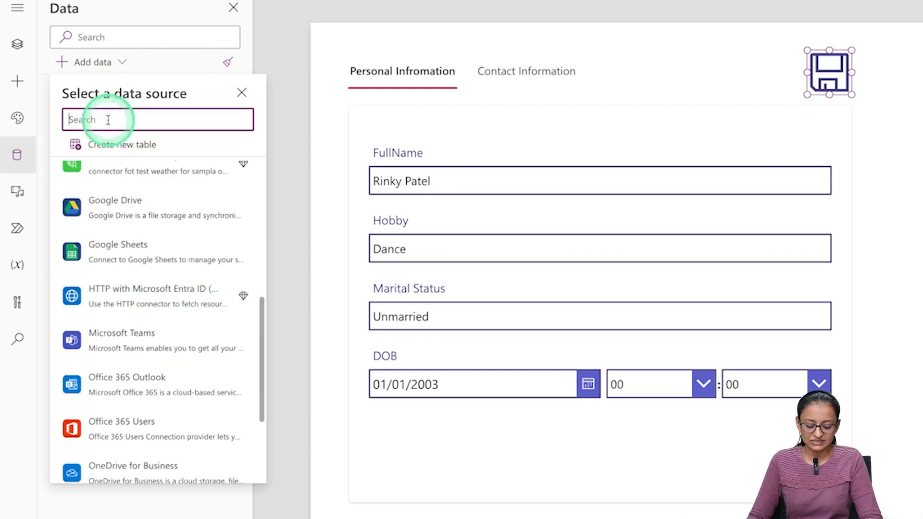
pyautogui.write('sharepoint')
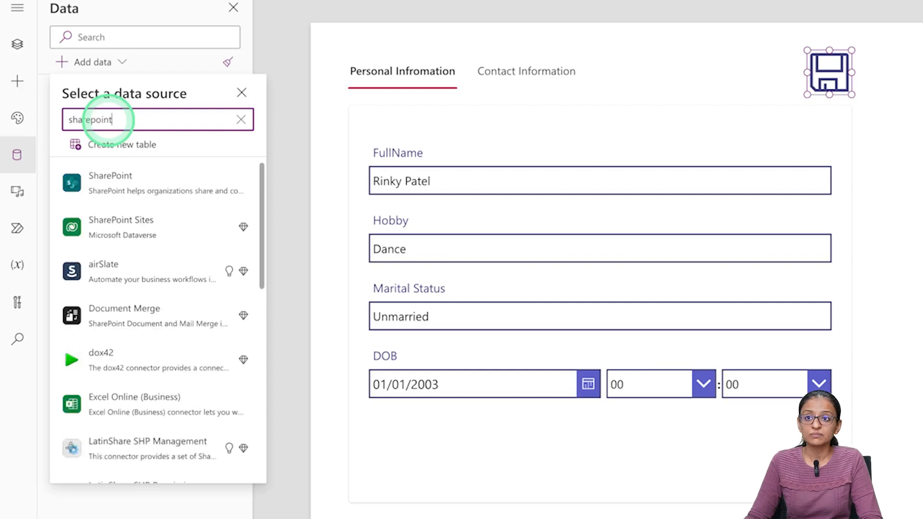
pyautogui.click(118, 182)
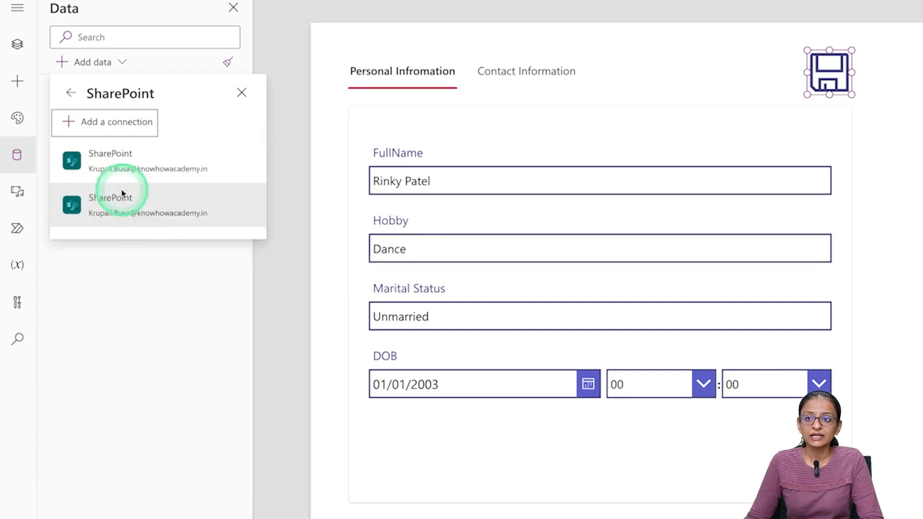
pyautogui.click(123, 170)
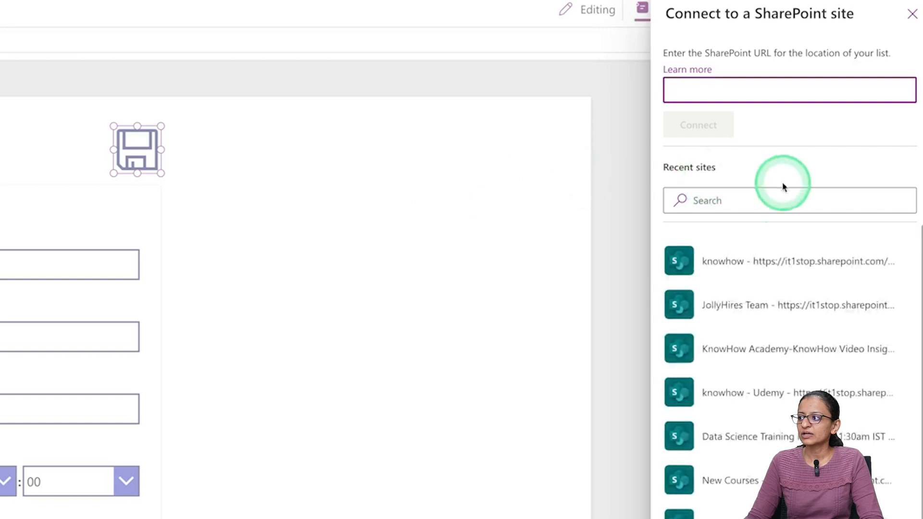
pyautogui.click(769, 260)
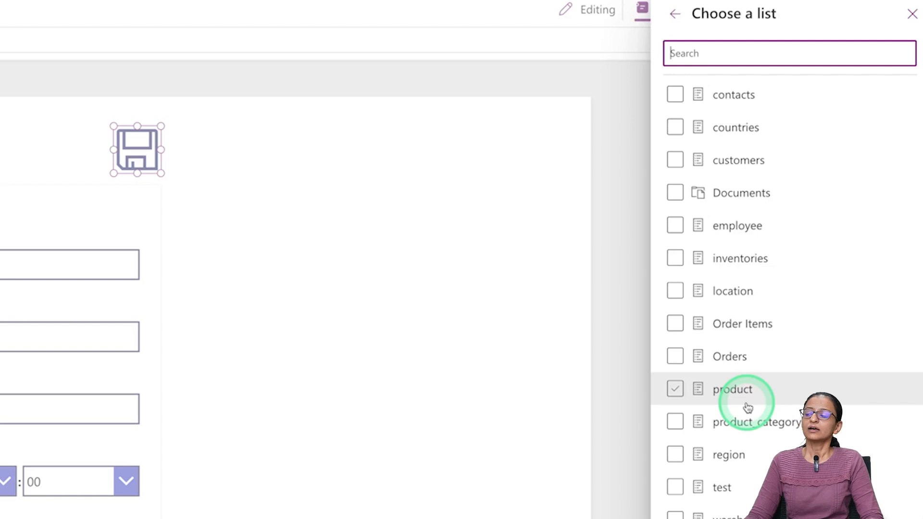
pyautogui.click(913, 19)
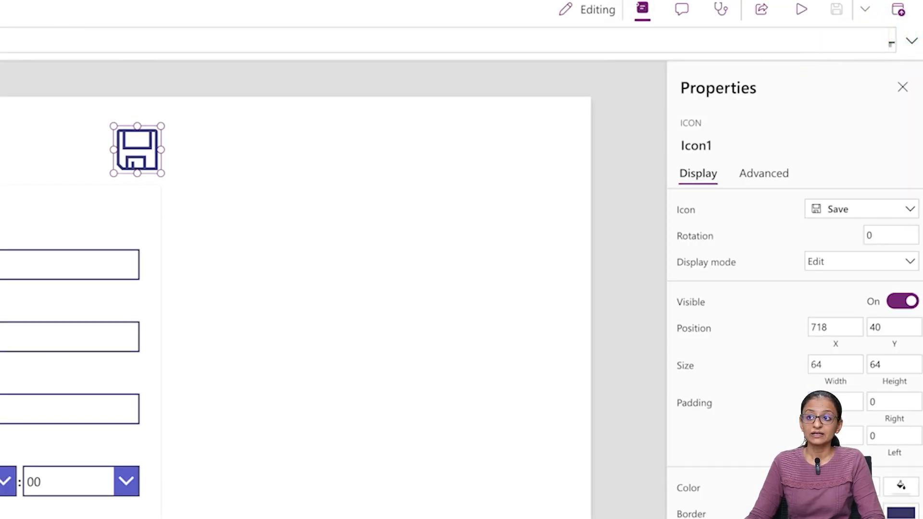
pyautogui.click(551, 88)
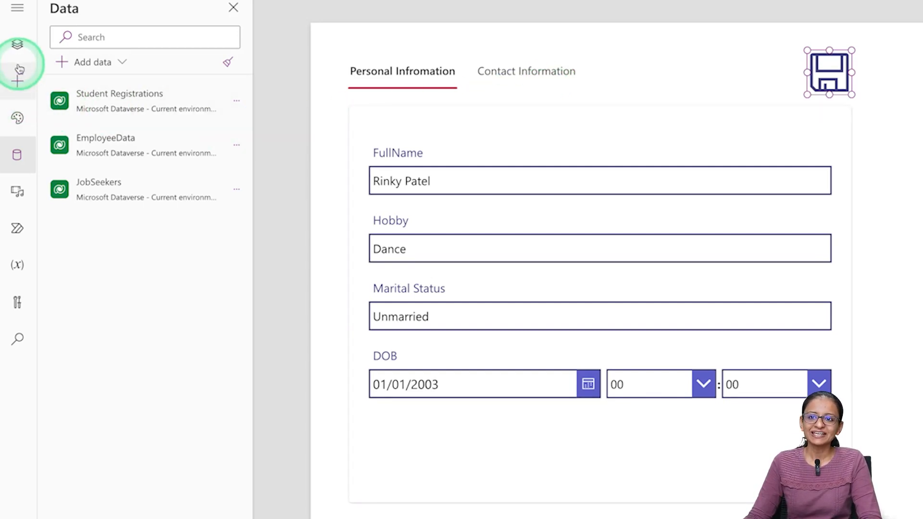
# - Search data sources for 'student' and add the STUDENT_TBL Dataverse table
pyautogui.click(19, 163)
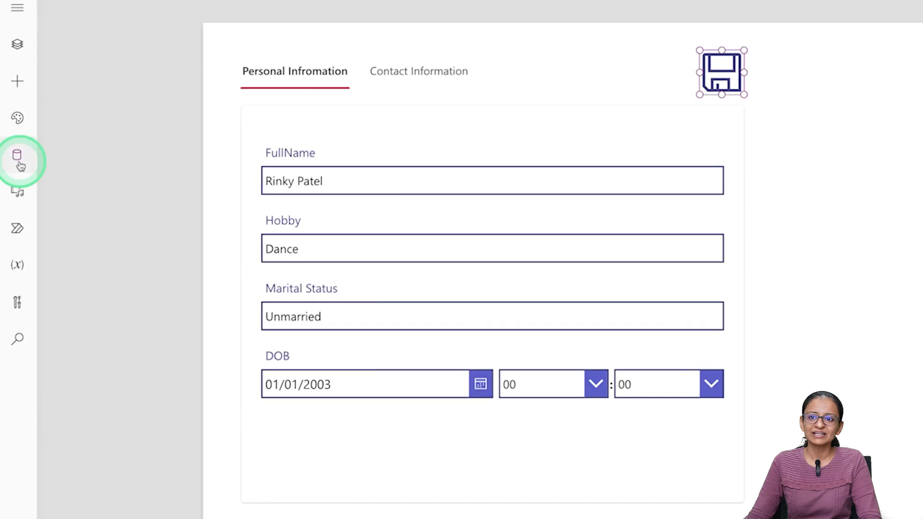
pyautogui.click(19, 164)
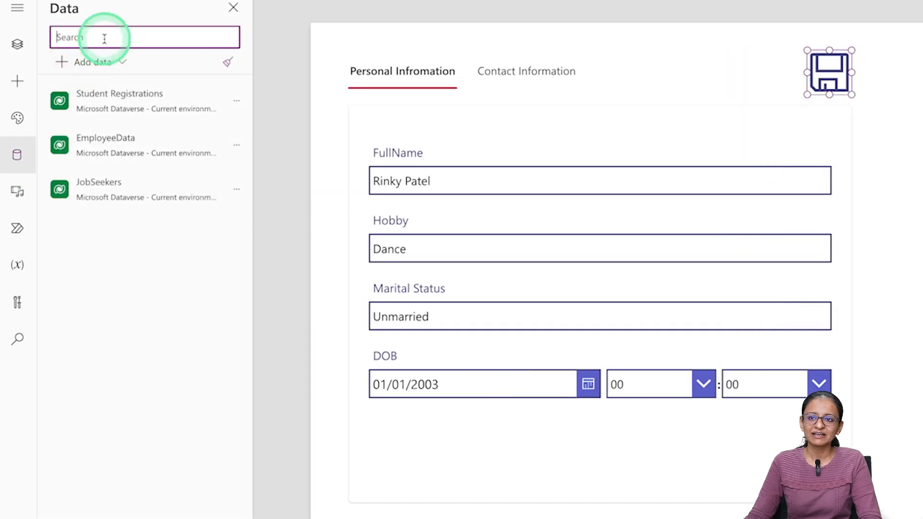
pyautogui.click(96, 73)
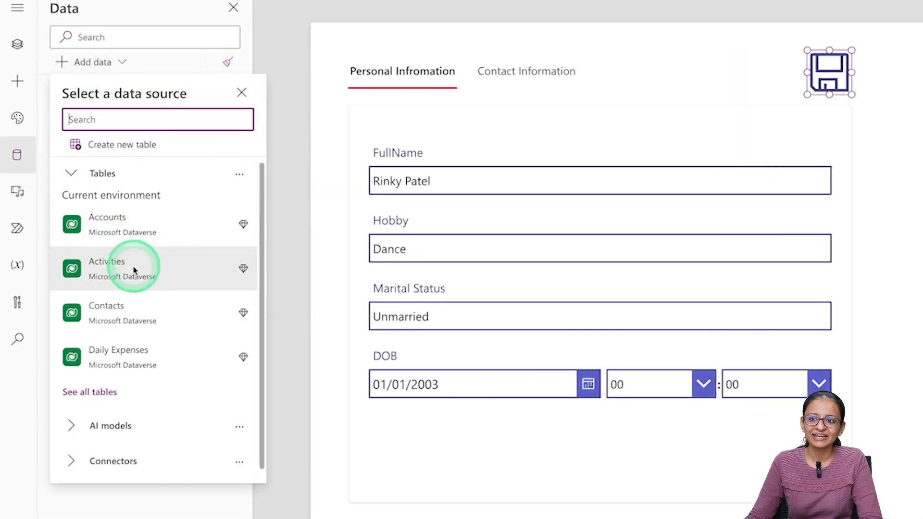
pyautogui.write('student')
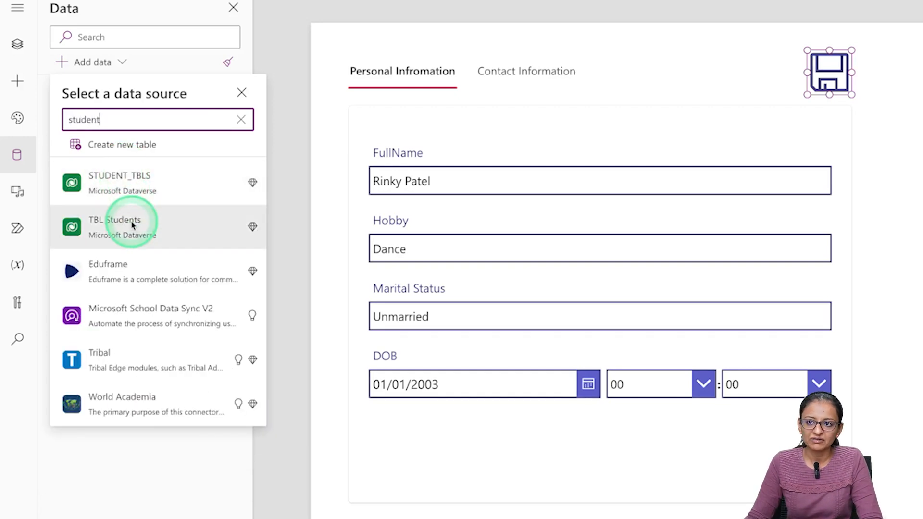
pyautogui.click(144, 184)
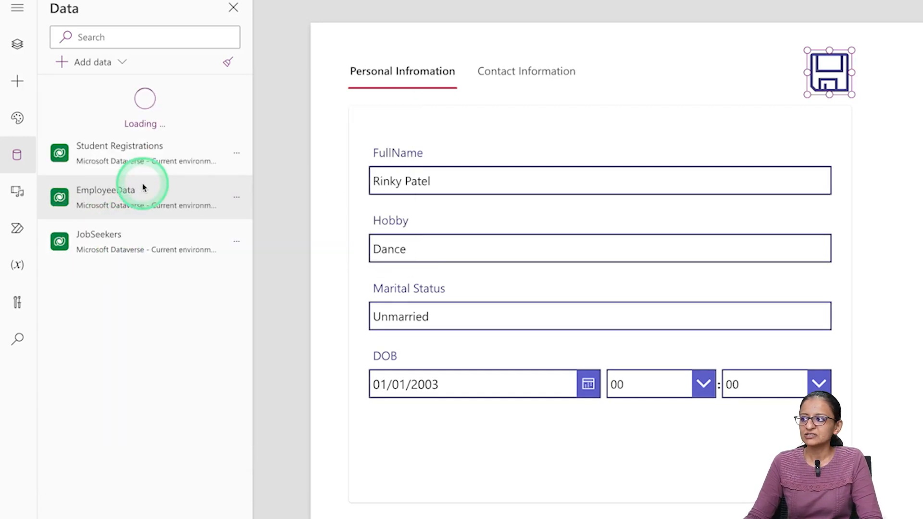
# - Delete the tab list's Items Table formula and bring up the data source choices
pyautogui.click(652, 77)
pyautogui.click(842, 187)
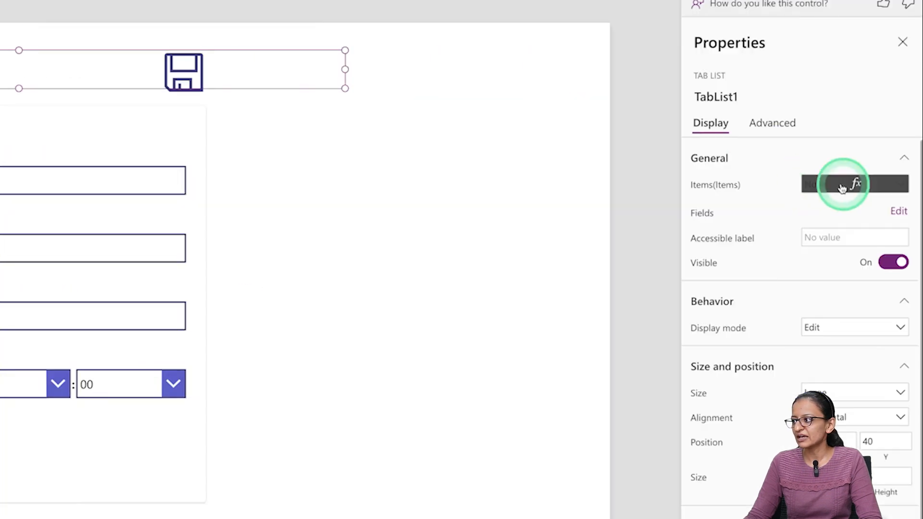
pyautogui.click(919, 31)
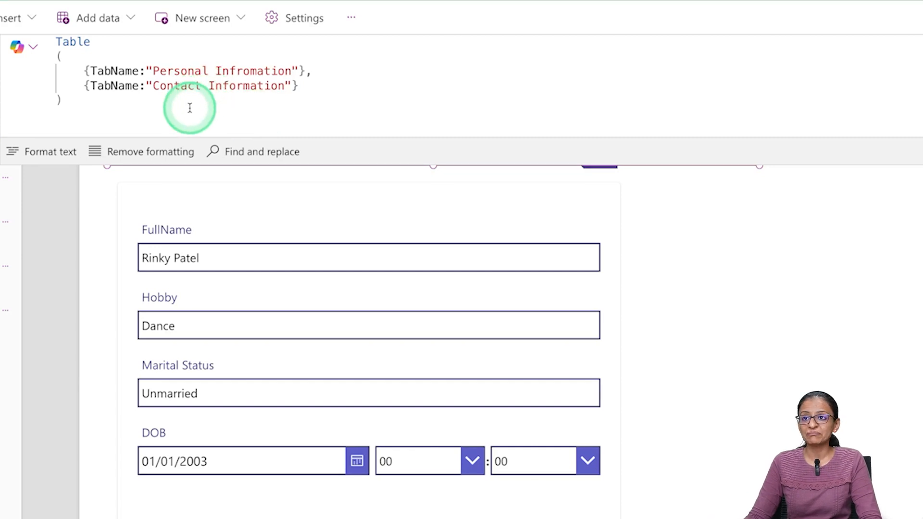
pyautogui.moveTo(80, 107); pyautogui.dragTo(36, 25)
pyautogui.hotkey('ctrl', 'c')
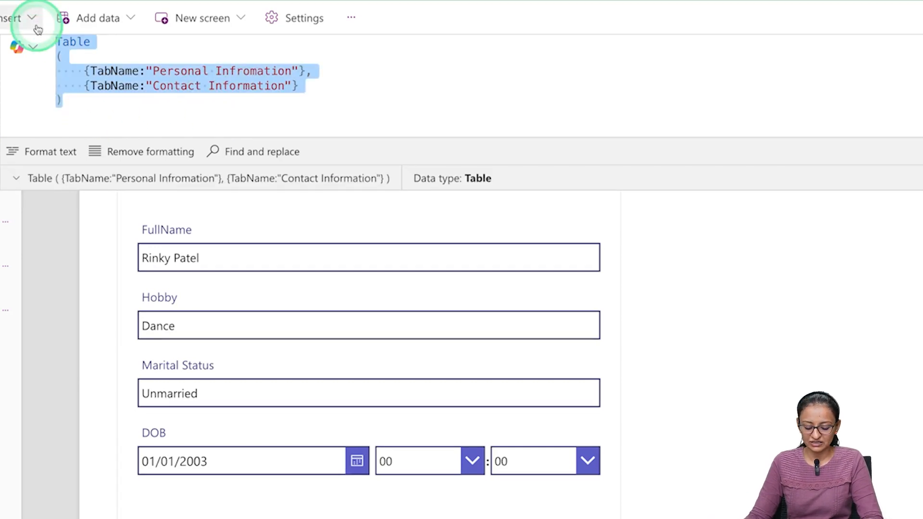
pyautogui.press('Delete')
pyautogui.click(96, 18)
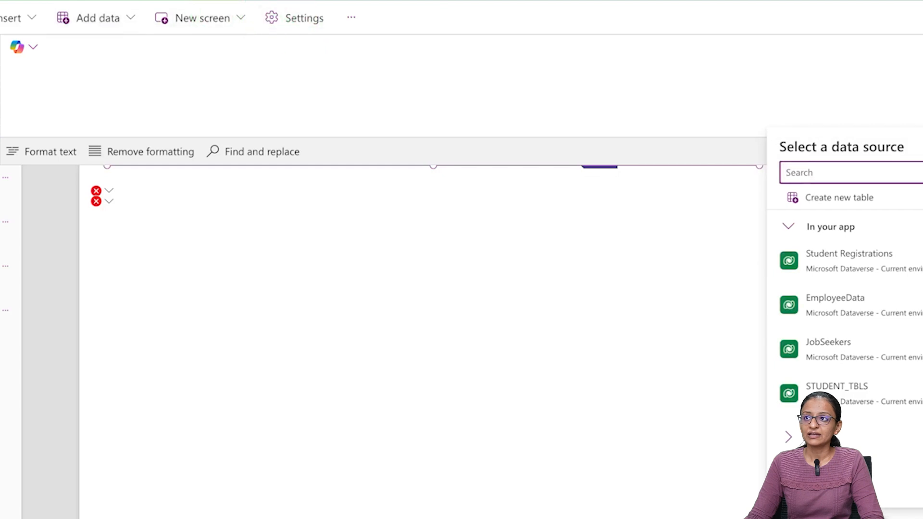
# - Open a new browser tab with an empty address bar
pyautogui.press('super+t')
pyautogui.write('o')
pyautogui.press('BackSpace')
# - Search Google for 'online notepad', open onlinenotepad.org, and paste the Table formula there
pyautogui.write('notepad++')
pyautogui.click(166, 78)
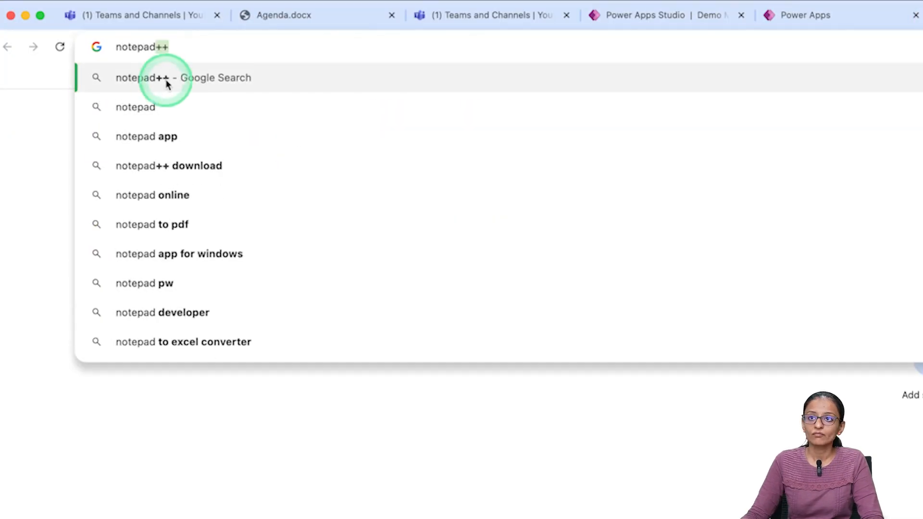
pyautogui.tripleClick(238, 124)
pyautogui.write('online notepad')
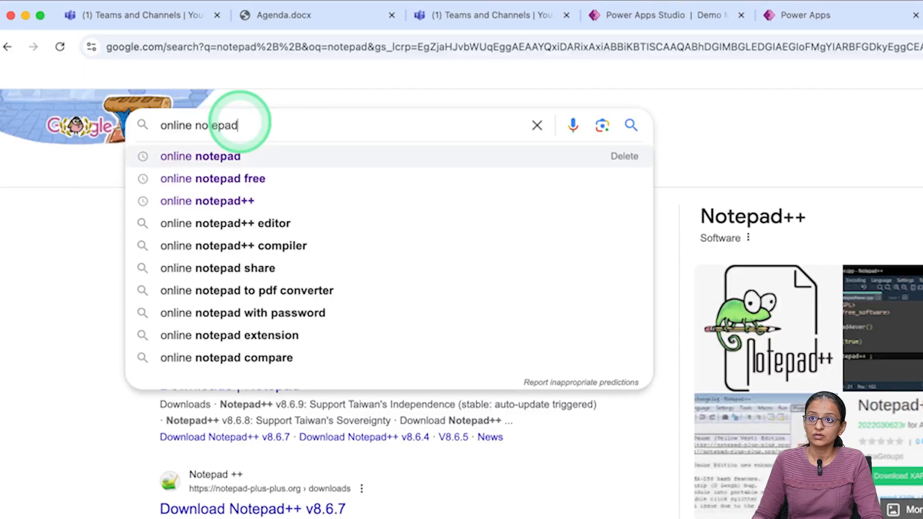
pyautogui.press('Return')
pyautogui.click(234, 255)
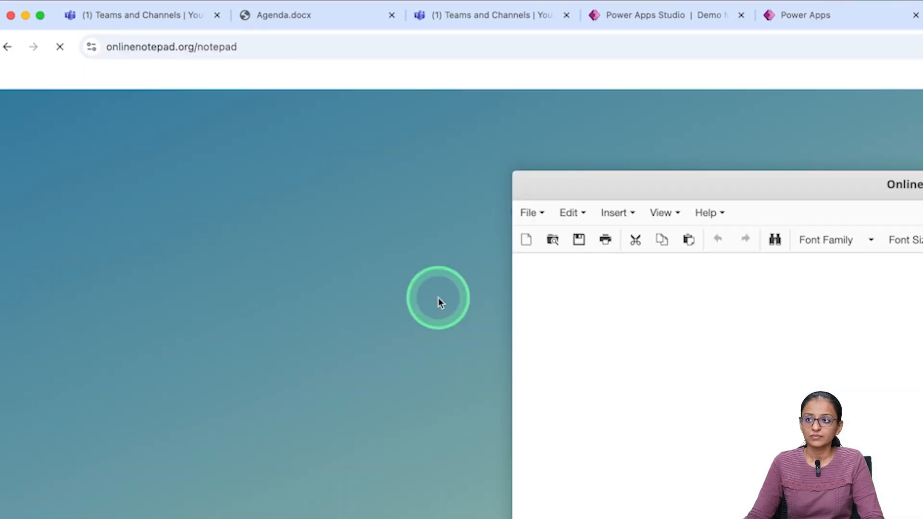
pyautogui.hotkey('ctrl', 'v')
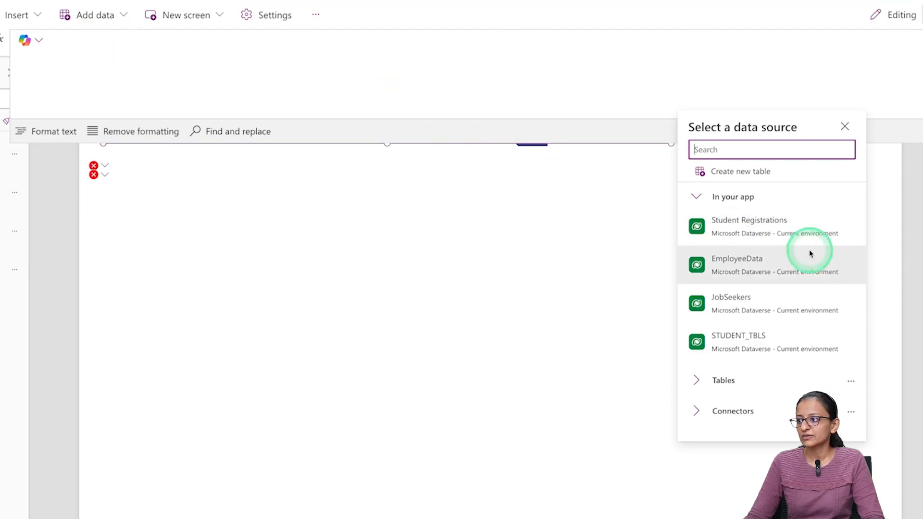
# - Bind the tab list to STUDENT_TBLS, inspect its fields, and select the notepad's Table formula
pyautogui.click(766, 350)
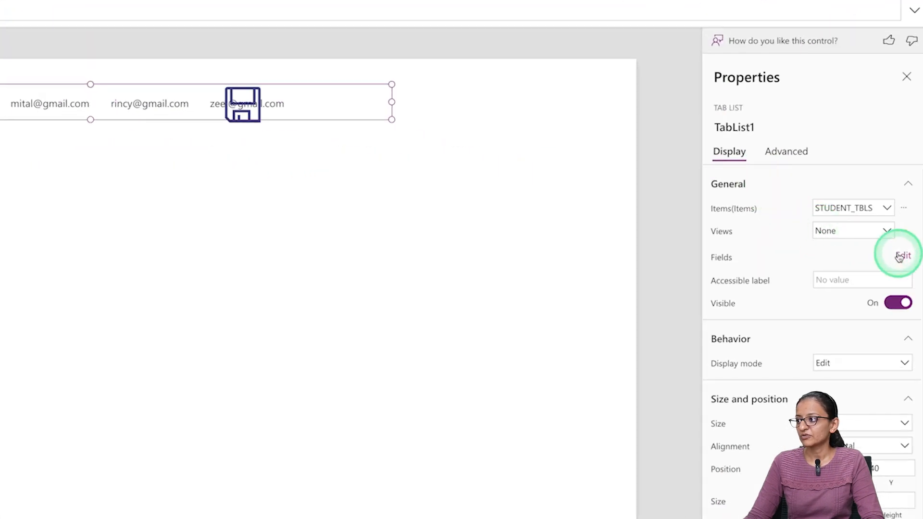
pyautogui.click(899, 258)
pyautogui.click(513, 82)
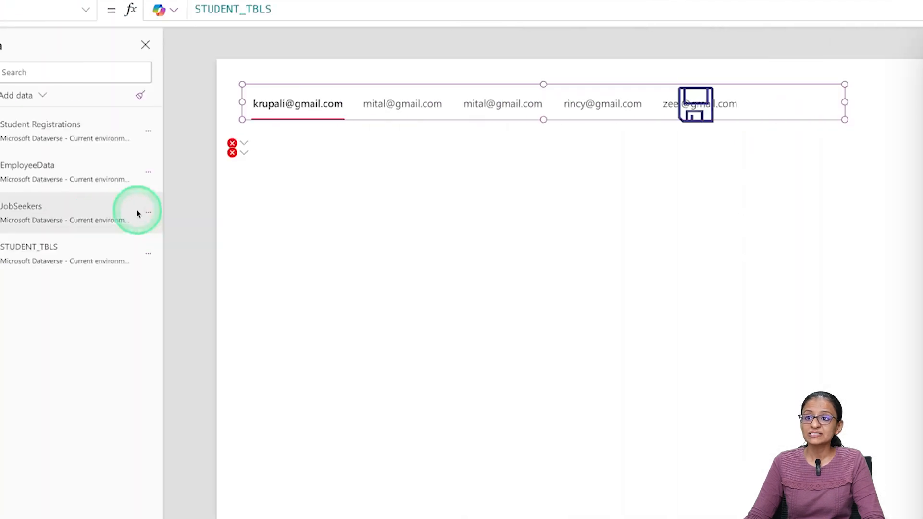
pyautogui.click(298, 148)
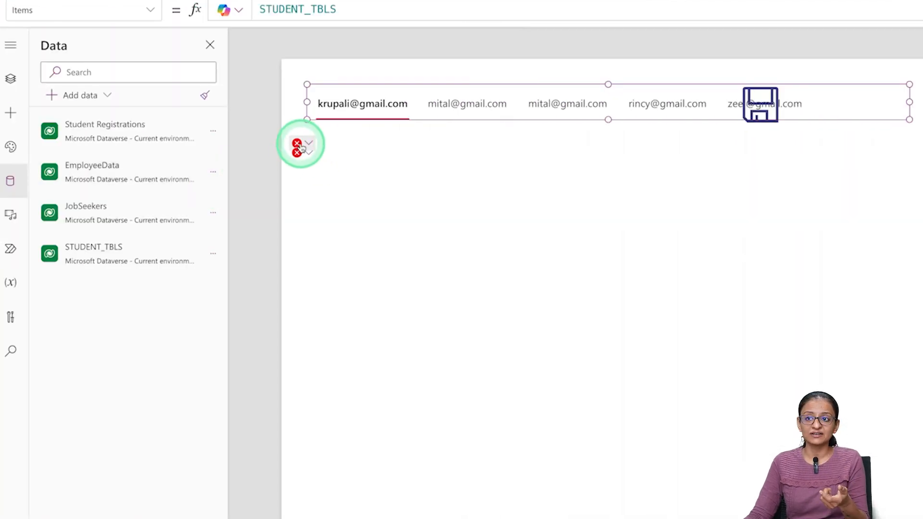
pyautogui.moveTo(300, 147)
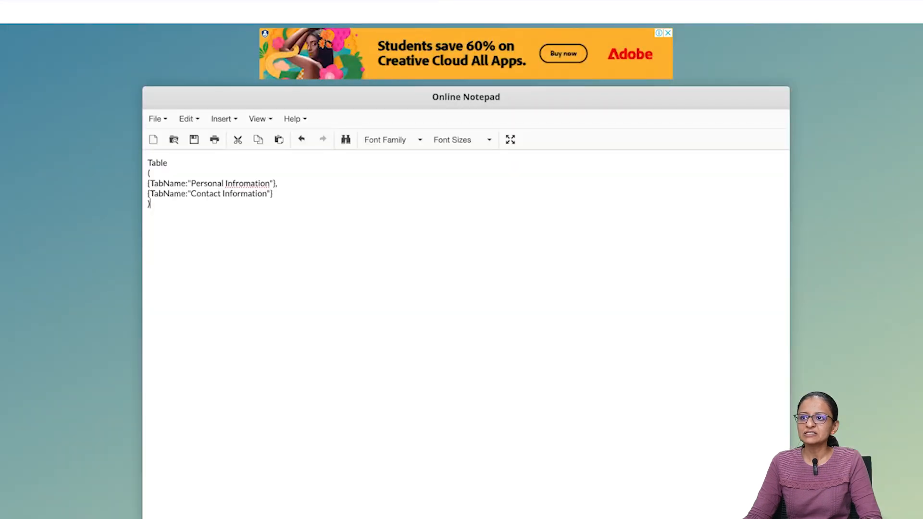
pyautogui.click(276, 190)
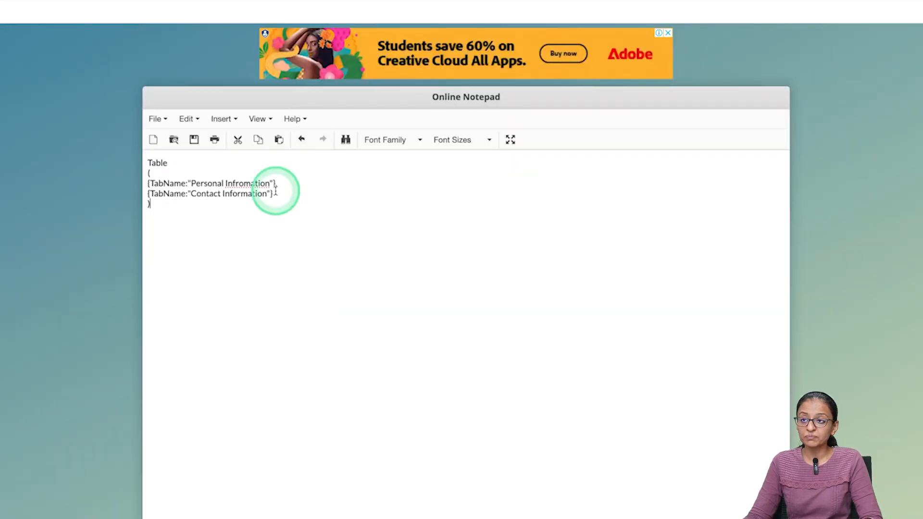
pyautogui.hotkey('ctrl', 'a')
pyautogui.hotkey('ctrl', 'c')
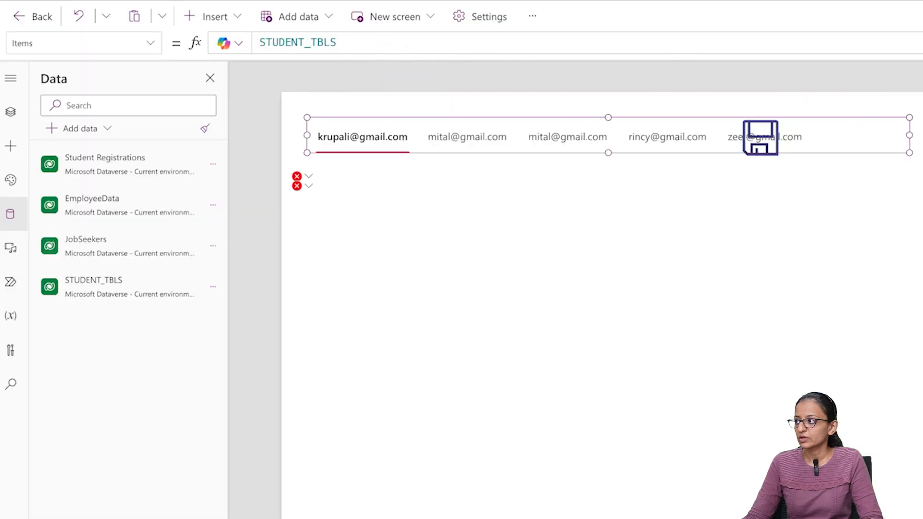
# - Replace the tab list's STUDENT_TBLS Items with the copied Table formula and save the app
pyautogui.click(356, 42)
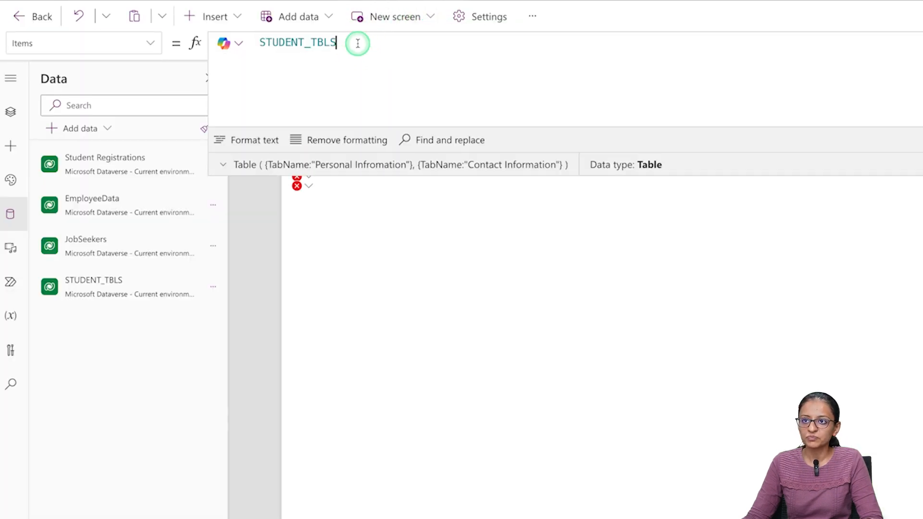
pyautogui.hotkey('ctrl', 'a')
pyautogui.hotkey('ctrl', 'v')
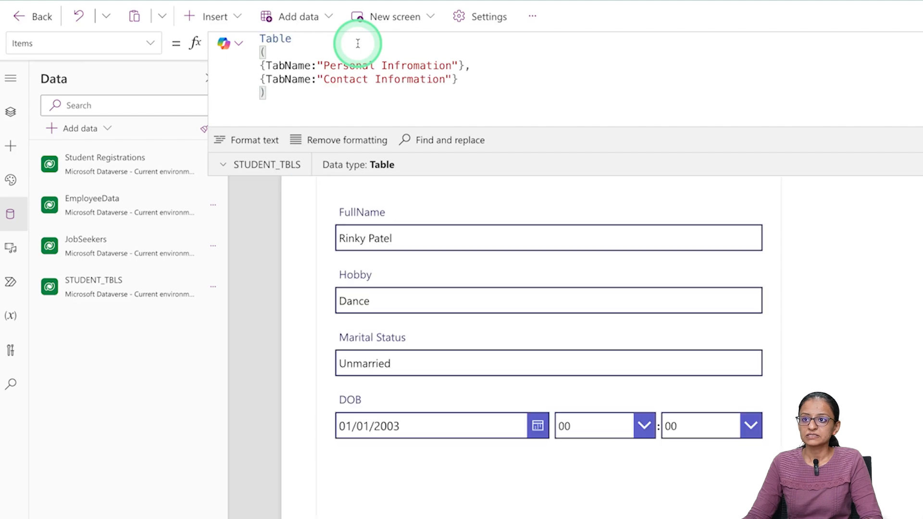
pyautogui.hotkey('ctrl', 's')
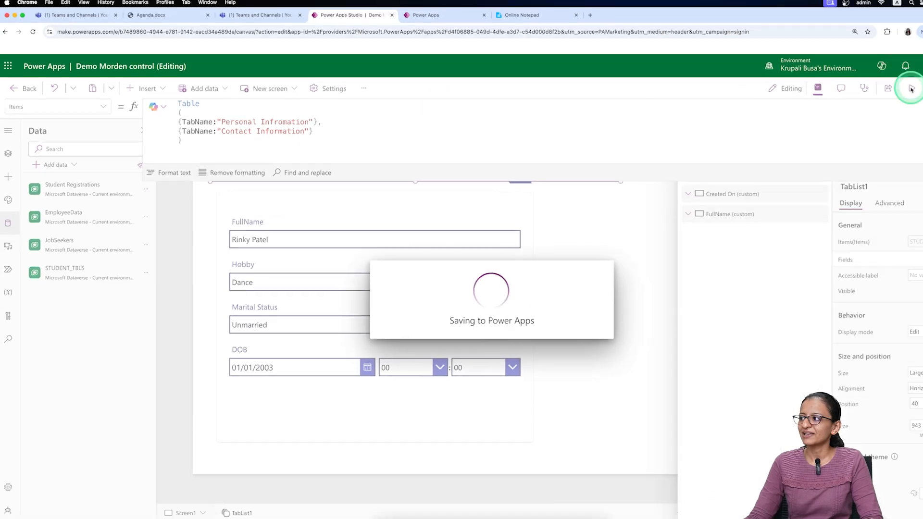
# - Preview the app, return to editing, and select the tab list
pyautogui.click(912, 90)
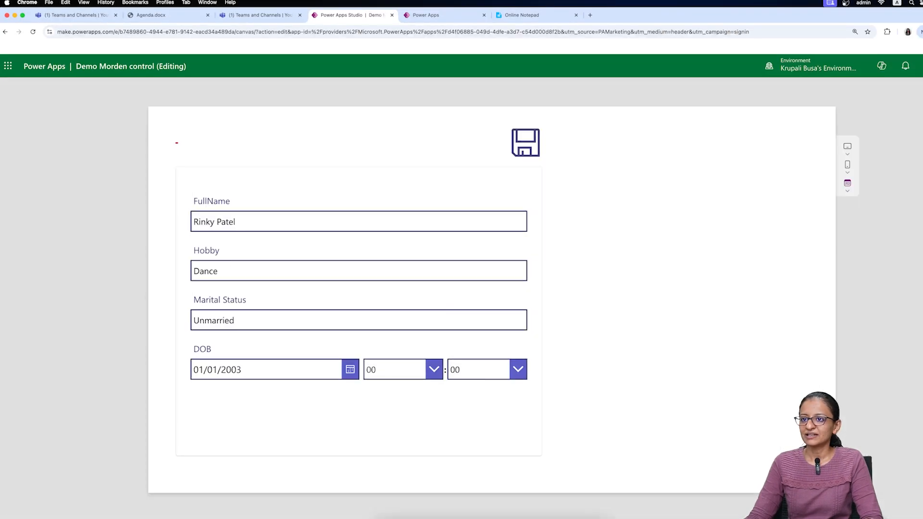
pyautogui.press('Escape')
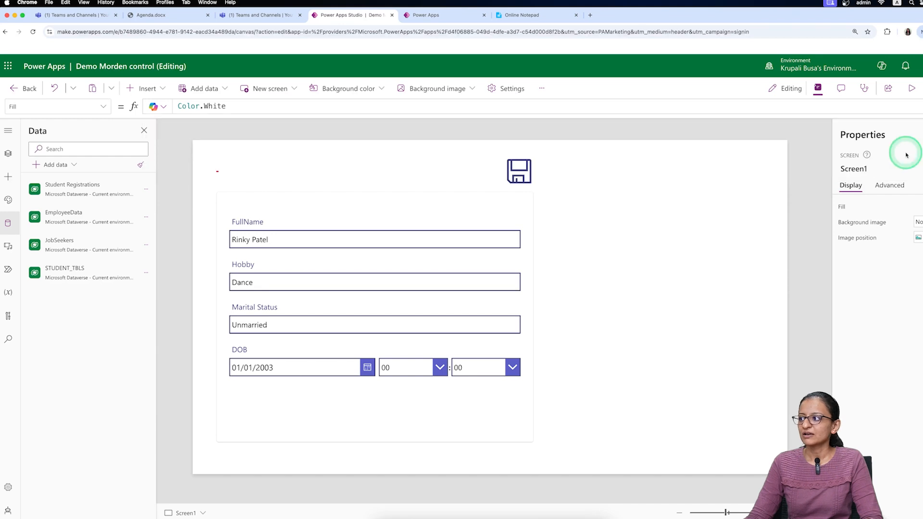
pyautogui.click(301, 163)
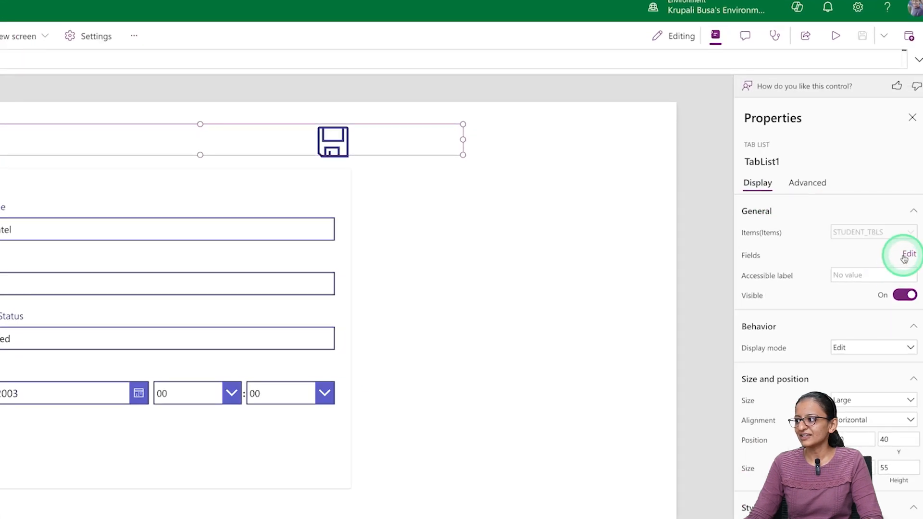
# - Remove the Email, Created On and FullName fields from the tab list
pyautogui.click(908, 254)
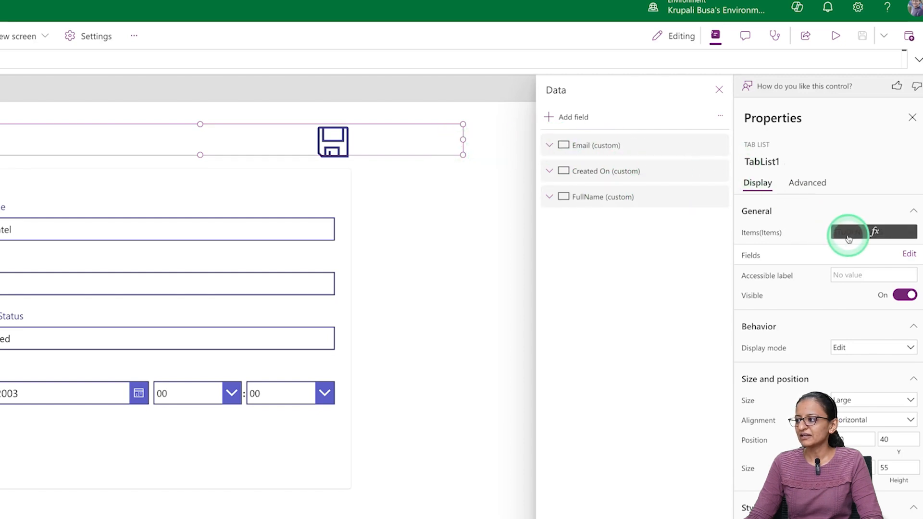
pyautogui.click(868, 234)
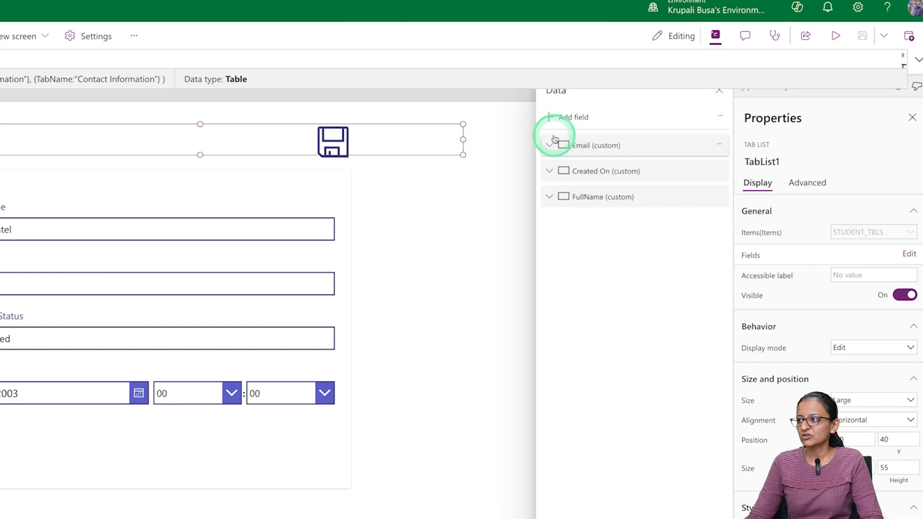
pyautogui.click(719, 144)
pyautogui.click(739, 210)
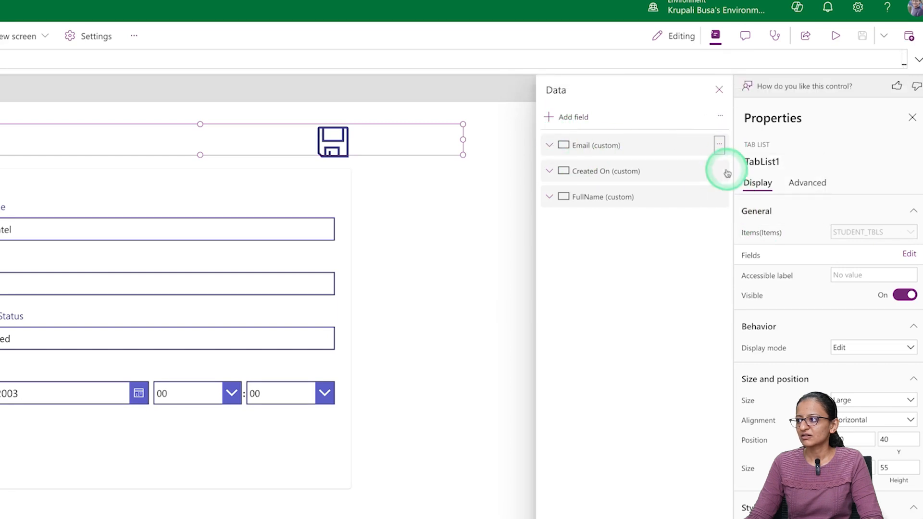
pyautogui.click(719, 144)
pyautogui.click(739, 210)
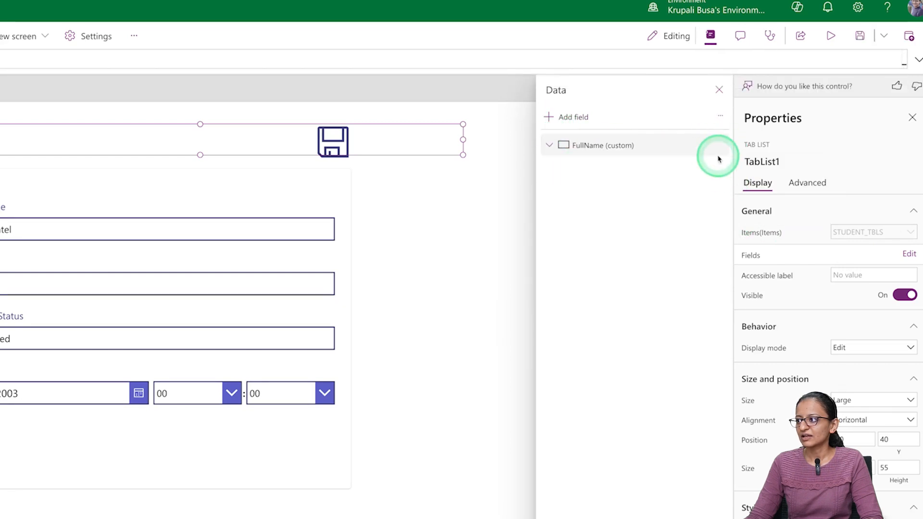
pyautogui.click(721, 144)
pyautogui.click(735, 186)
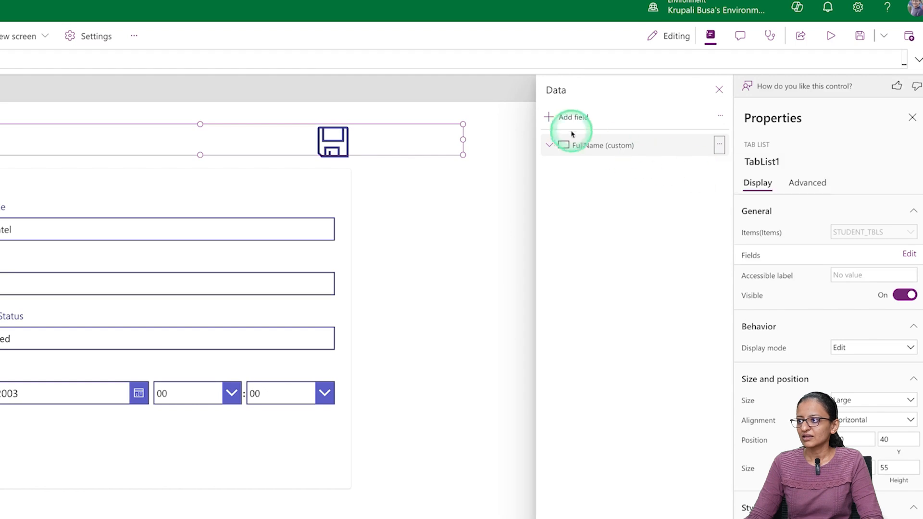
# - Add the TabName field to the tab list and save the app
pyautogui.click(552, 118)
pyautogui.click(567, 193)
pyautogui.click(574, 220)
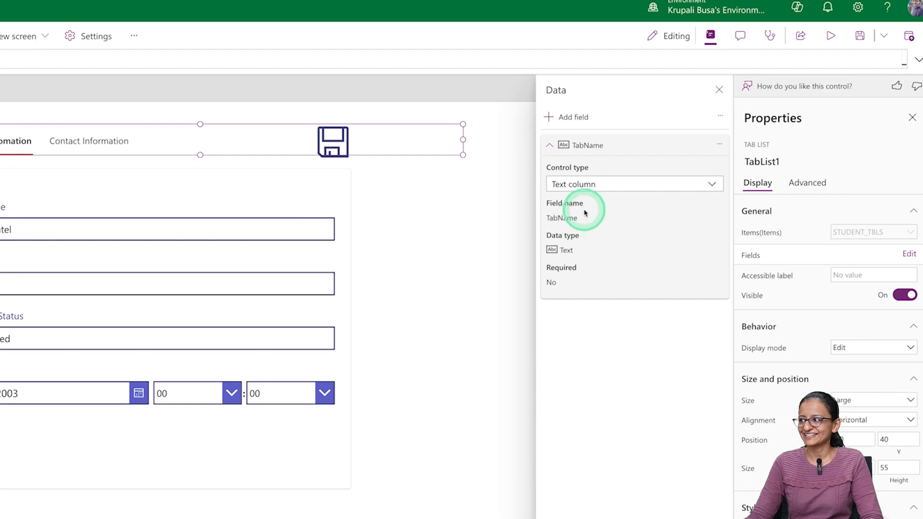
pyautogui.click(861, 37)
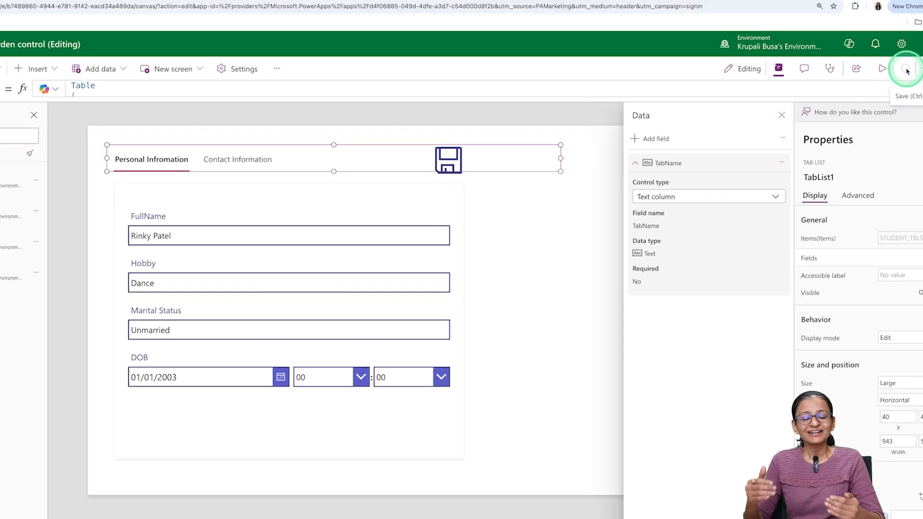
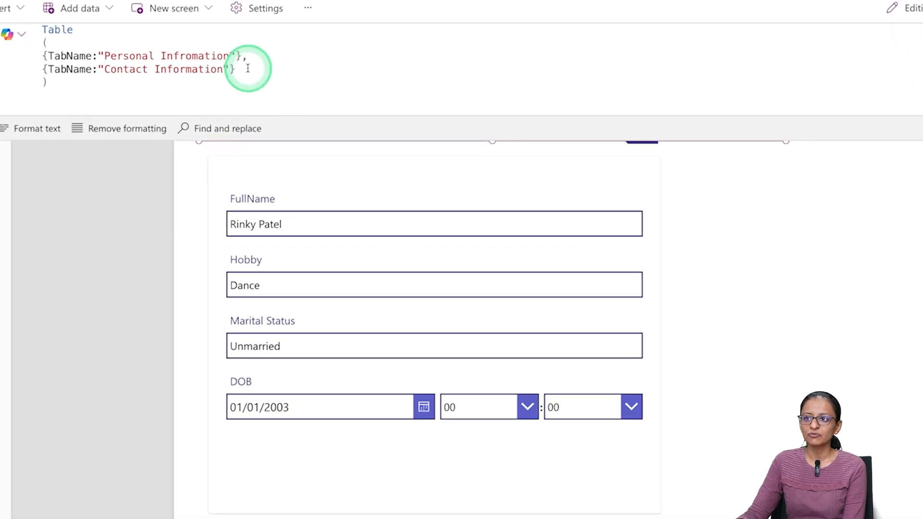
# - Append a record with TabName "Education Info" after Contact Information in the tab list's Items formula
pyautogui.click(325, 129)
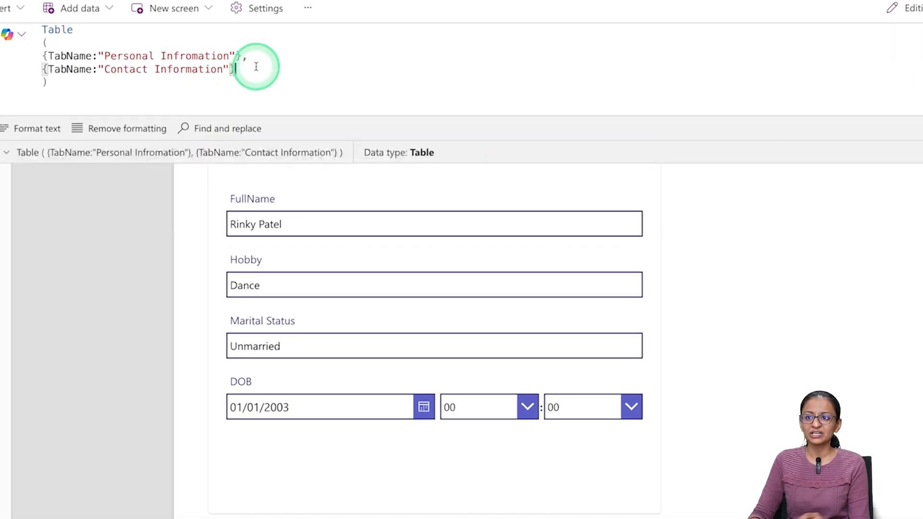
pyautogui.press('BackSpace')
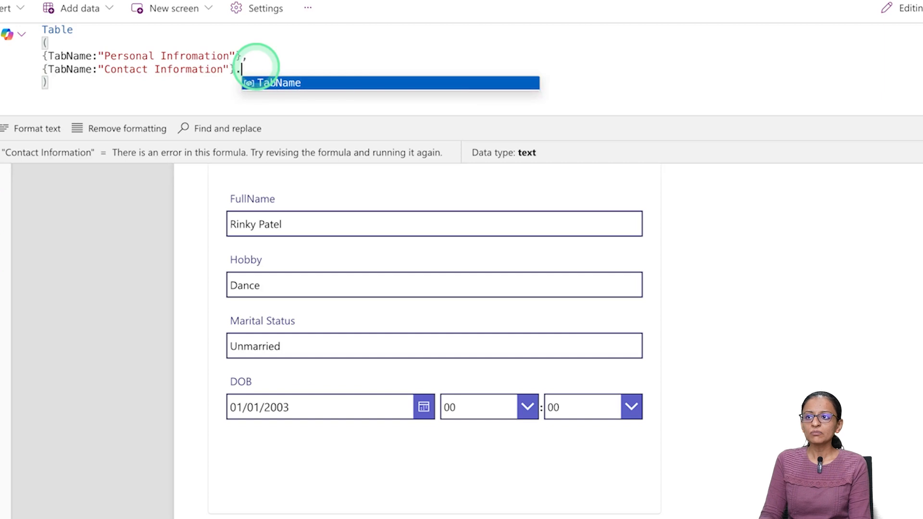
pyautogui.write(', ')
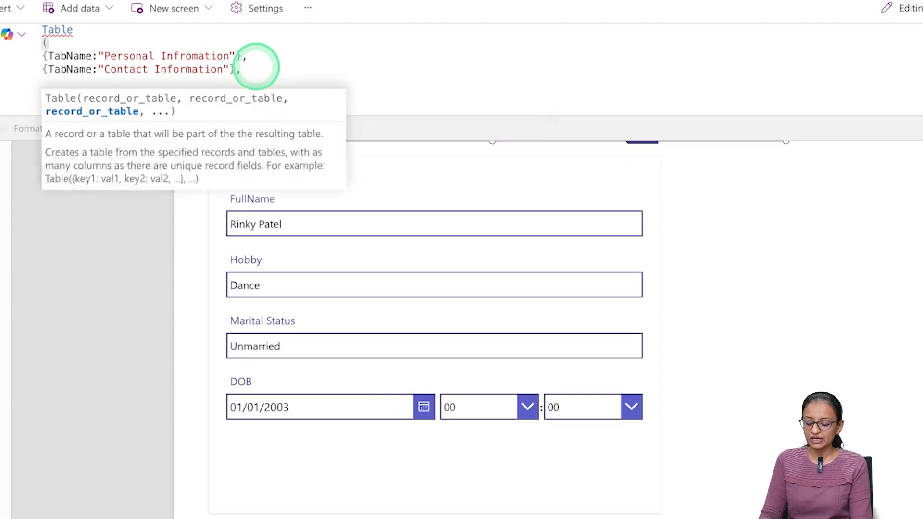
pyautogui.write('{tab')
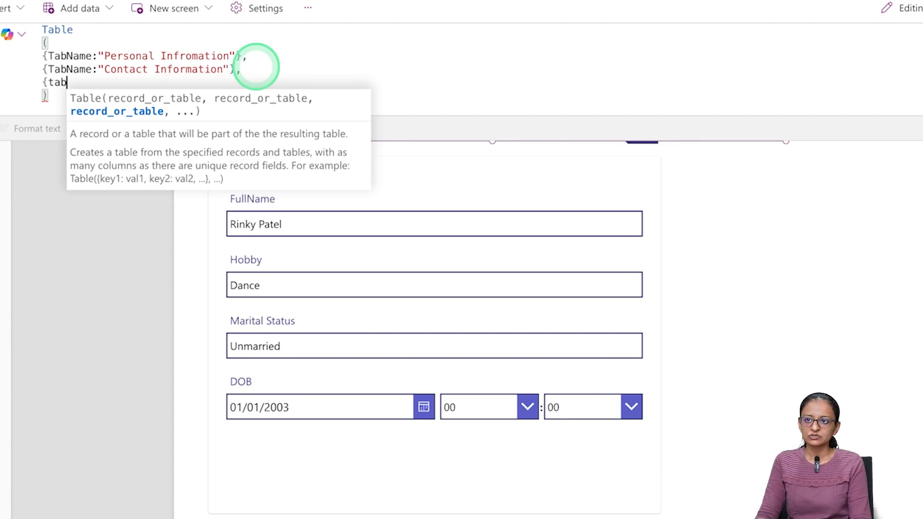
pyautogui.press('BackSpace')
pyautogui.press('BackSpace')
pyautogui.press('BackSpace')
pyautogui.write('Tab')
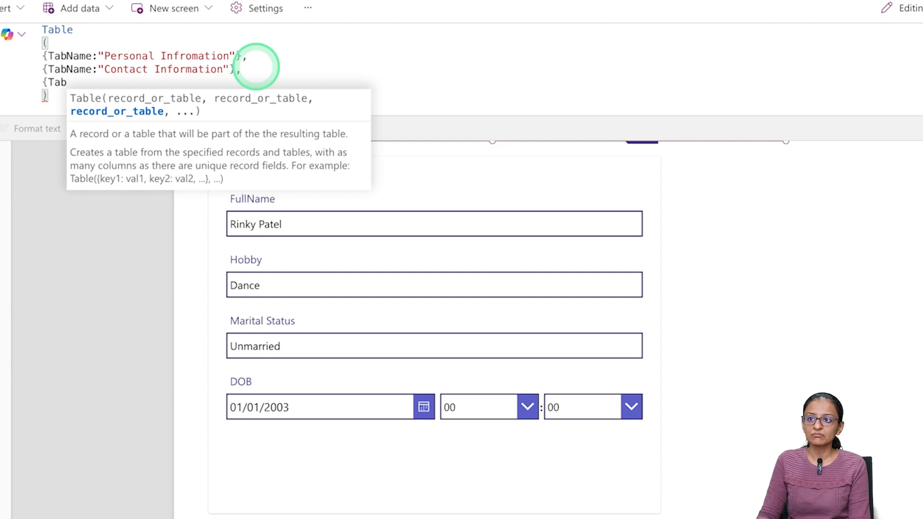
pyautogui.write('Name:"')
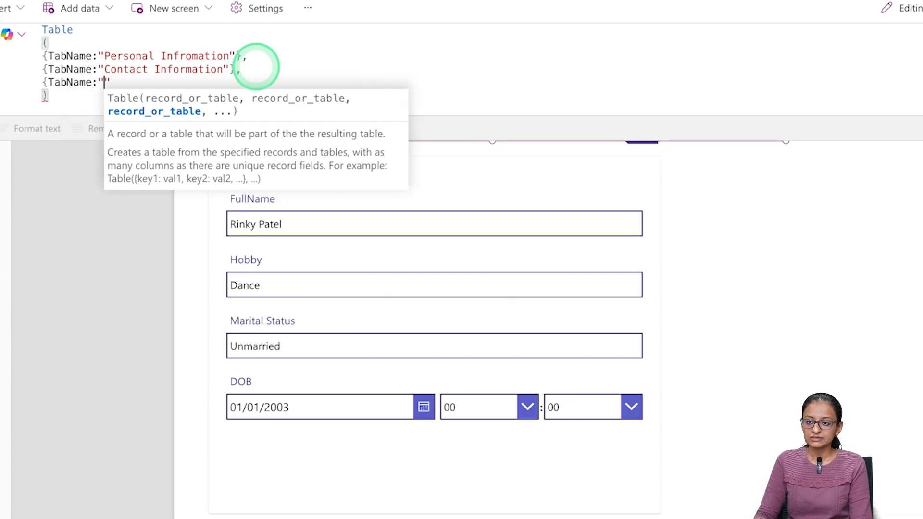
pyautogui.write('Education IONf')
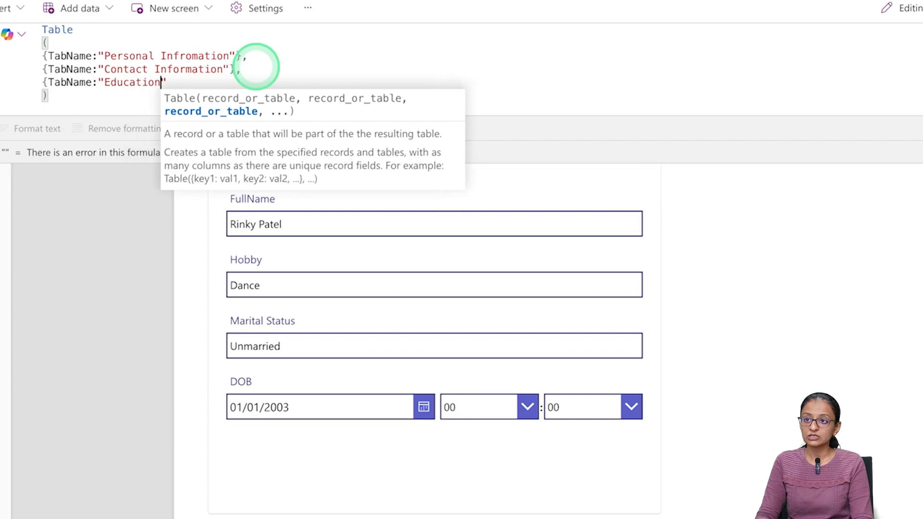
pyautogui.press('BackSpace')
pyautogui.press('BackSpace')
pyautogui.press('BackSpace')
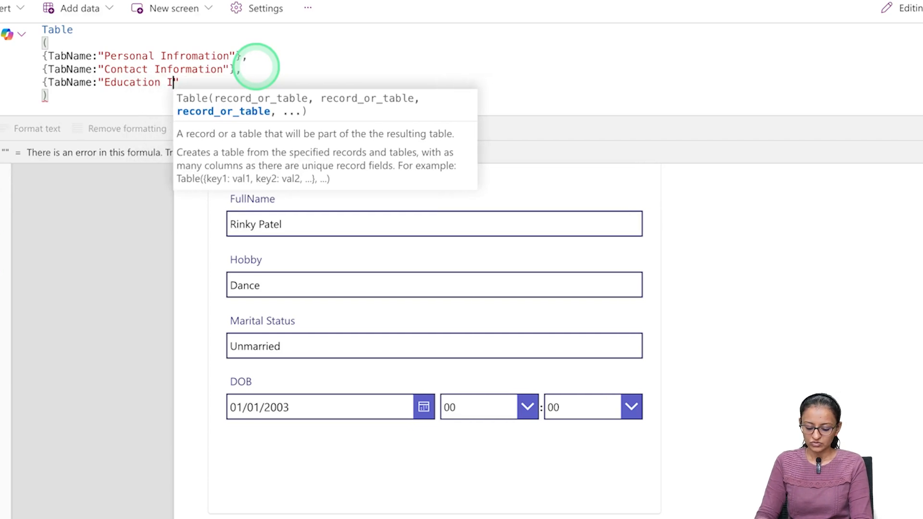
pyautogui.write('nfo')
# - Save the app and add the closing brace after the Education Info record
pyautogui.hotkey('ctrl', 's')
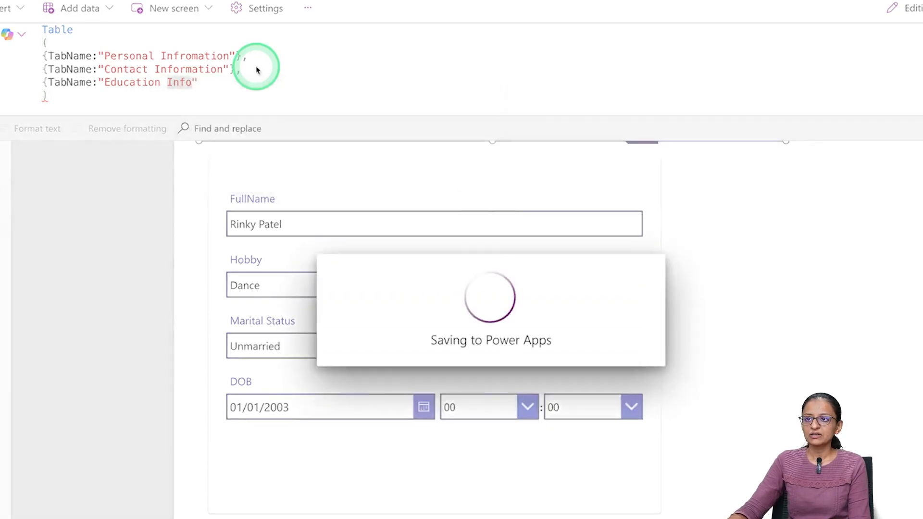
pyautogui.click(206, 82)
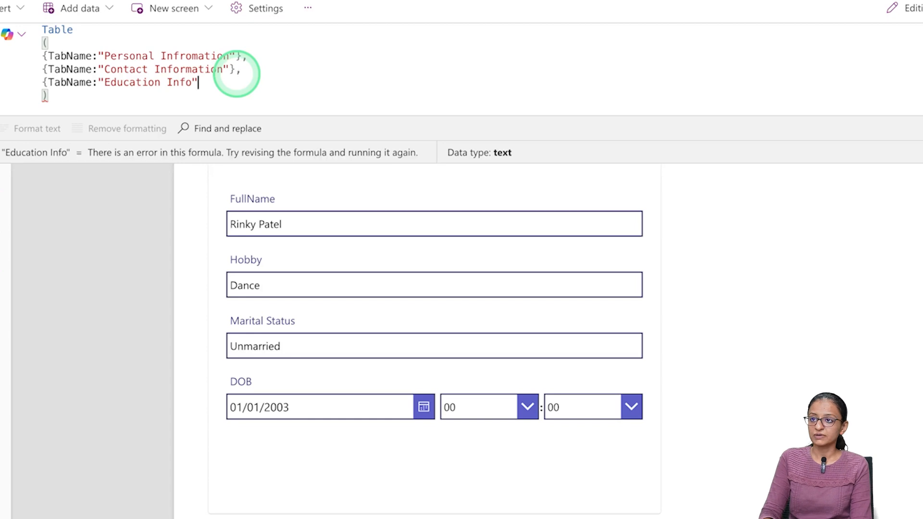
pyautogui.write('}')
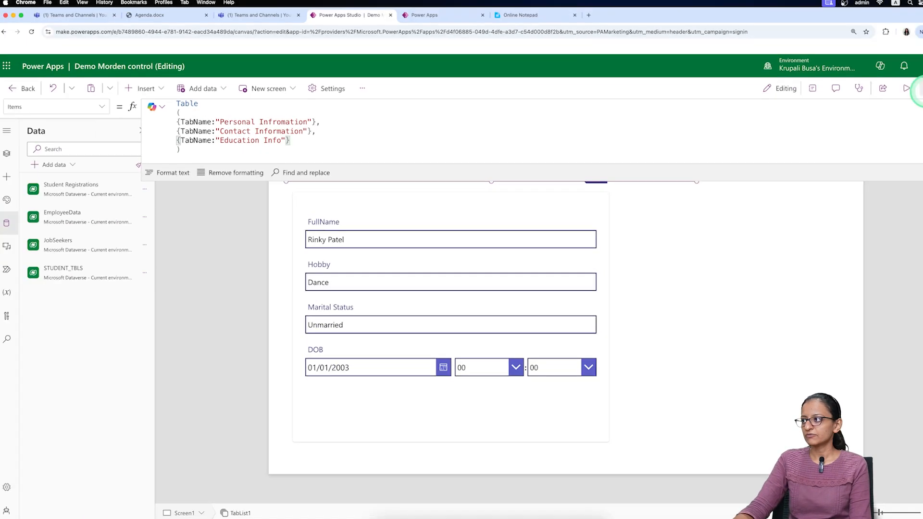
pyautogui.click(906, 89)
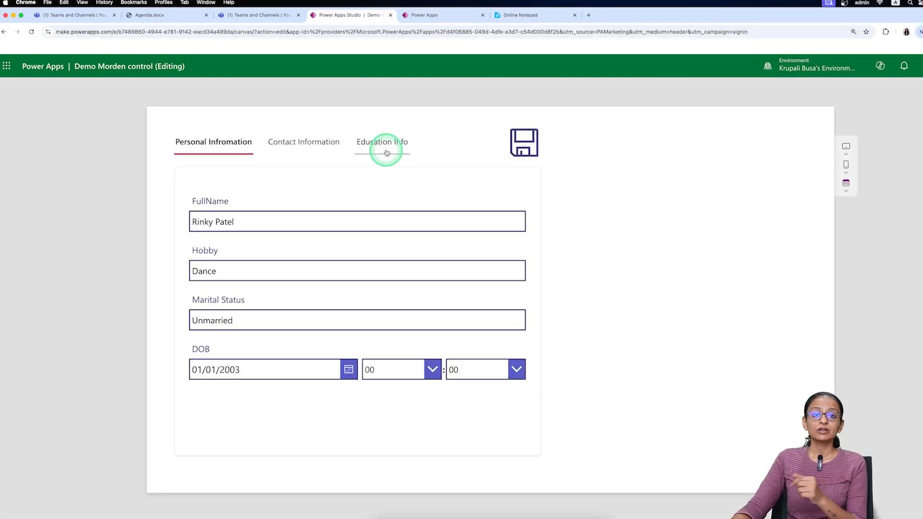
pyautogui.press('Escape')
pyautogui.click(457, 217)
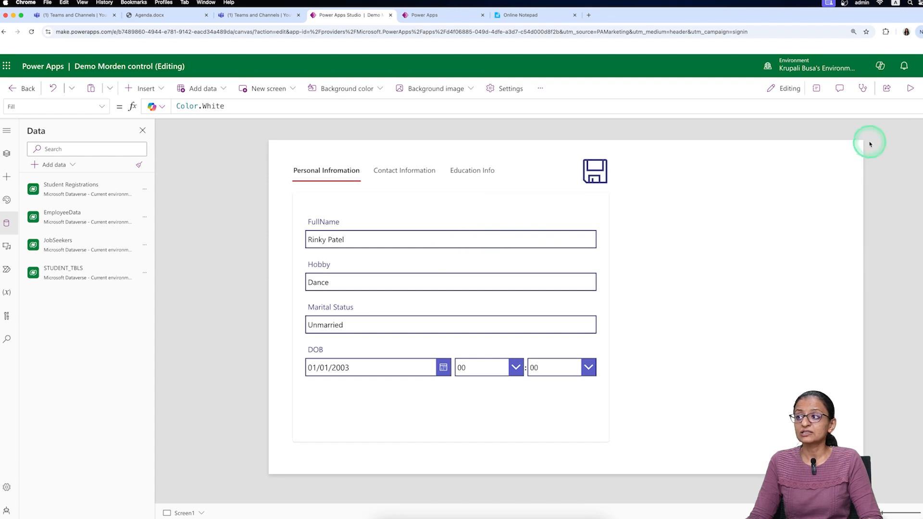
pyautogui.click(439, 150)
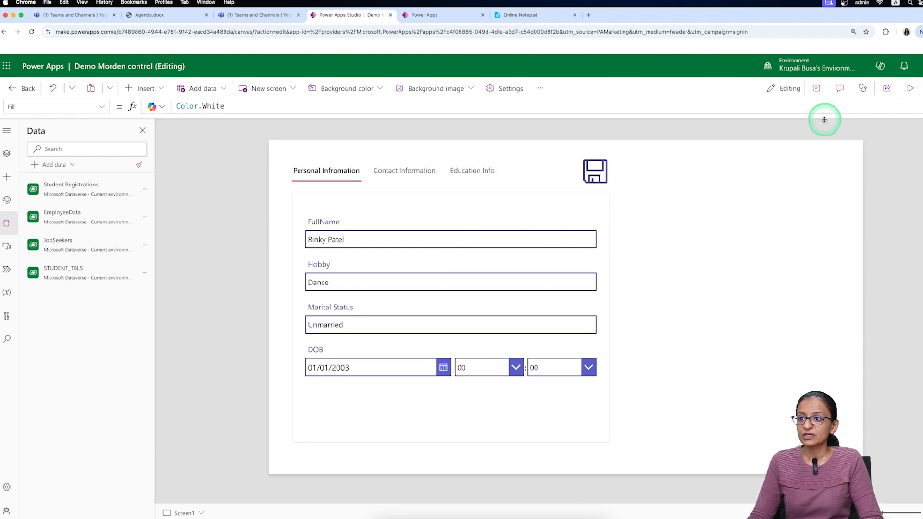
pyautogui.click(458, 170)
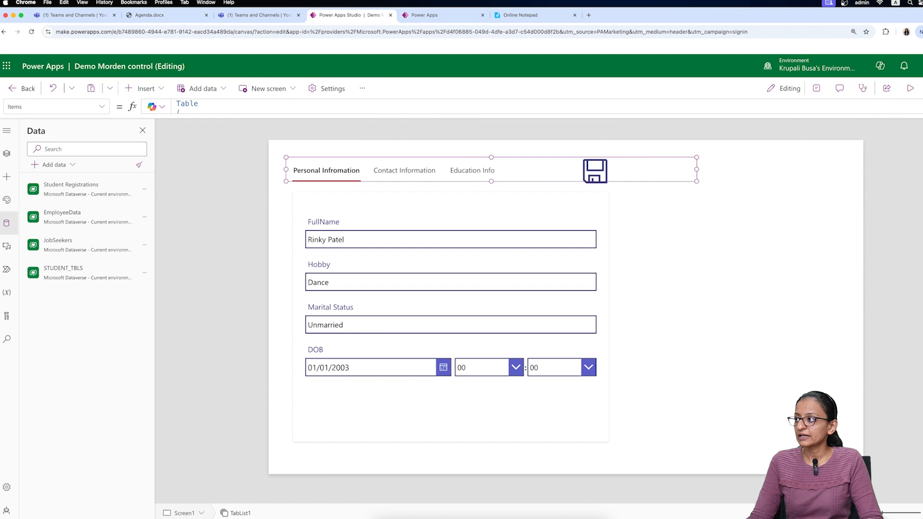
# - Change the first Items record to {TabName:"Personal Infromation",Icon:"ABC"}
pyautogui.click(471, 110)
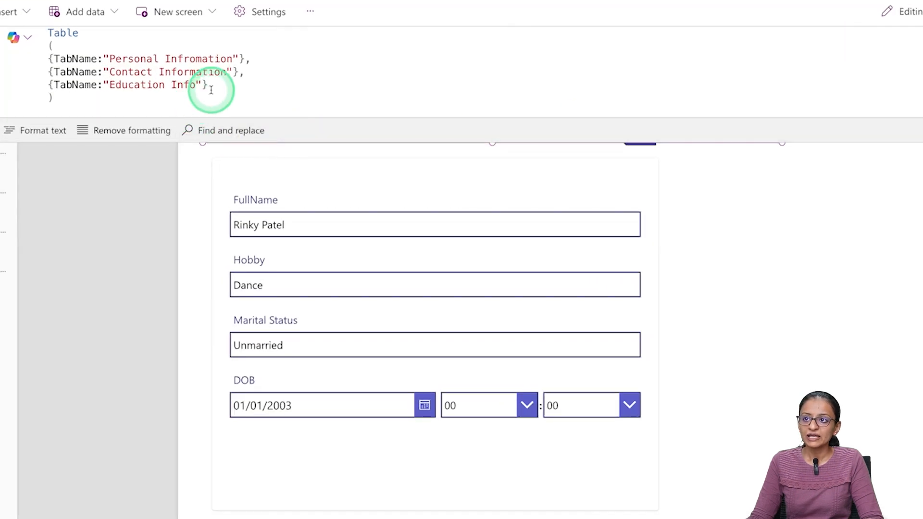
pyautogui.click(300, 135)
pyautogui.click(239, 59)
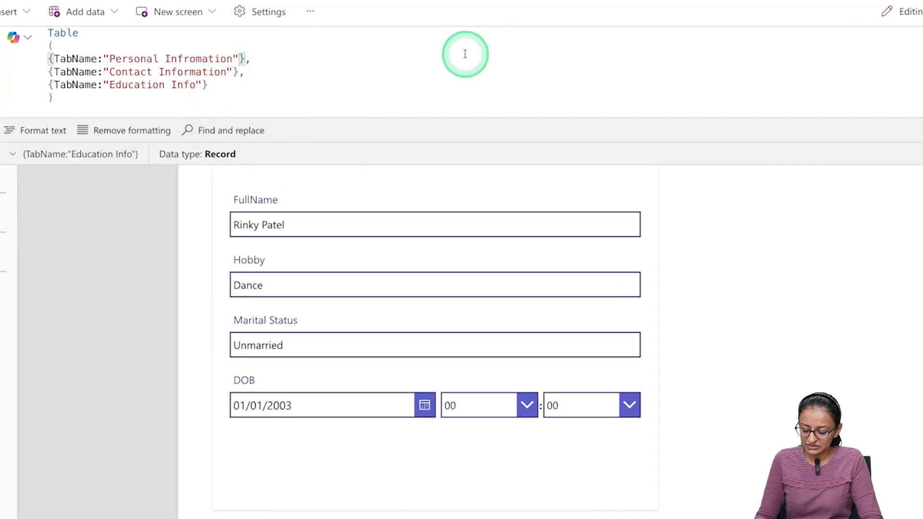
pyautogui.write(',""')
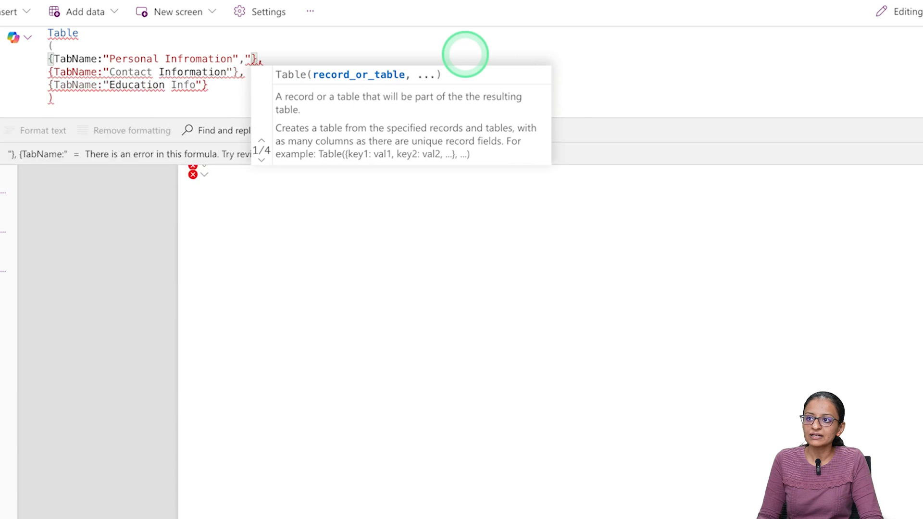
pyautogui.write('icon')
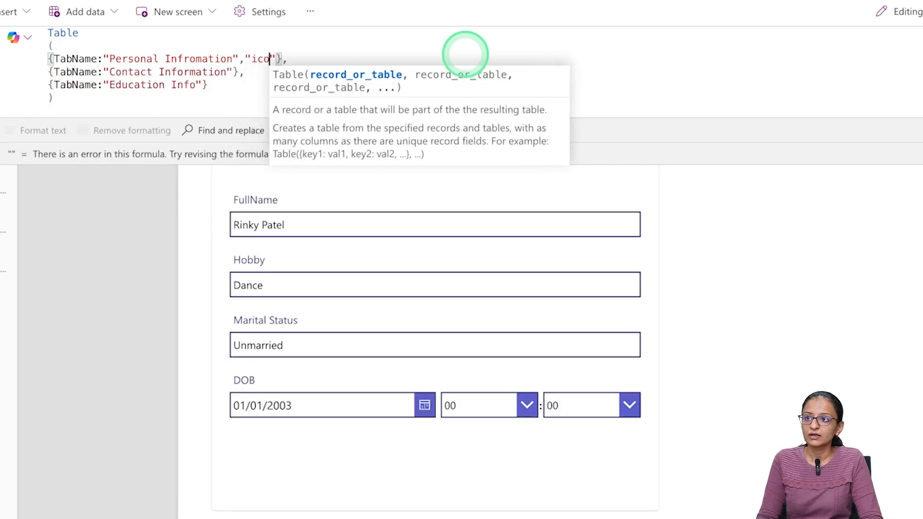
pyautogui.press('BackSpace')
pyautogui.press('BackSpace')
pyautogui.press('BackSpace')
pyautogui.press('BackSpace')
pyautogui.press('BackSpace')
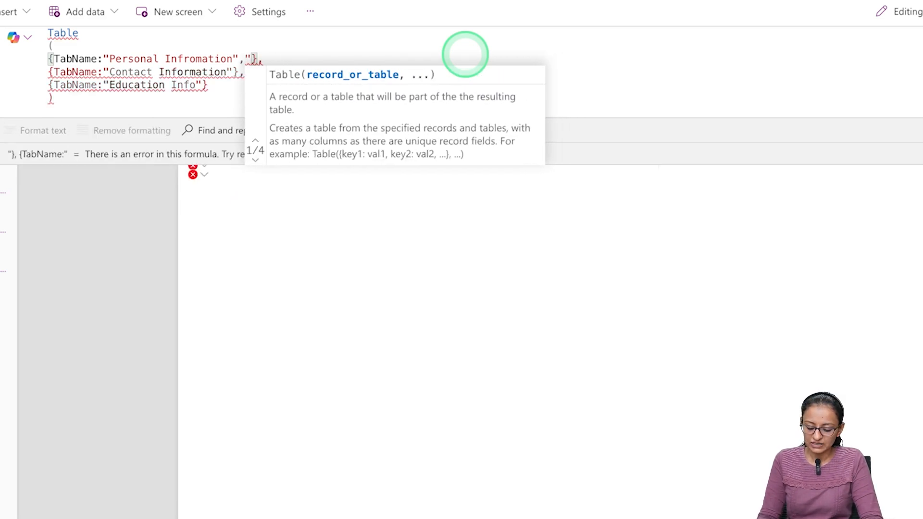
pyautogui.write('Icon')
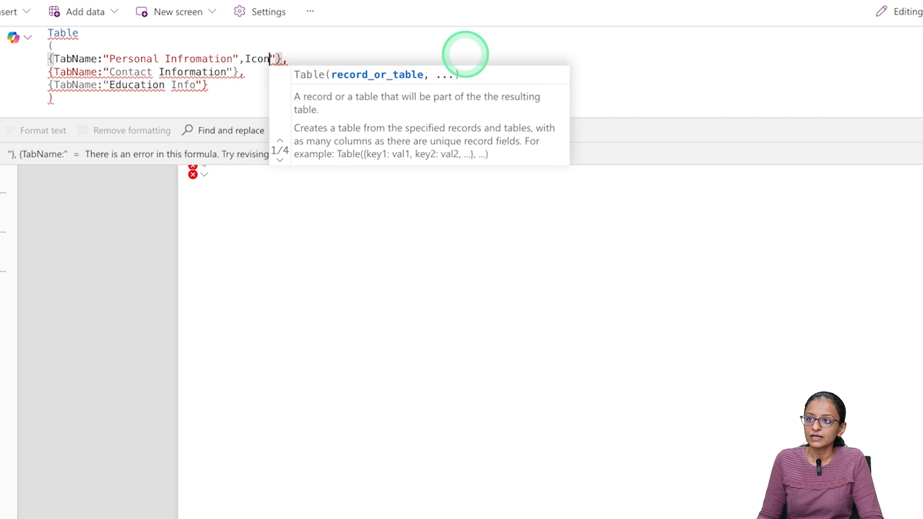
pyautogui.press('Delete')
pyautogui.write(':')
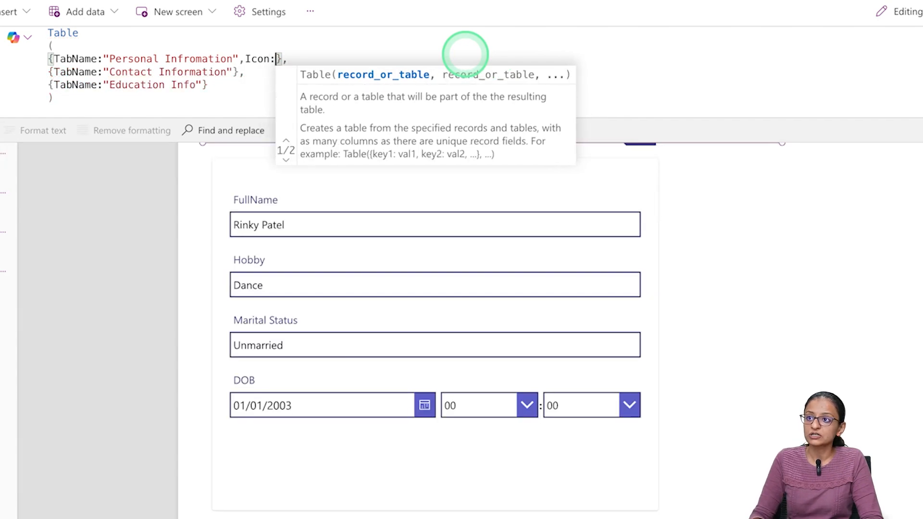
pyautogui.write('"')
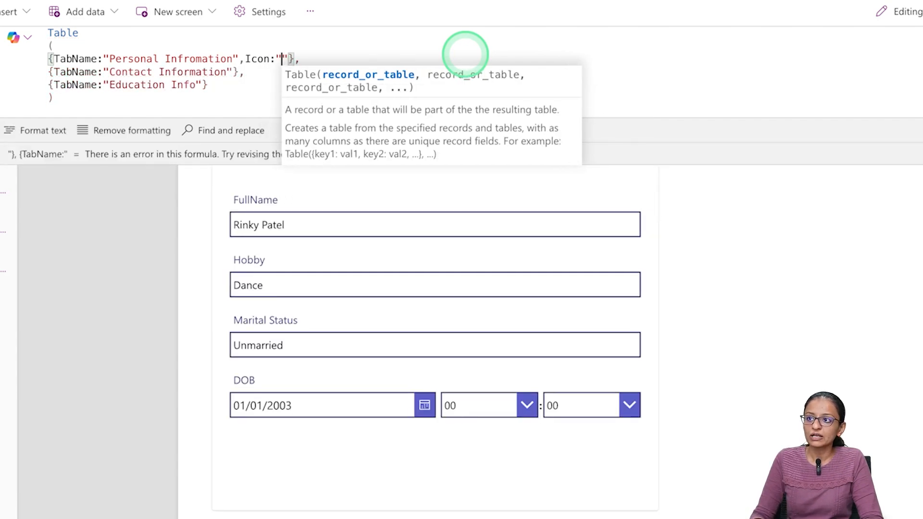
pyautogui.write('icon')
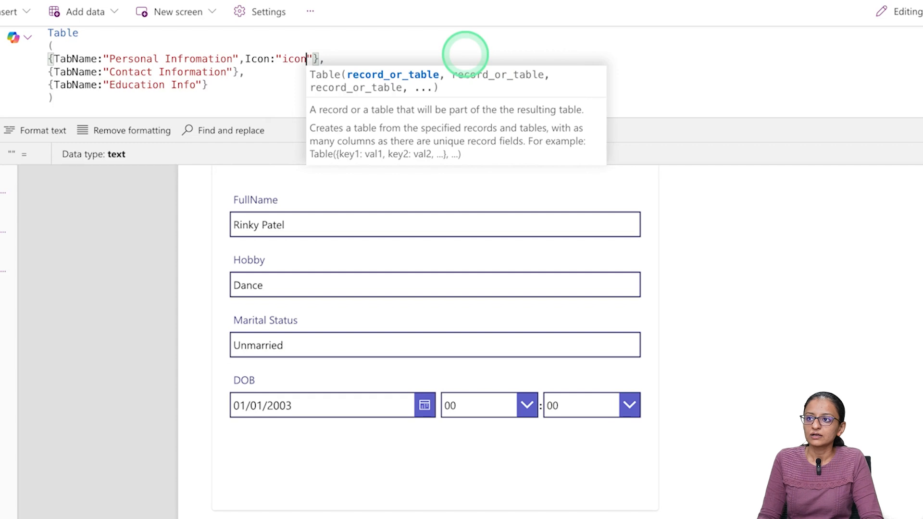
pyautogui.press('BackSpace')
pyautogui.press('BackSpace')
pyautogui.press('BackSpace')
pyautogui.press('BackSpace')
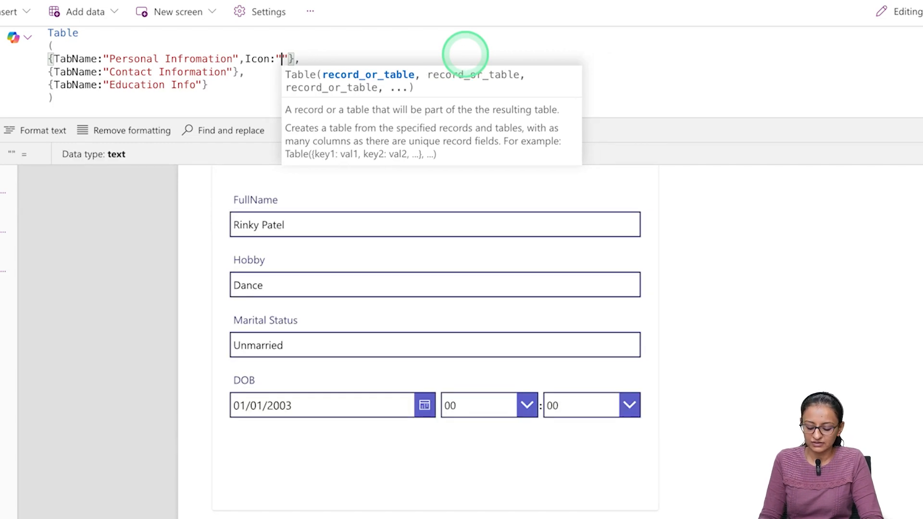
pyautogui.write('ABC')
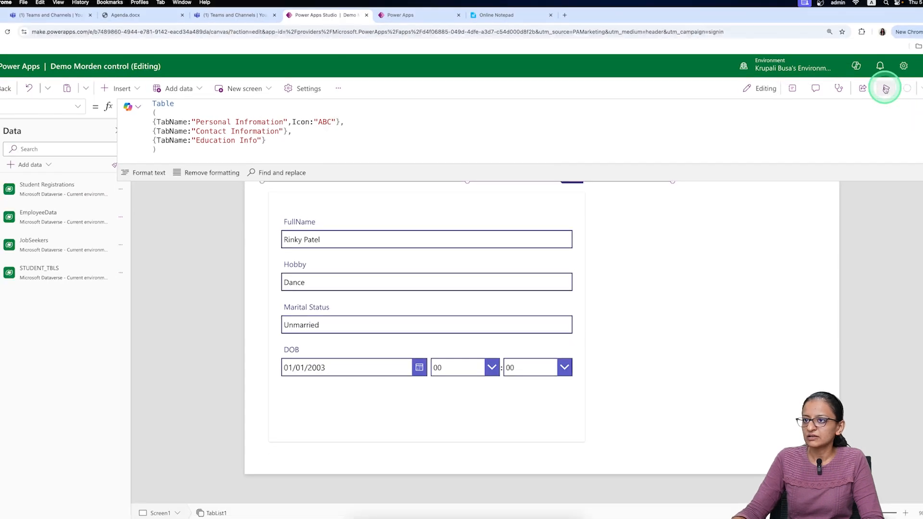
pyautogui.click(886, 89)
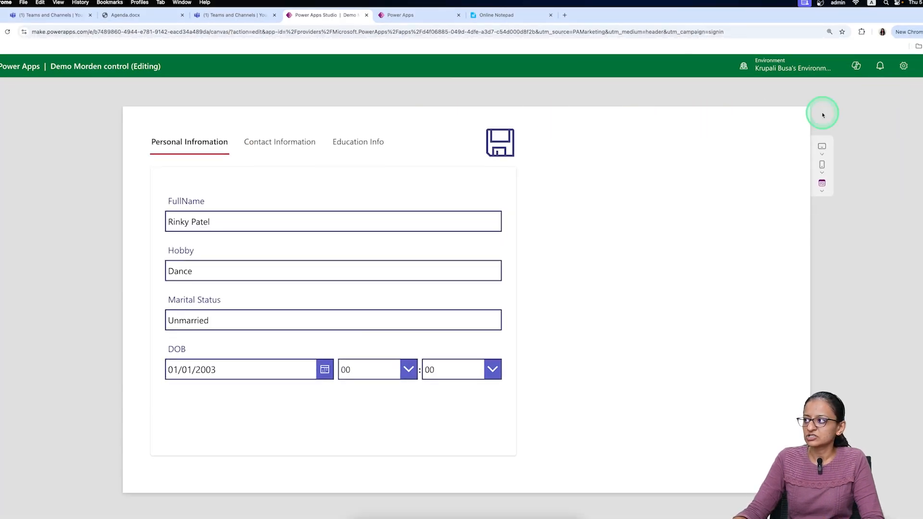
pyautogui.press('Escape')
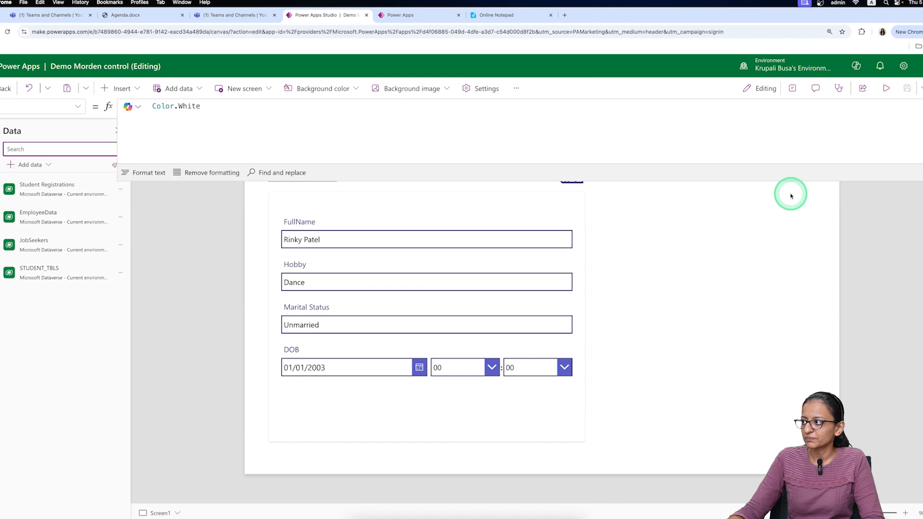
pyautogui.click(676, 194)
pyautogui.click(299, 204)
pyautogui.click(479, 182)
pyautogui.click(272, 171)
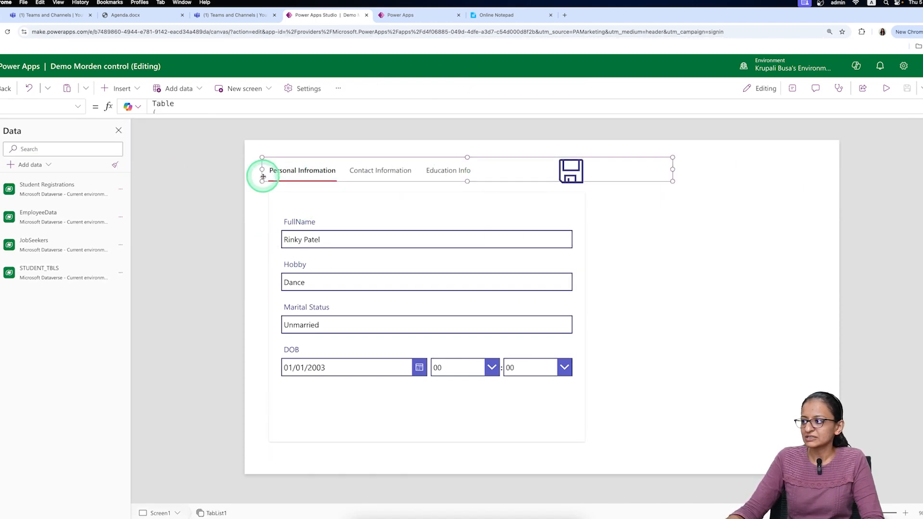
# - Add the Icon field to TabList1's fields from its Properties panel
pyautogui.click(793, 89)
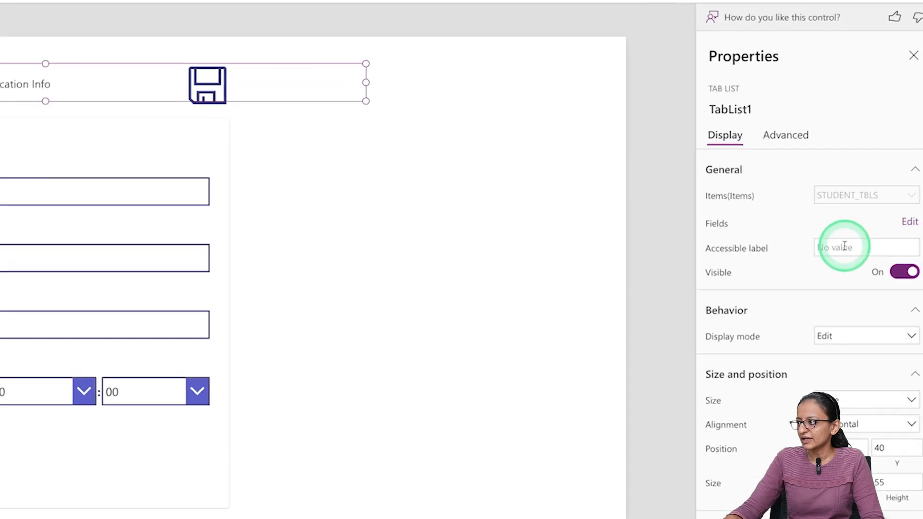
pyautogui.click(907, 221)
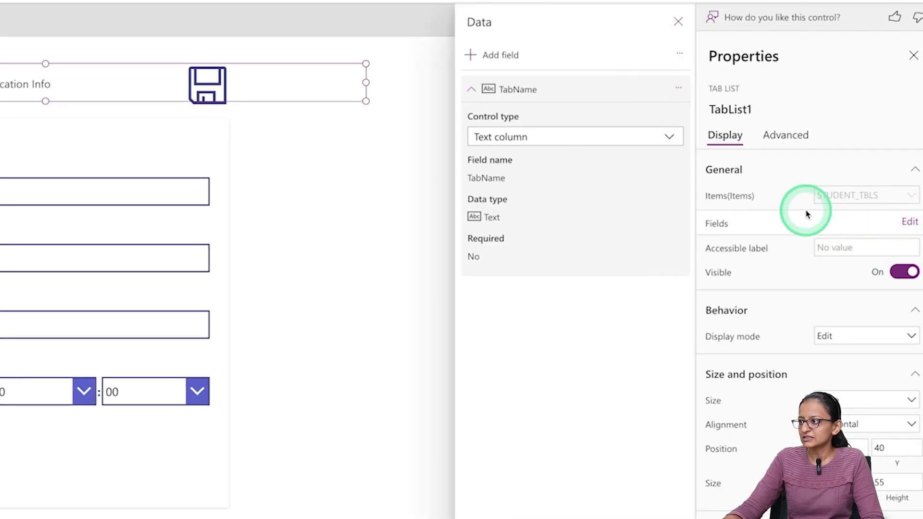
pyautogui.click(487, 68)
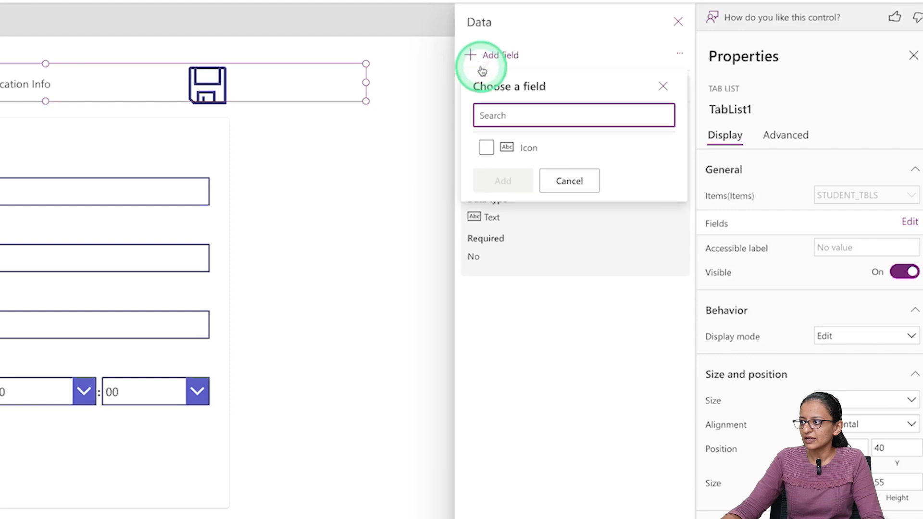
pyautogui.click(488, 148)
pyautogui.click(500, 181)
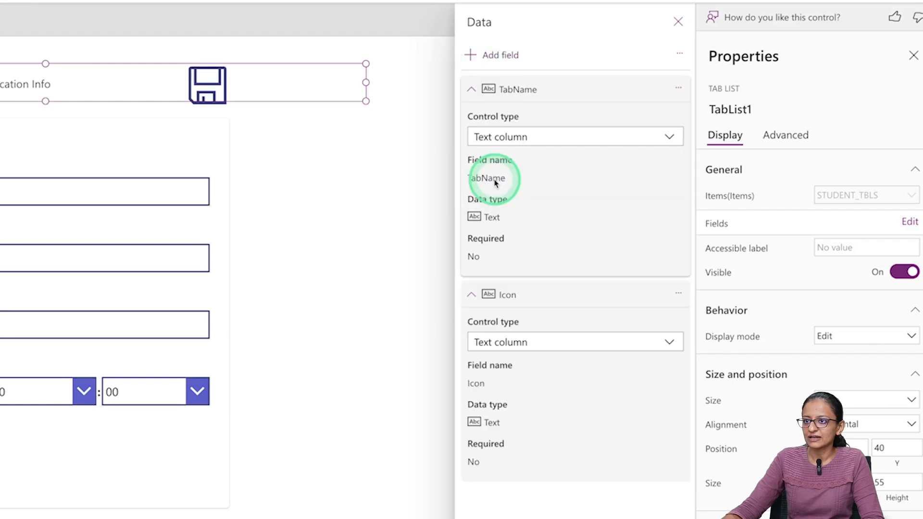
# - Collapse and re-expand the Icon field's details in the tab list's field settings
pyautogui.click(523, 337)
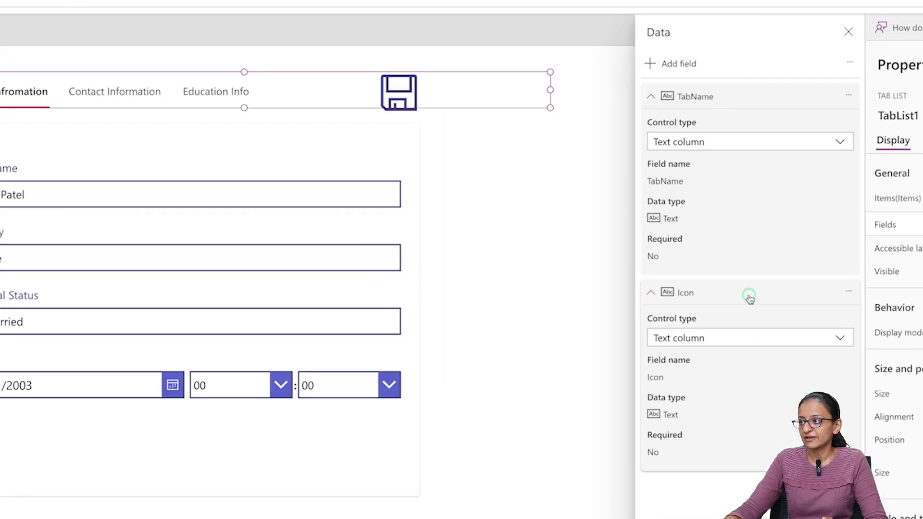
pyautogui.moveTo(748, 297); pyautogui.dragTo(569, 103)
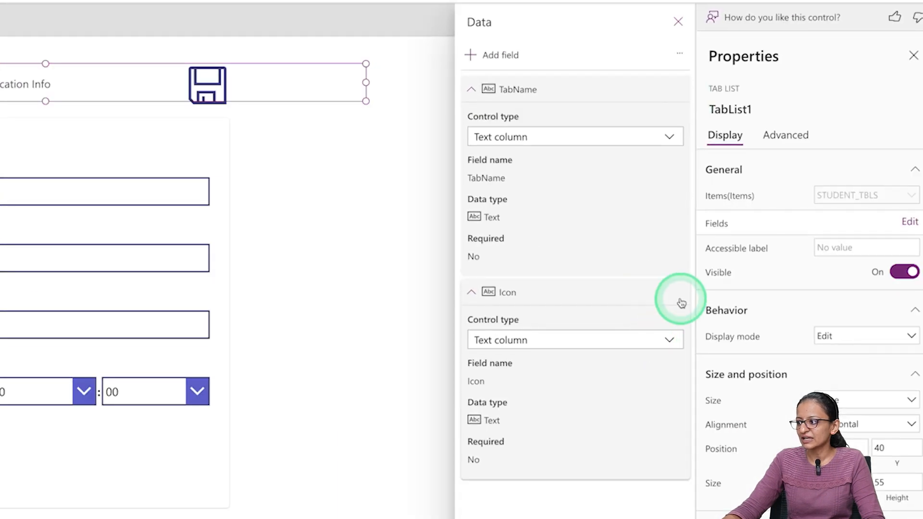
pyautogui.click(677, 296)
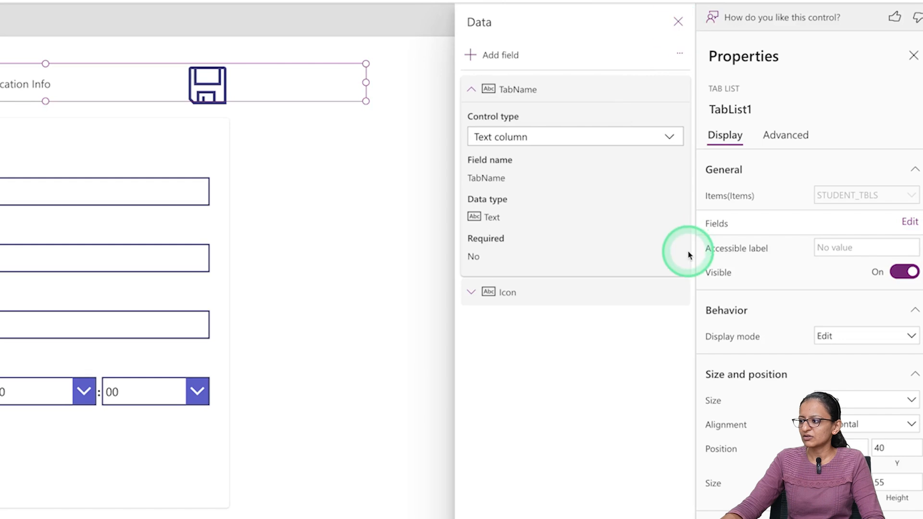
pyautogui.click(656, 301)
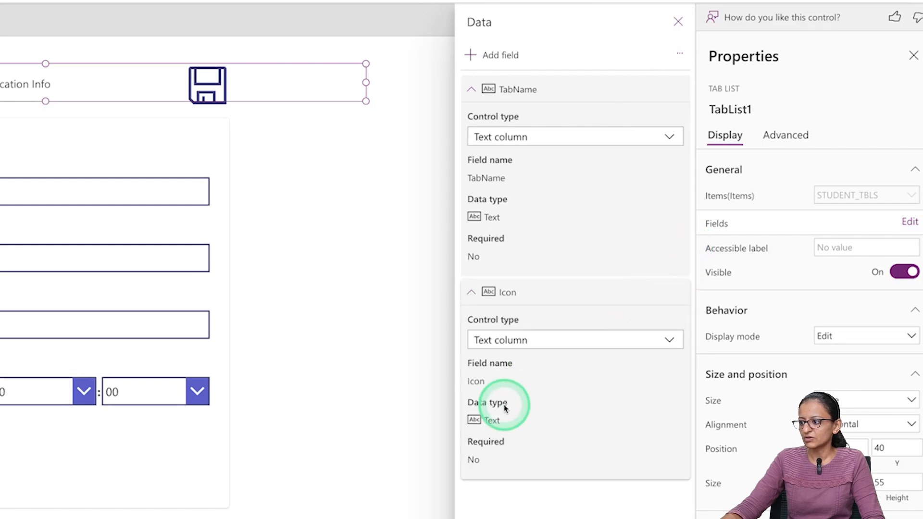